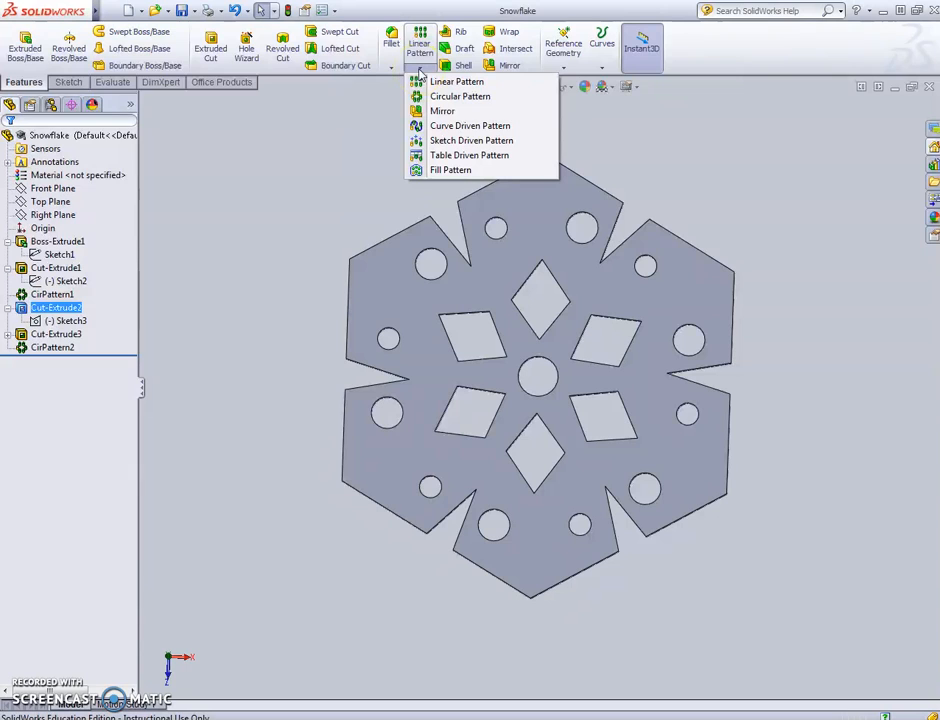
pyautogui.click(435, 112)
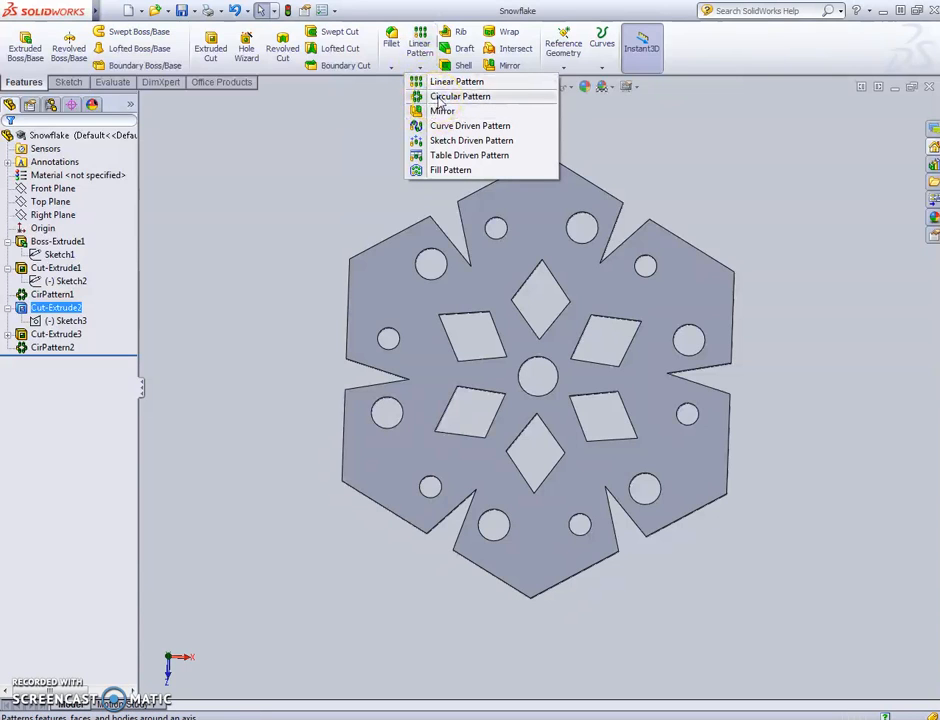
pyautogui.click(440, 96)
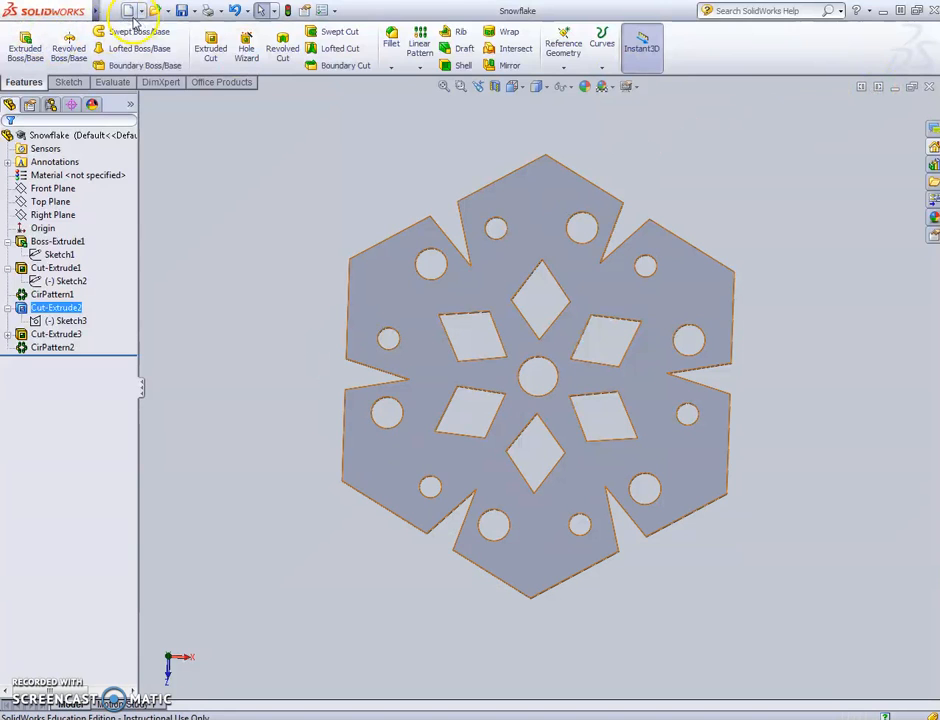
# Create a new part document.
pyautogui.click(136, 10)
pyautogui.click(152, 27)
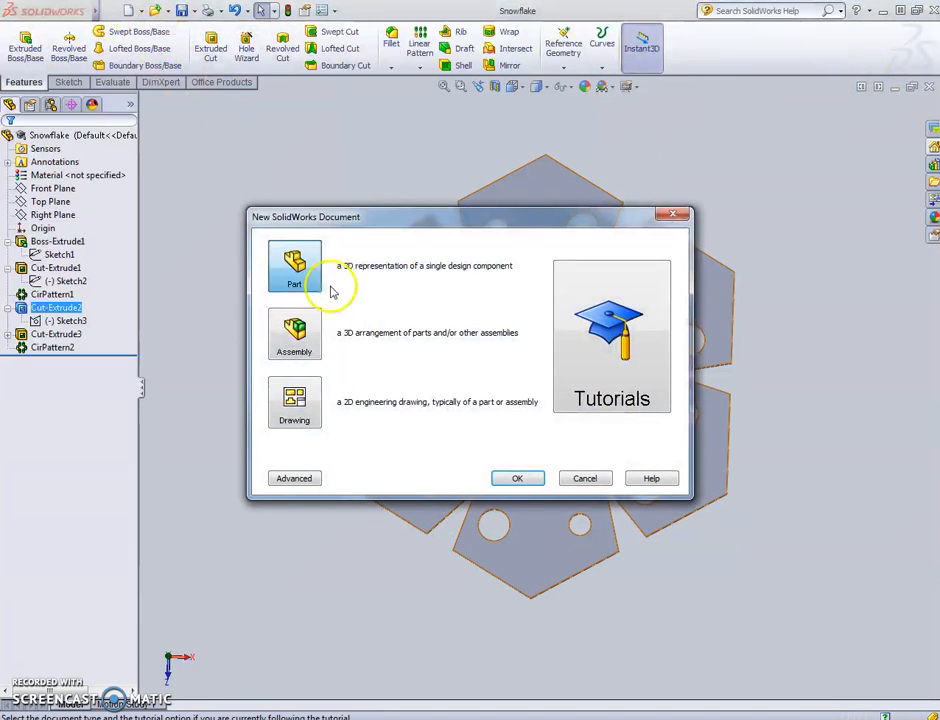
pyautogui.click(509, 482)
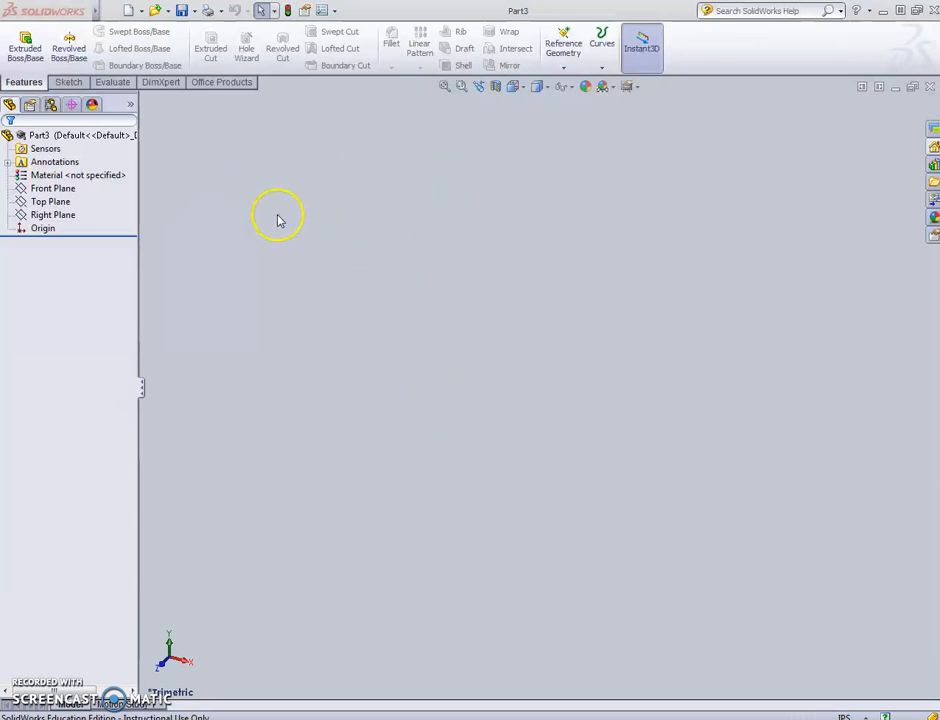
# Start an extruded boss by opening its cross-section sketch on the Top Plane.
pyautogui.click(67, 82)
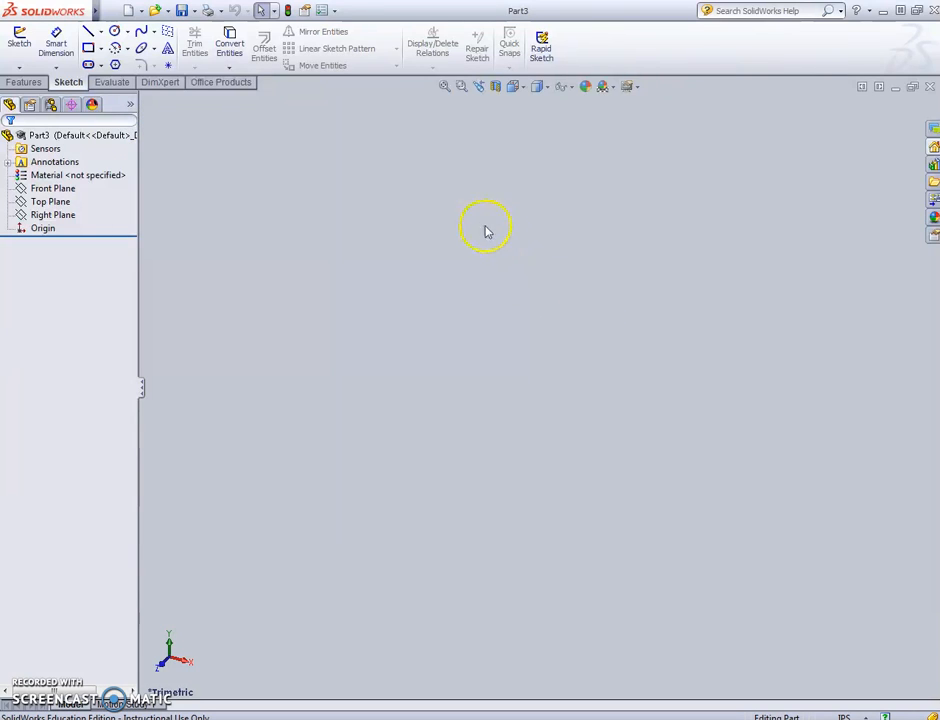
pyautogui.click(30, 84)
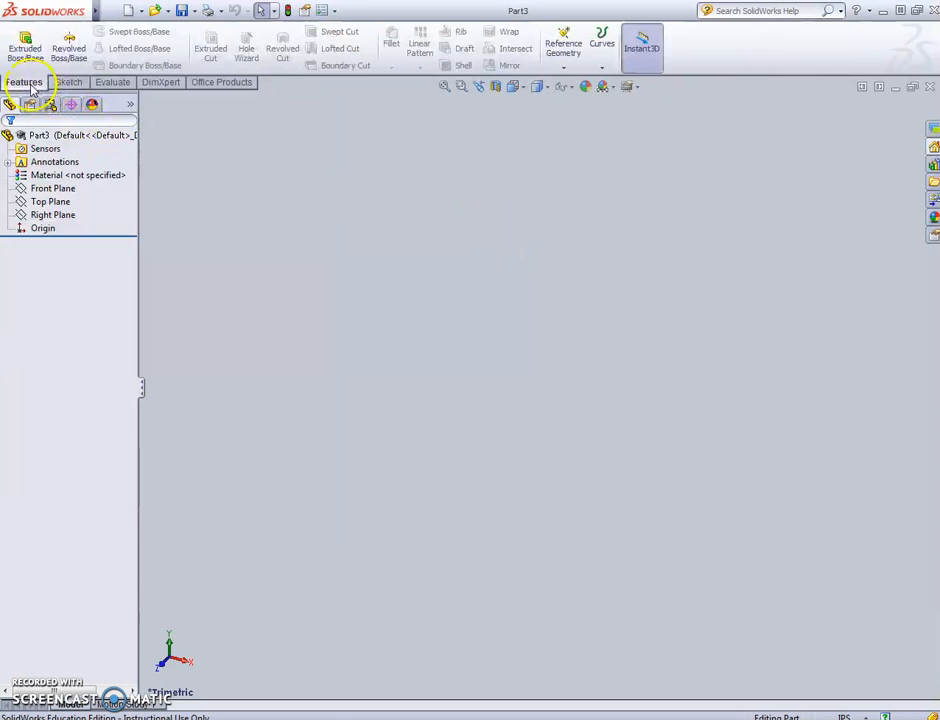
pyautogui.click(25, 47)
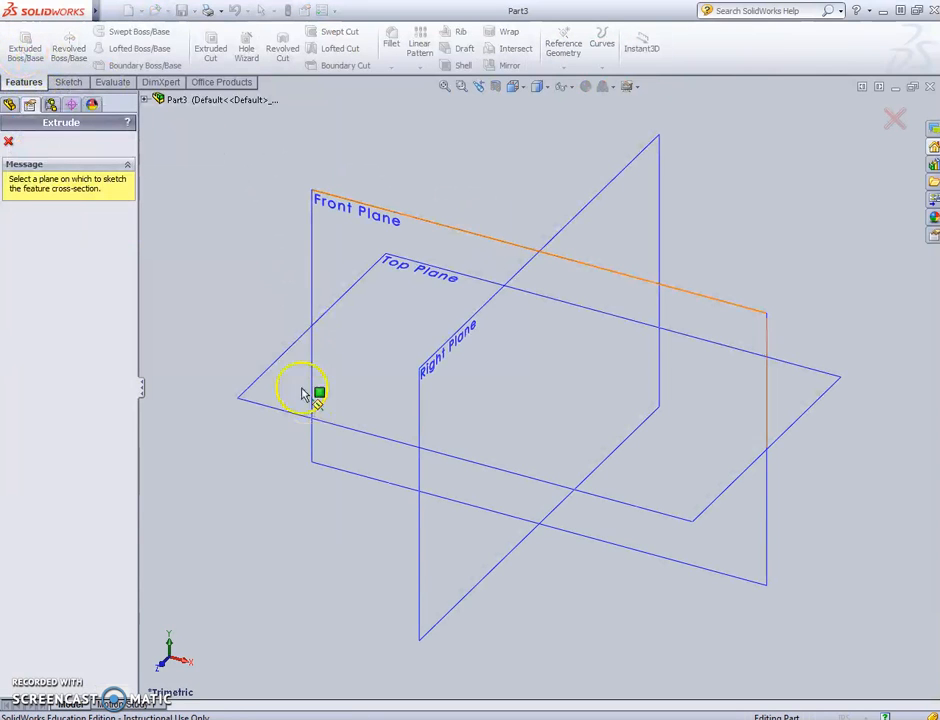
pyautogui.click(283, 361)
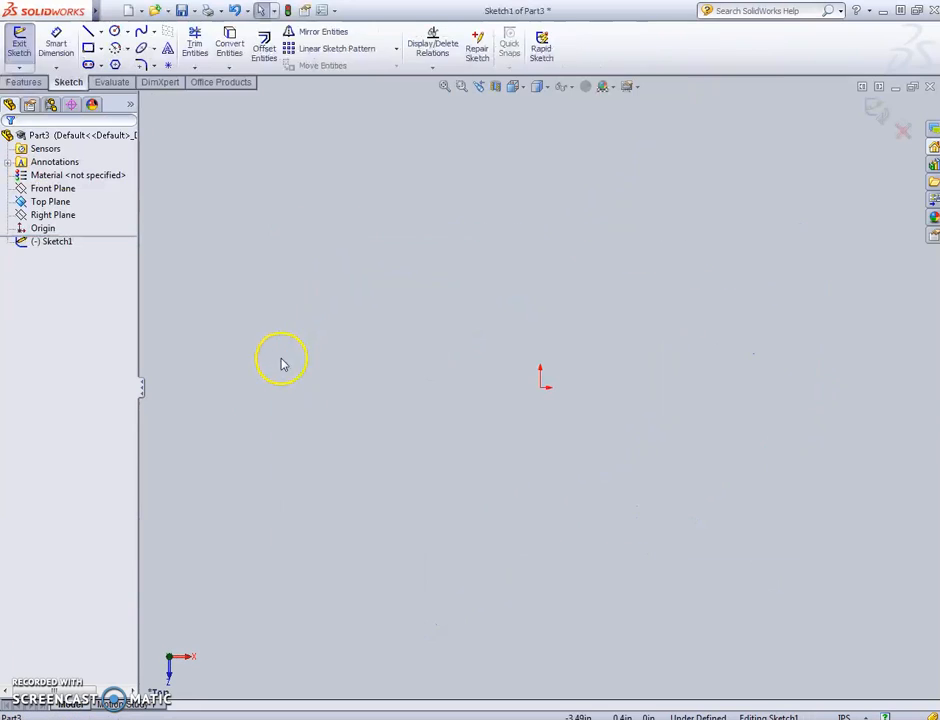
# Sketch a vertical line about 1.63 in long upward from the origin.
pyautogui.click(88, 31)
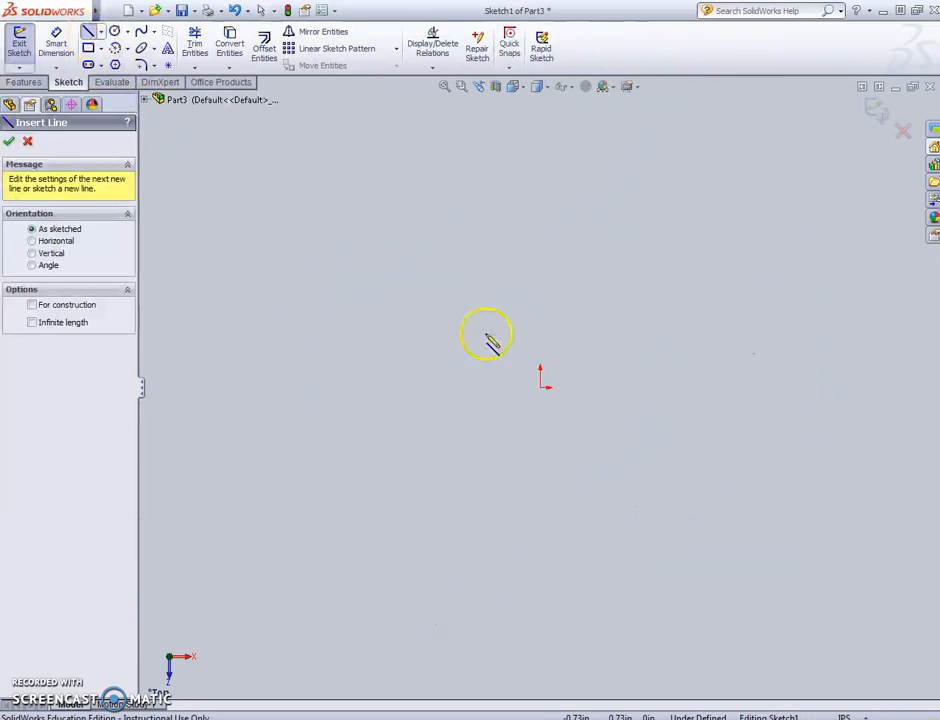
pyautogui.click(541, 385)
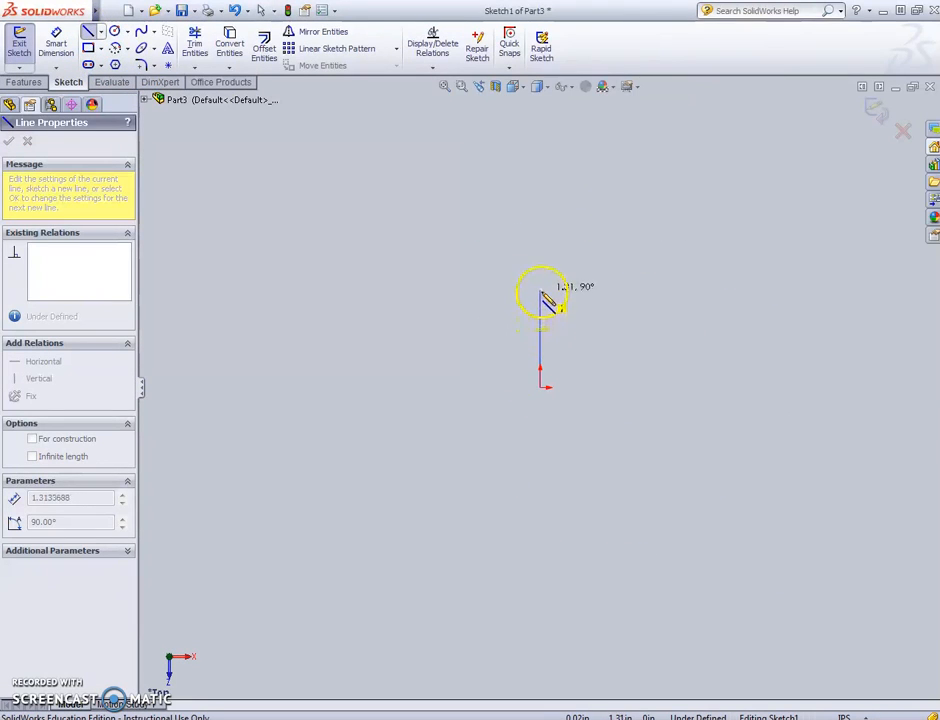
pyautogui.click(540, 270)
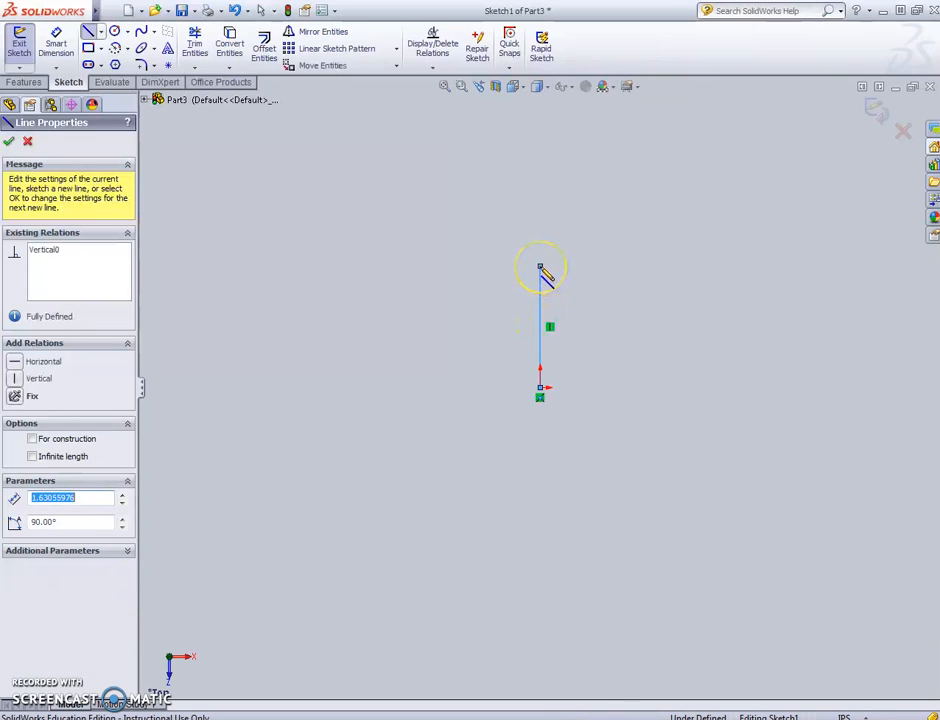
pyautogui.press('Escape')
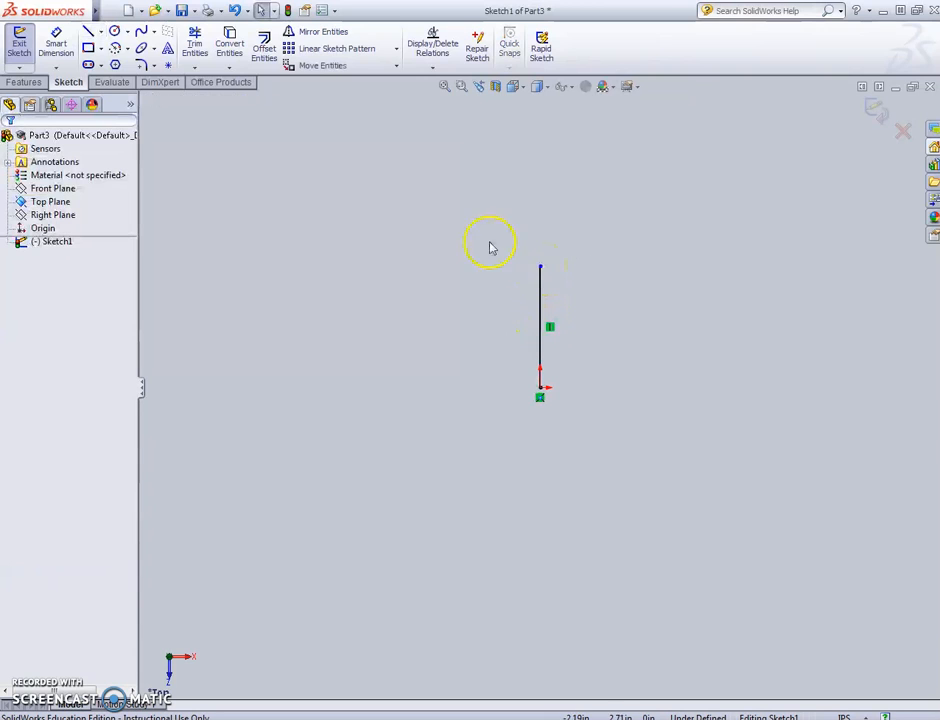
# Dimension the vertical line's length as 2 in.
pyautogui.click(56, 45)
pyautogui.click(541, 315)
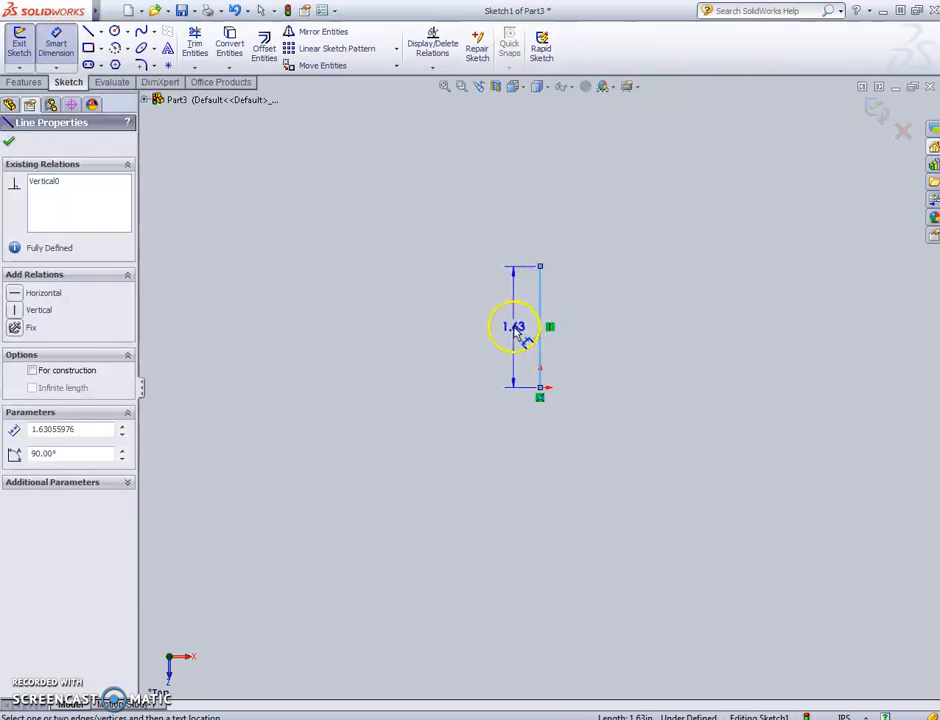
pyautogui.click(514, 328)
pyautogui.write('2')
pyautogui.press('Return')
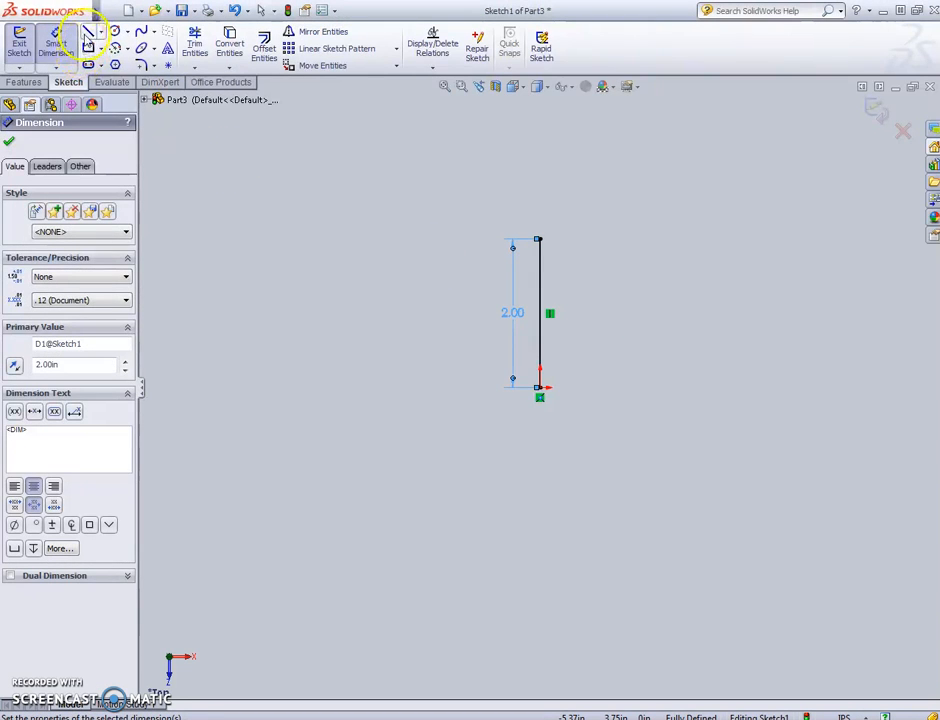
# Sketch a slanted line from the origin up and to the right, about 51° from the vertical line.
pyautogui.click(88, 31)
pyautogui.click(540, 387)
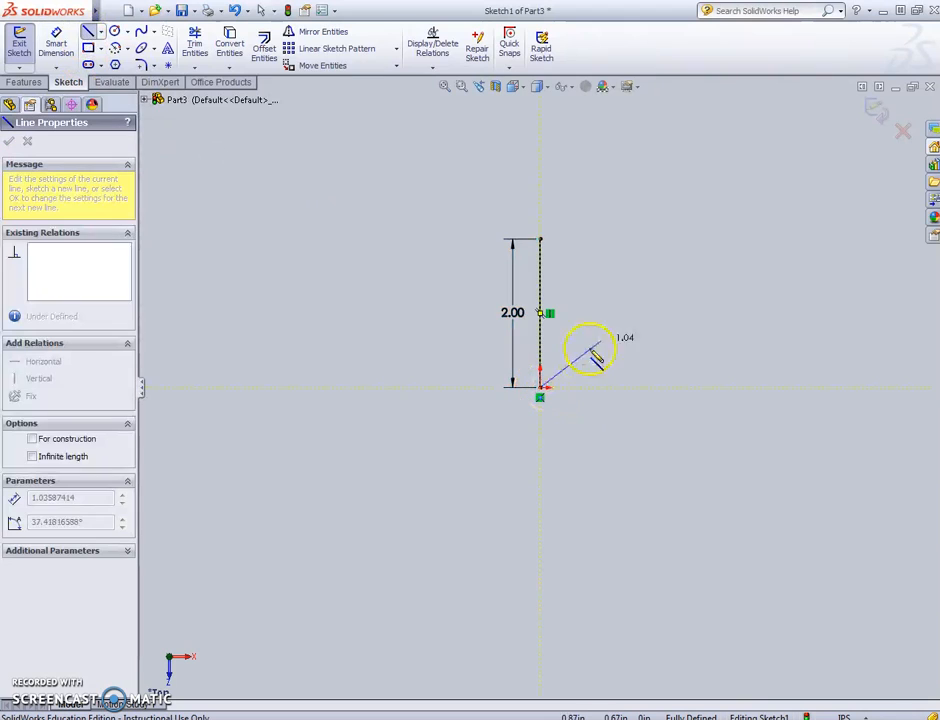
pyautogui.click(660, 300)
pyautogui.press('Escape')
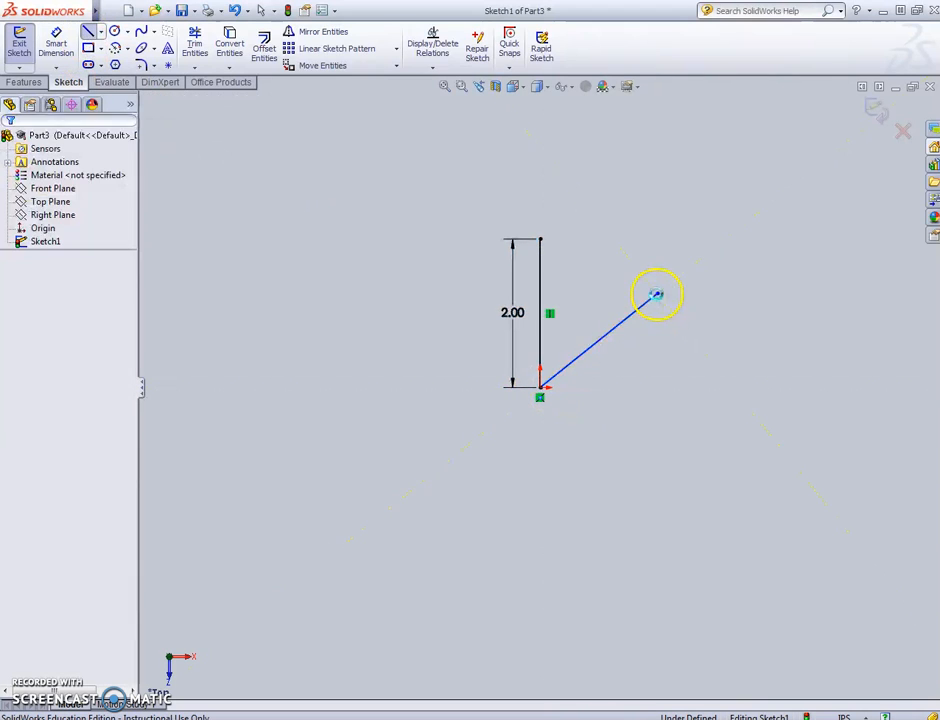
# Dimension the slanted line's length as 2 in.
pyautogui.click(56, 43)
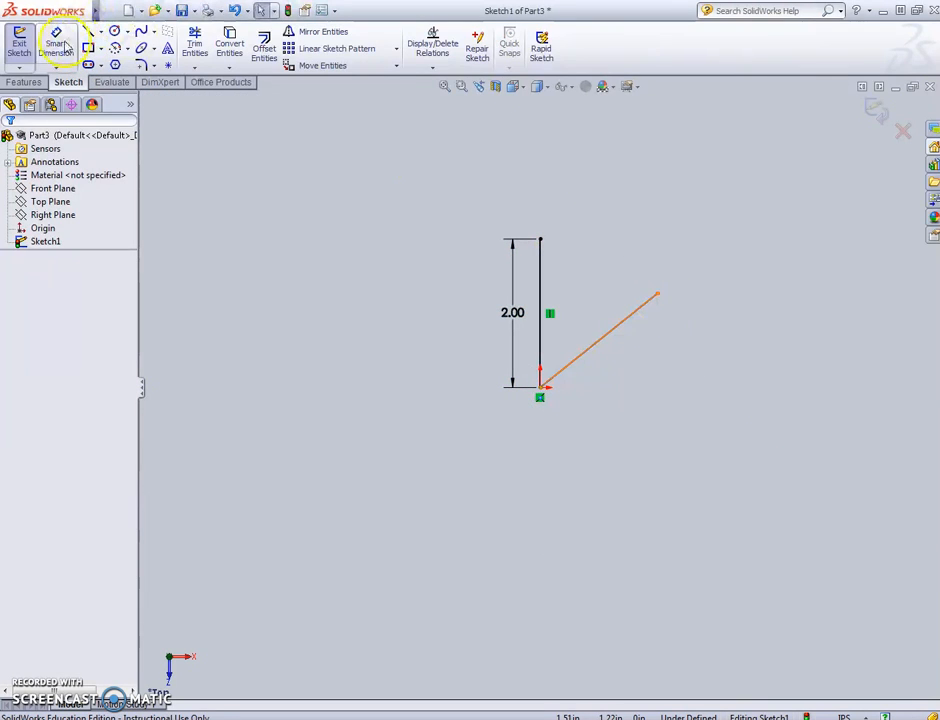
pyautogui.click(645, 305)
pyautogui.click(647, 342)
pyautogui.write('2')
pyautogui.press('Return')
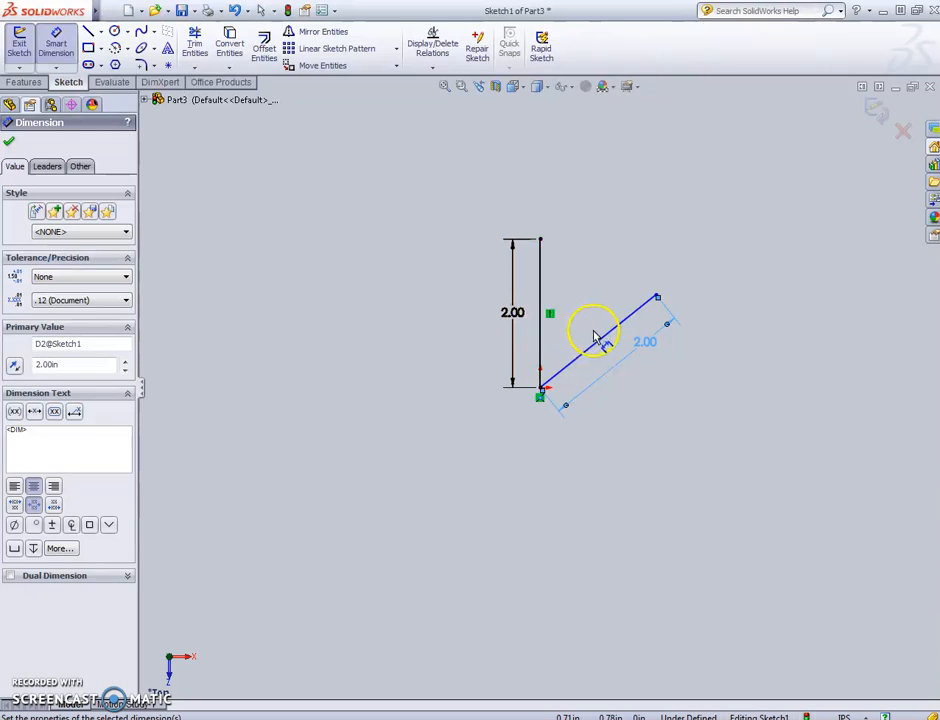
# Dimension the angle between the vertical and slanted lines as 60°.
pyautogui.click(541, 288)
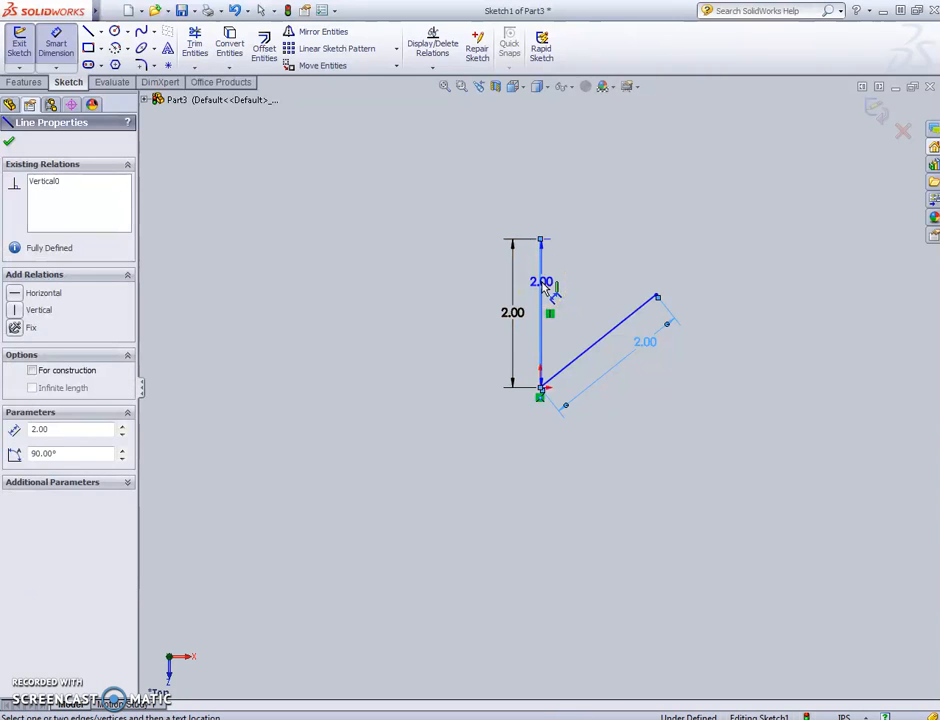
pyautogui.click(612, 336)
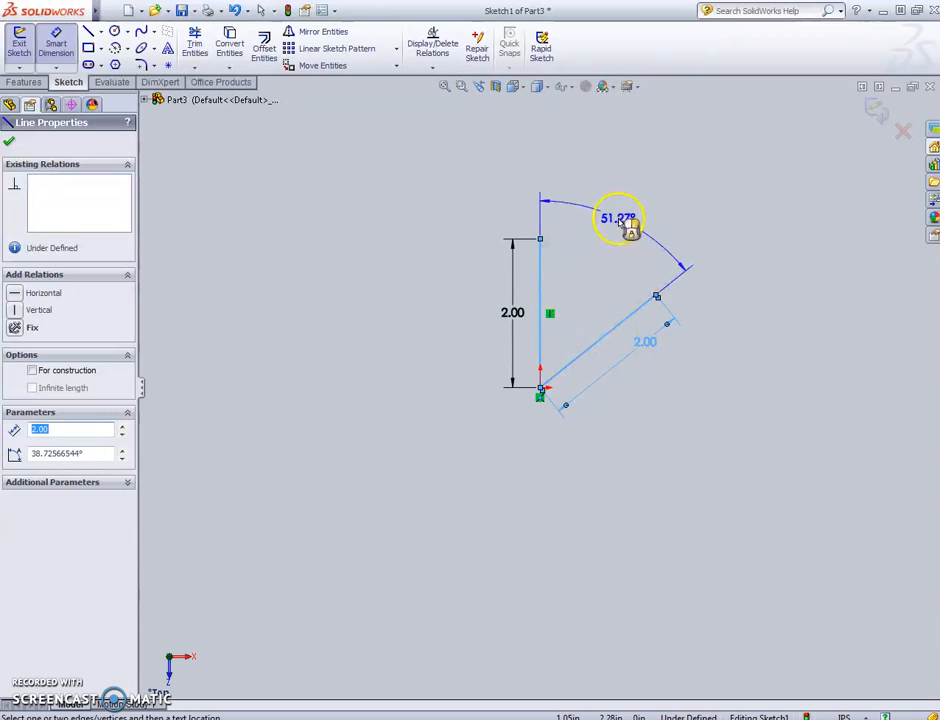
pyautogui.click(625, 218)
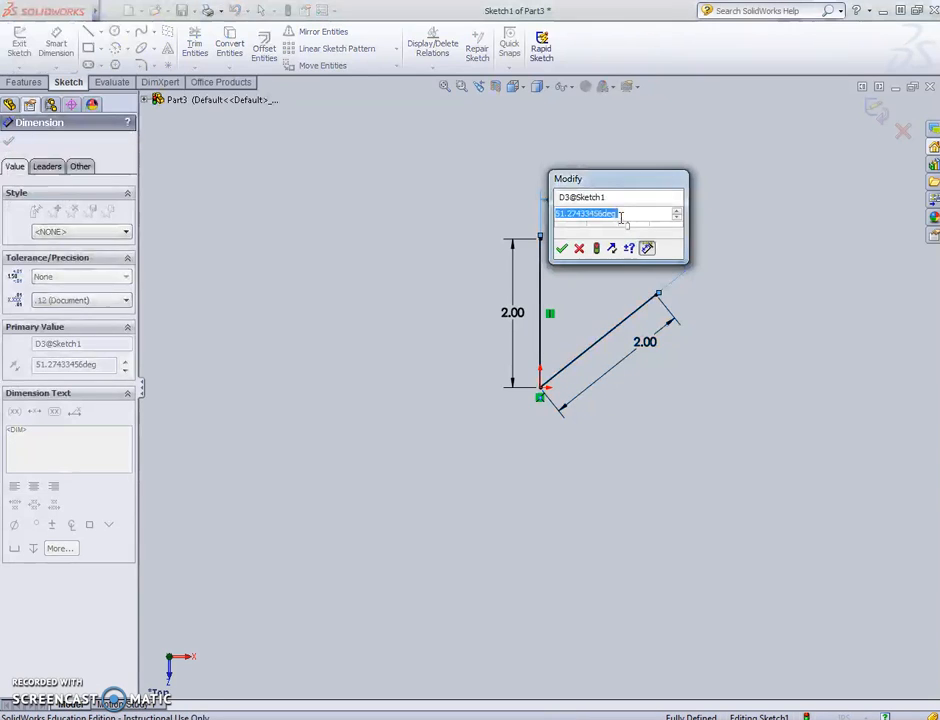
pyautogui.write('60')
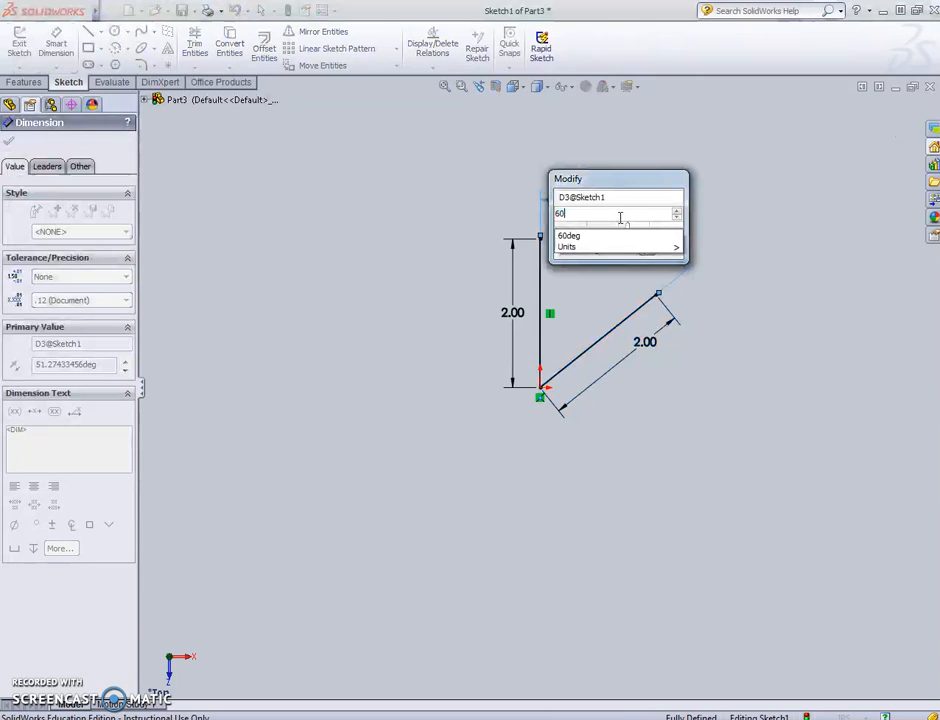
pyautogui.press('Return')
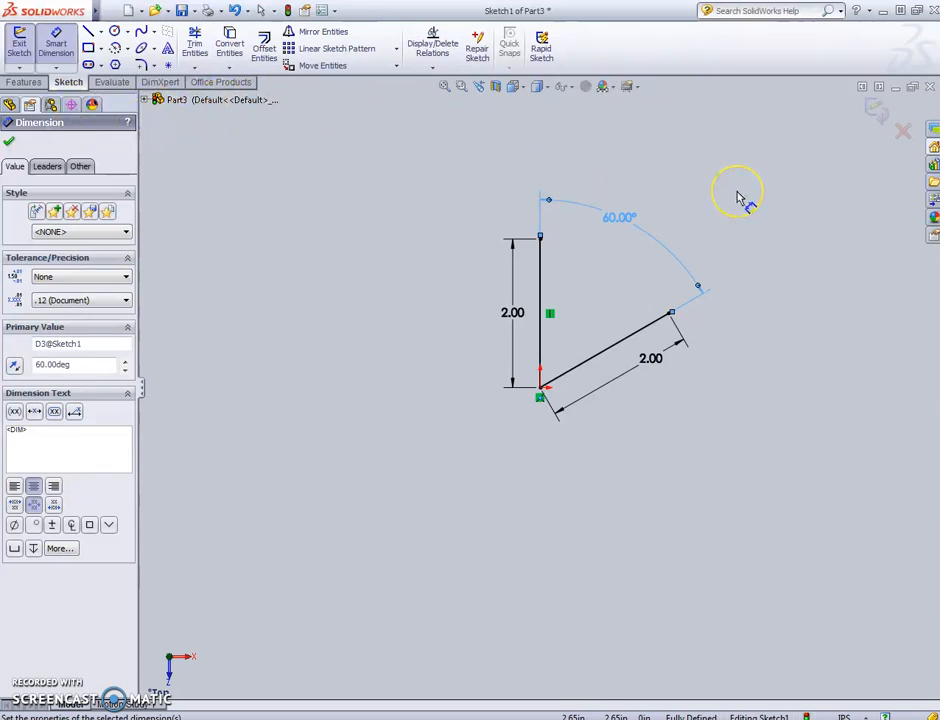
pyautogui.click(701, 231)
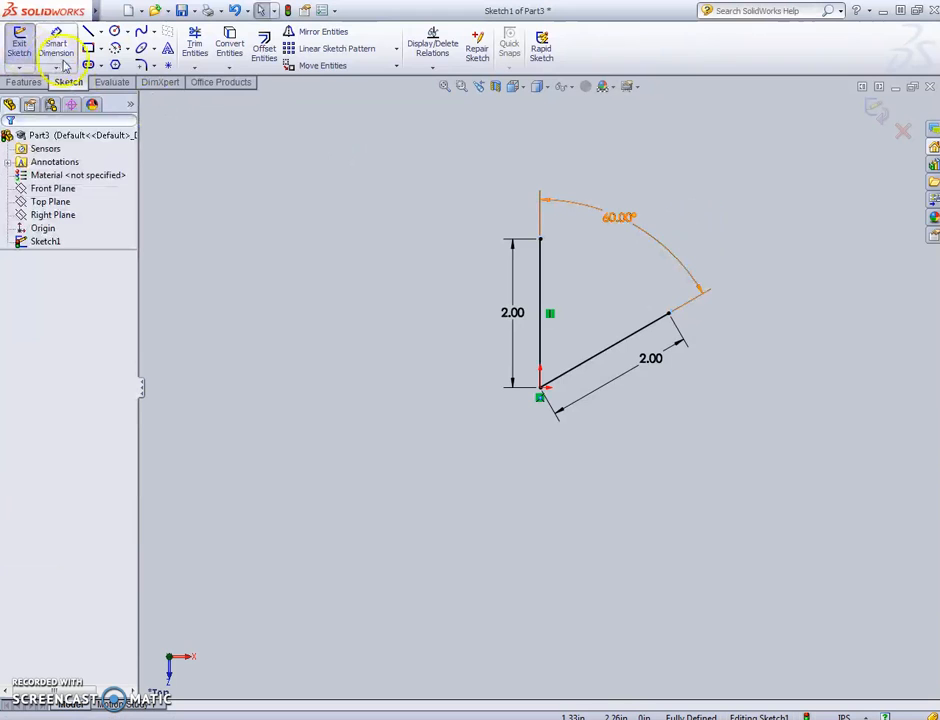
# Close the triangle with a line joining the free ends of the vertical and slanted lines.
pyautogui.click(88, 32)
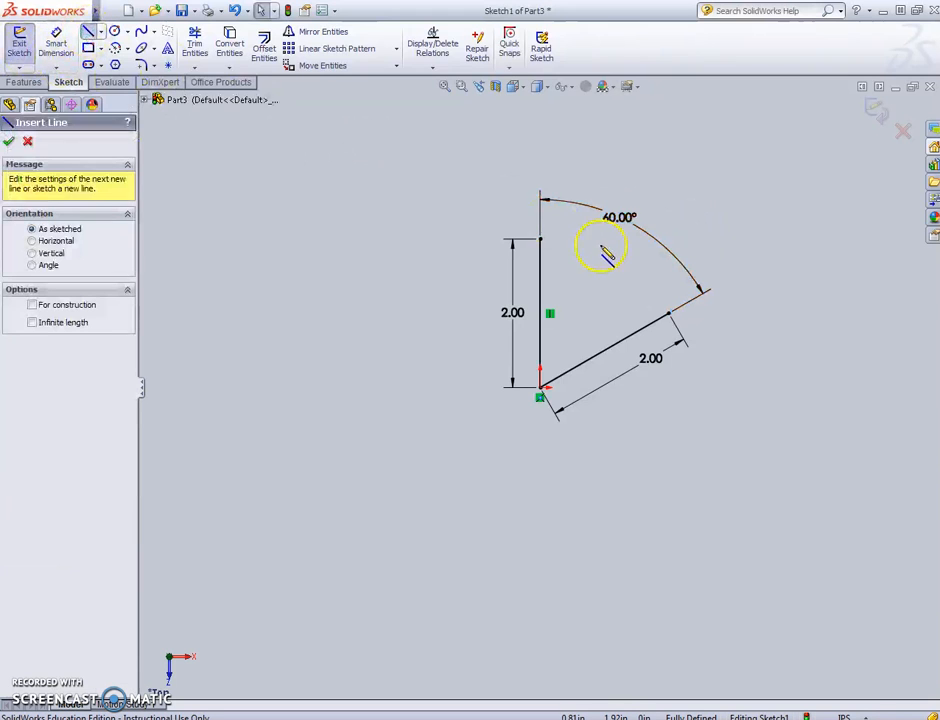
pyautogui.click(541, 240)
pyautogui.click(670, 315)
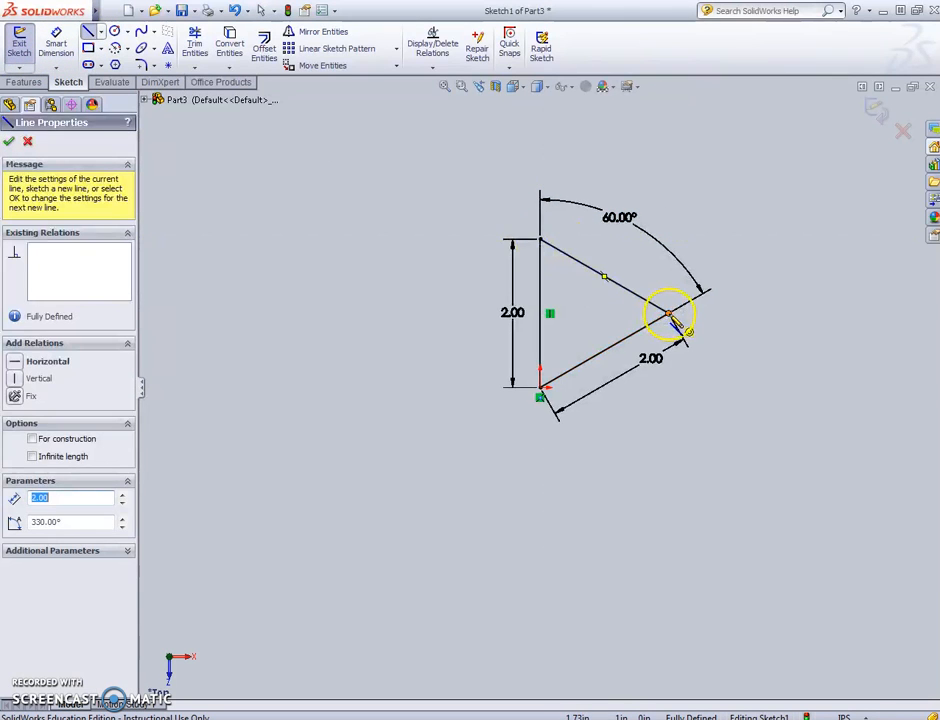
pyautogui.press('Escape')
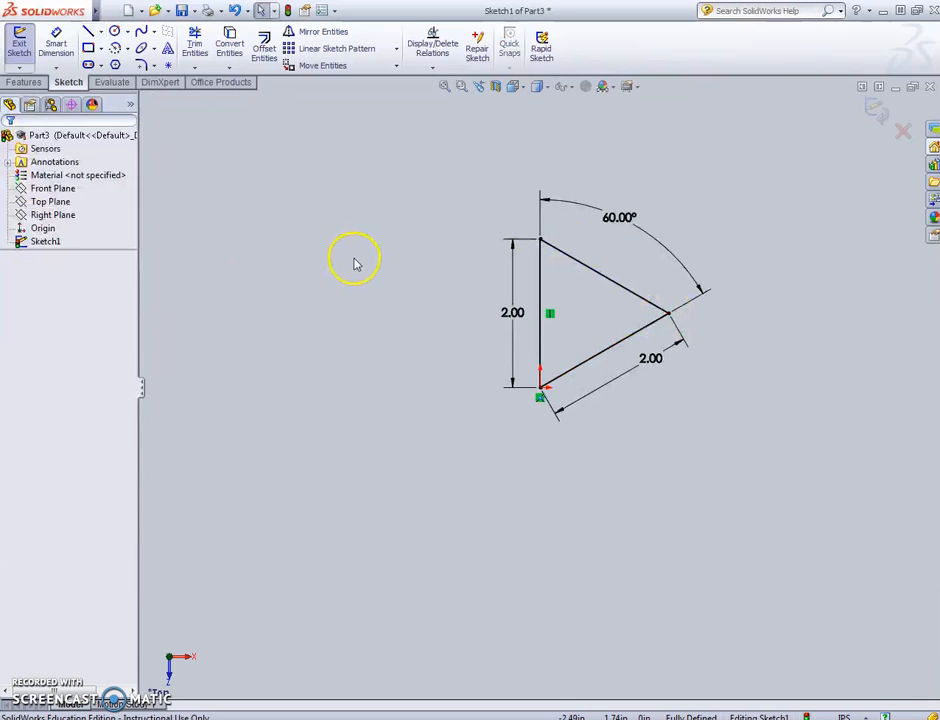
# Finish the triangle sketch and extrude it as a blind boss 0.125 in deep.
pyautogui.click(19, 48)
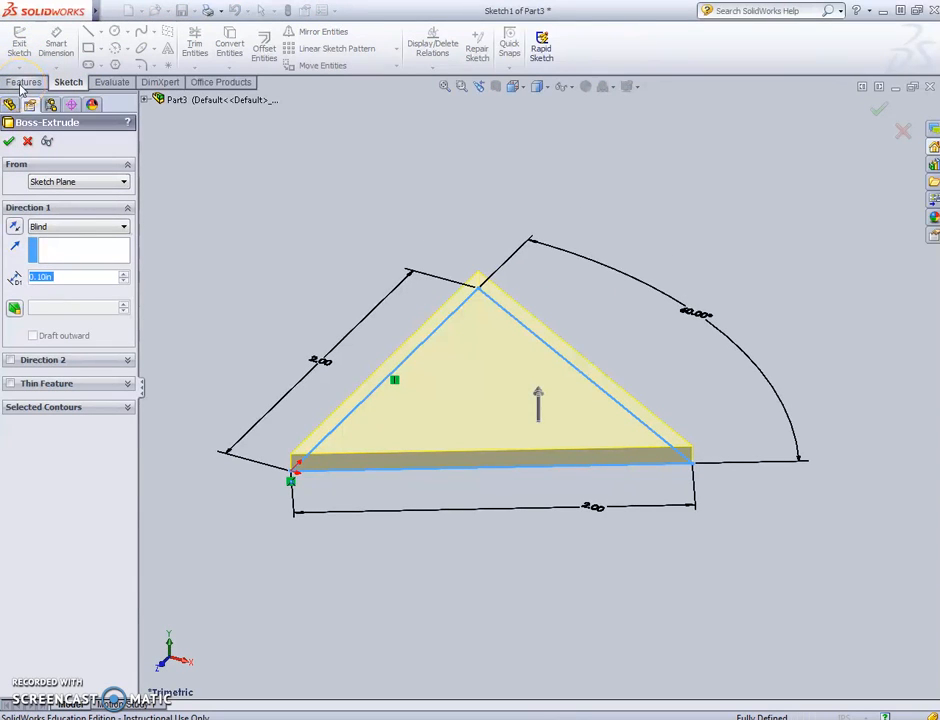
pyautogui.write('.12')
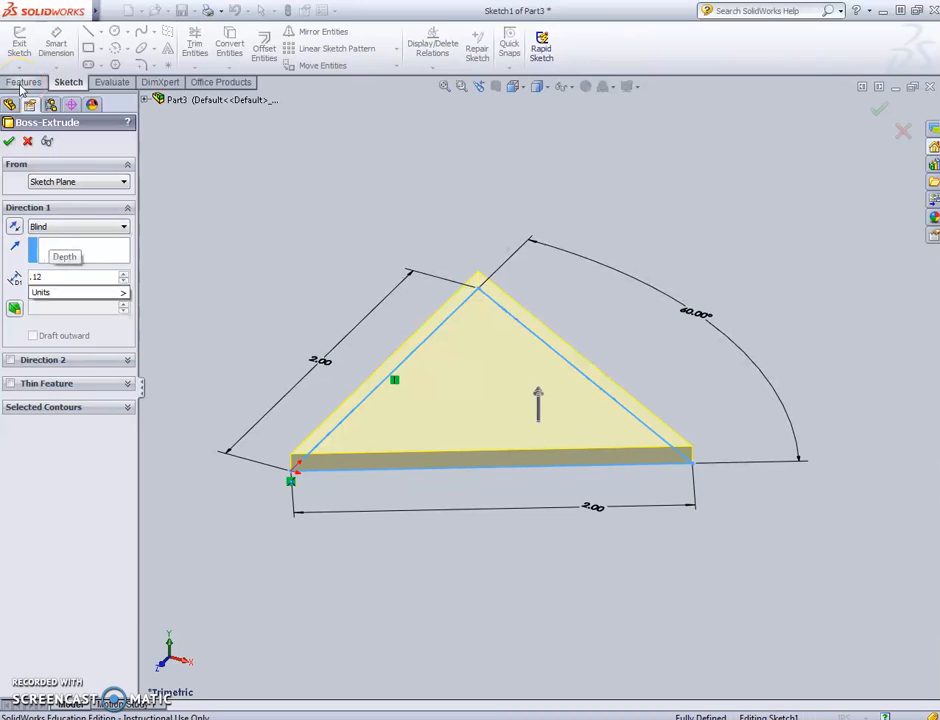
pyautogui.press('Return')
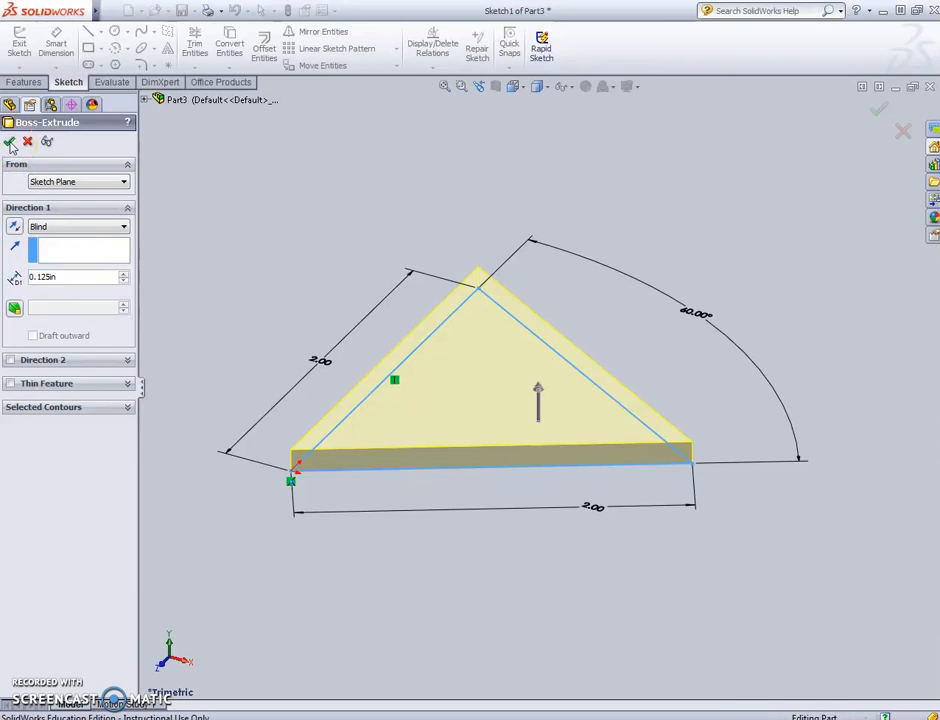
pyautogui.click(9, 142)
# Start a circular pattern with the extruded triangle as the feature to repeat.
pyautogui.moveTo(341, 240)
pyautogui.mouseDown(button='middle')
pyautogui.moveTo(338, 220)
pyautogui.moveTo(348, 248)
pyautogui.mouseUp(button='middle')
pyautogui.click(524, 93)
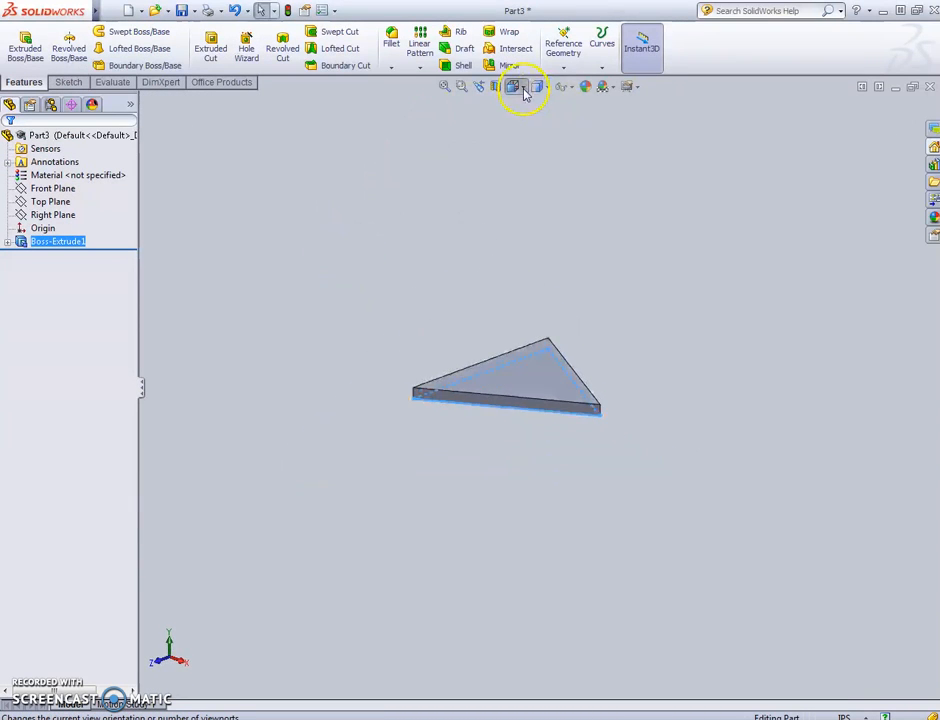
pyautogui.click(495, 268)
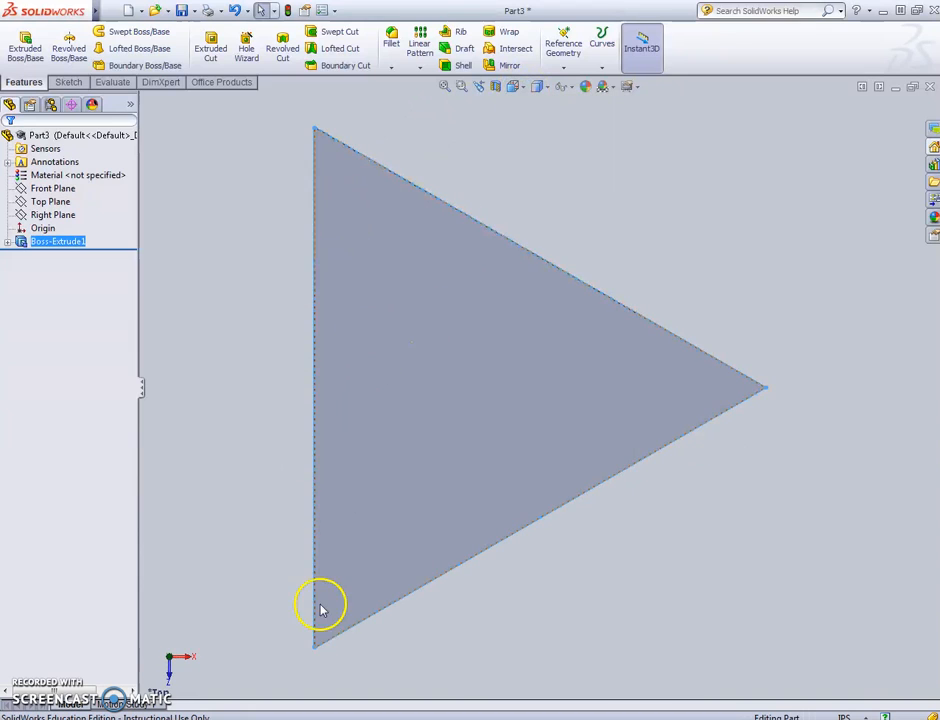
pyautogui.click(482, 427)
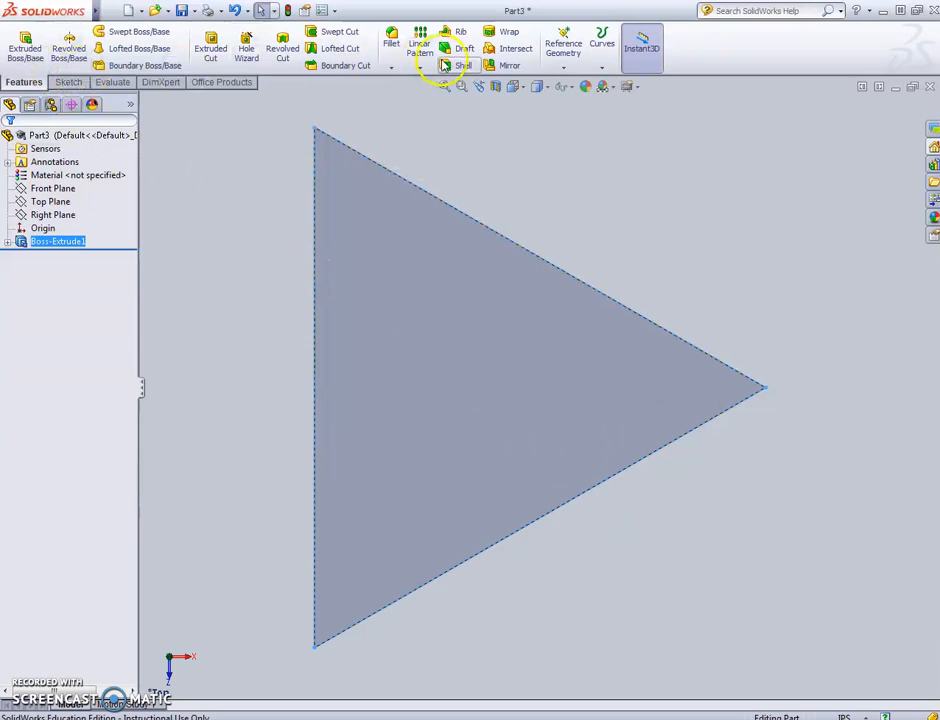
pyautogui.click(235, 206)
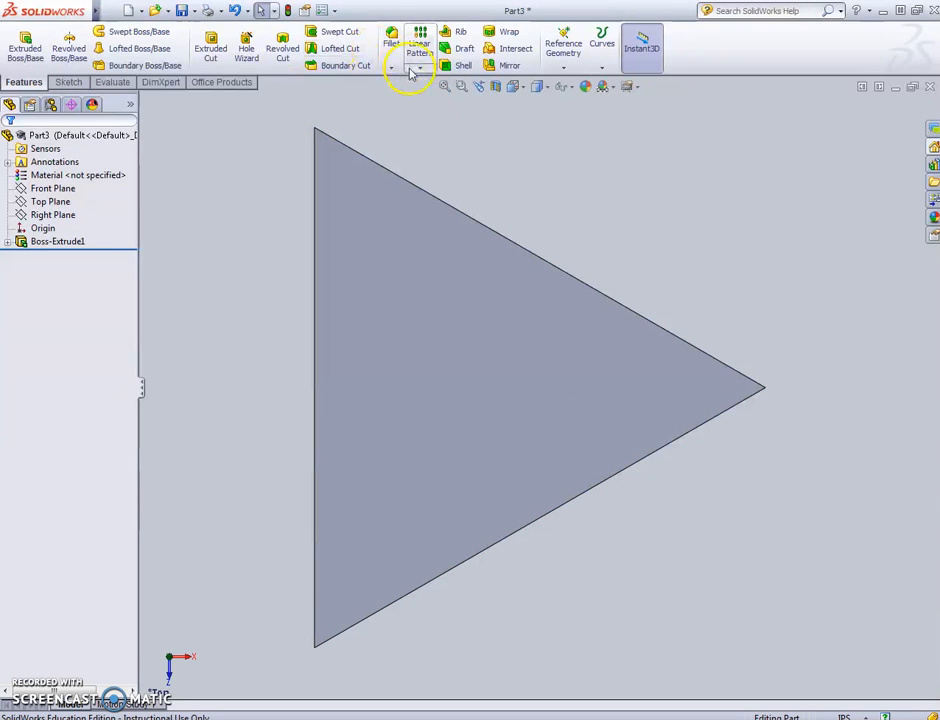
pyautogui.click(414, 68)
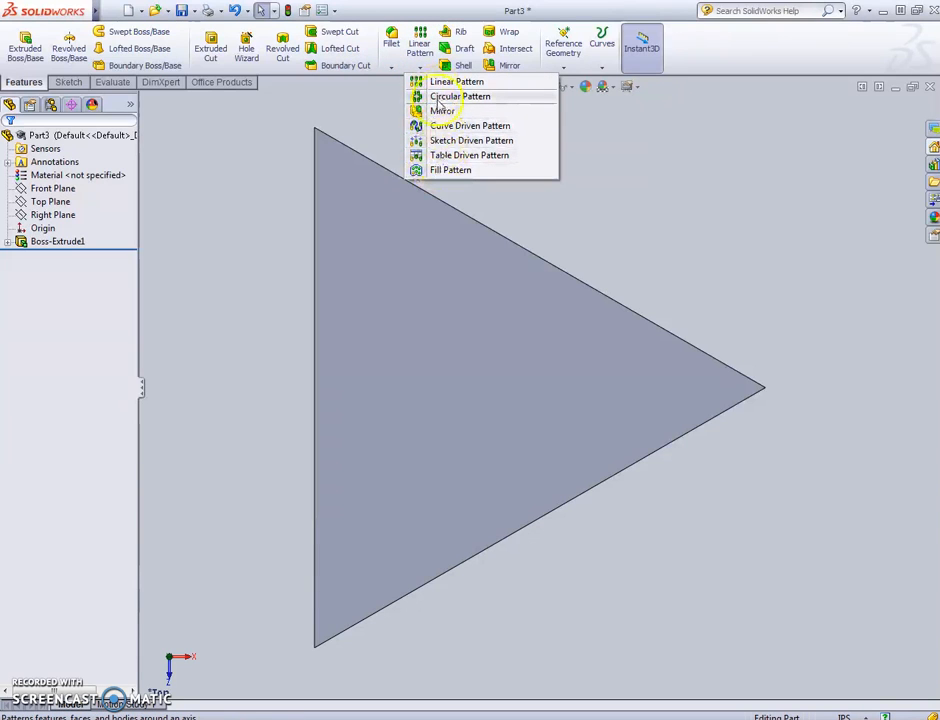
pyautogui.click(440, 97)
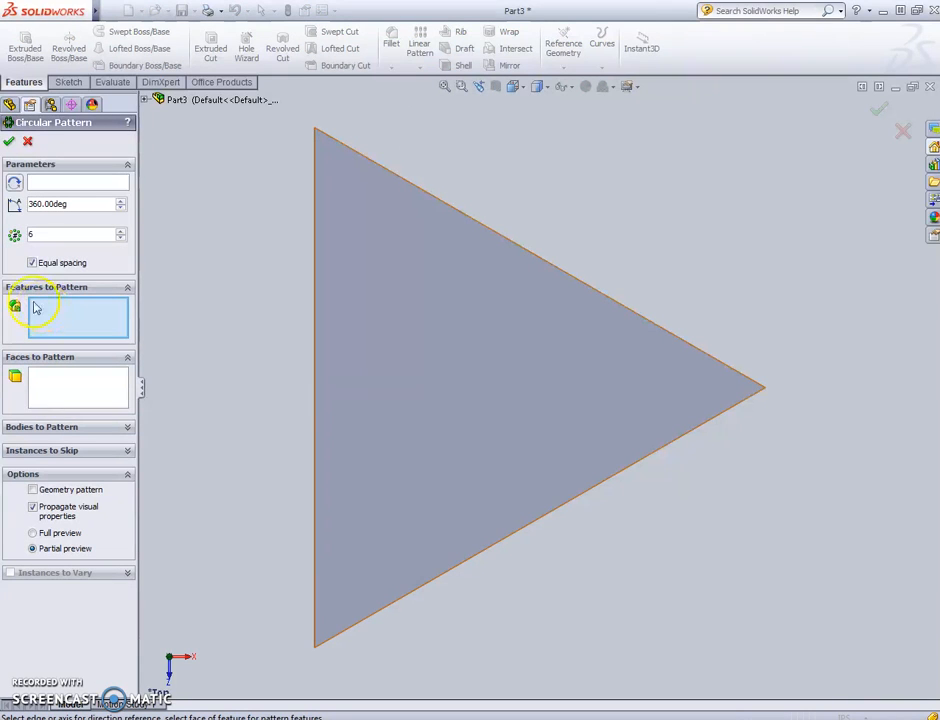
pyautogui.click(435, 276)
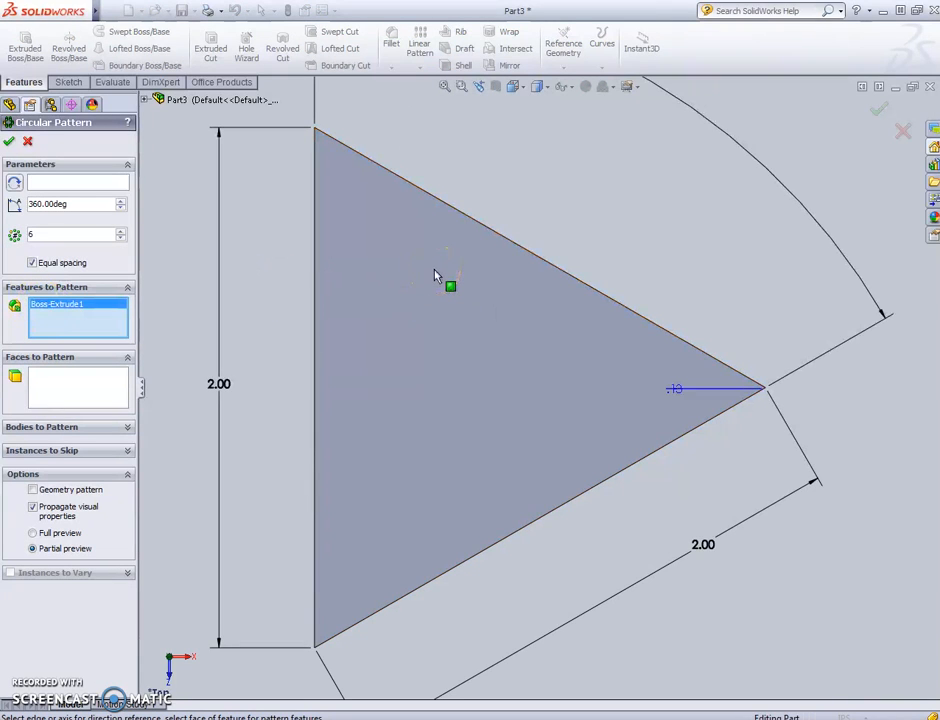
# Set the pattern axis to the short thickness edge at the triangle's corner on the origin.
pyautogui.click(81, 187)
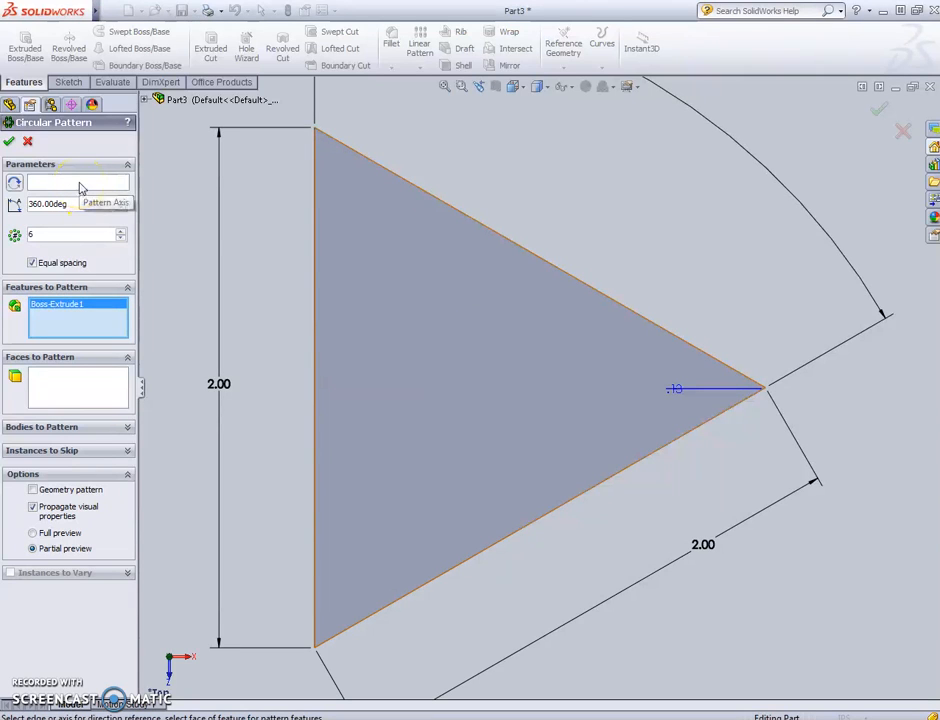
pyautogui.click(81, 188)
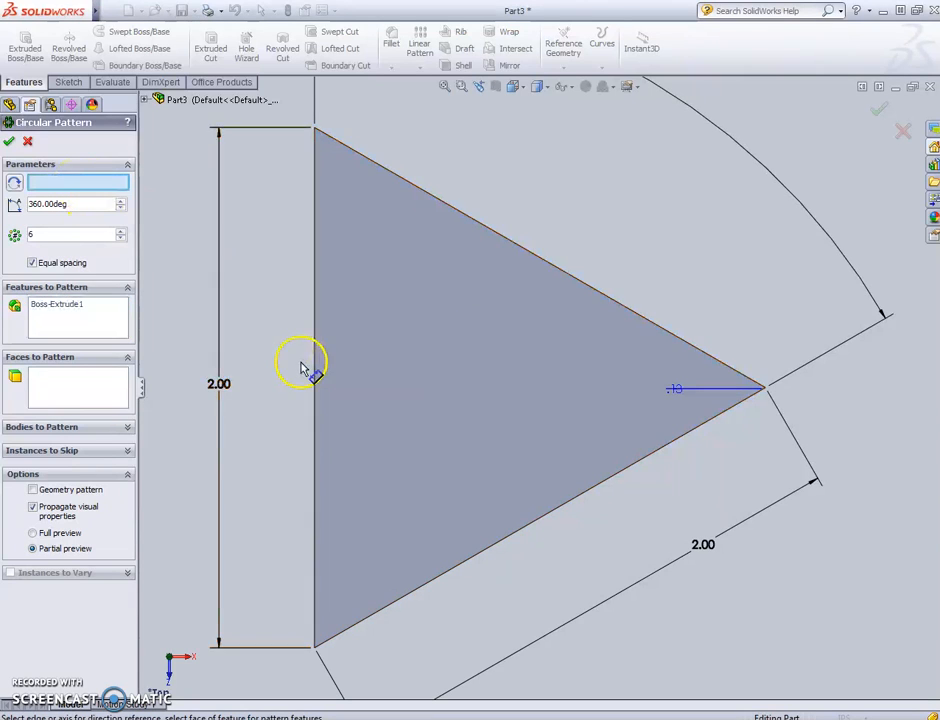
pyautogui.scroll(3, 352, 452)
pyautogui.moveTo(401, 594); pyautogui.dragTo(444, 459, button='middle')
pyautogui.scroll(-5, 444, 459)
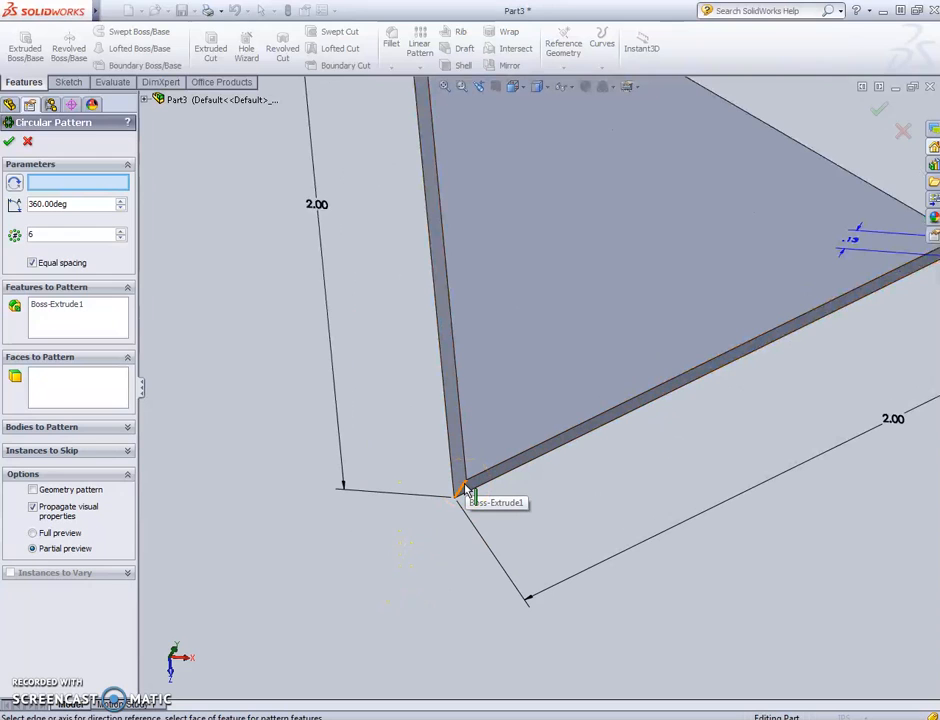
pyautogui.click(464, 488)
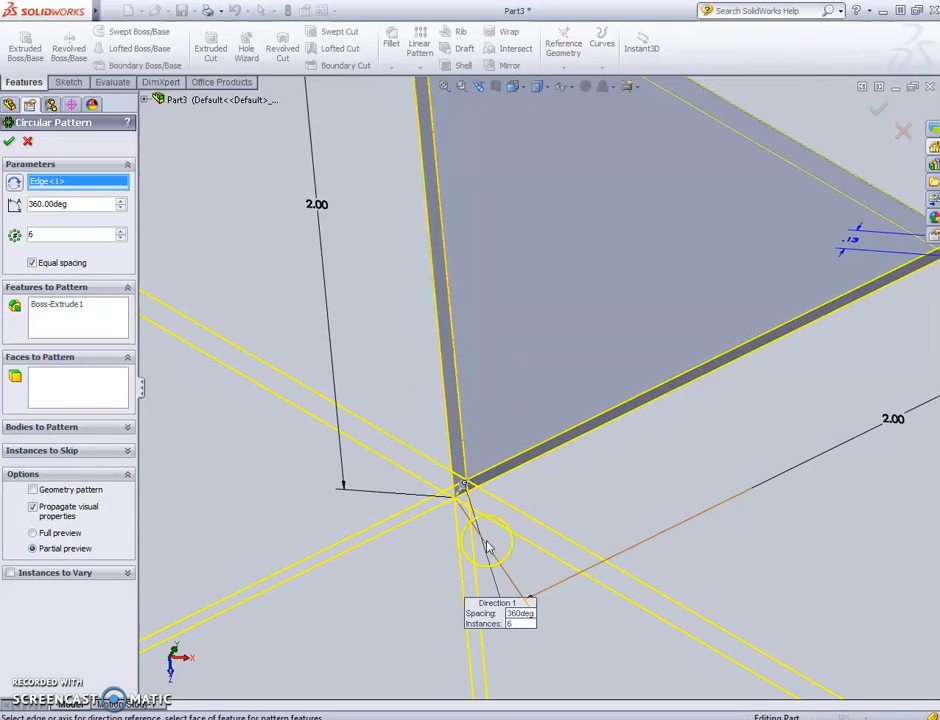
pyautogui.scroll(5, 386, 405)
pyautogui.scroll(1, 440, 418)
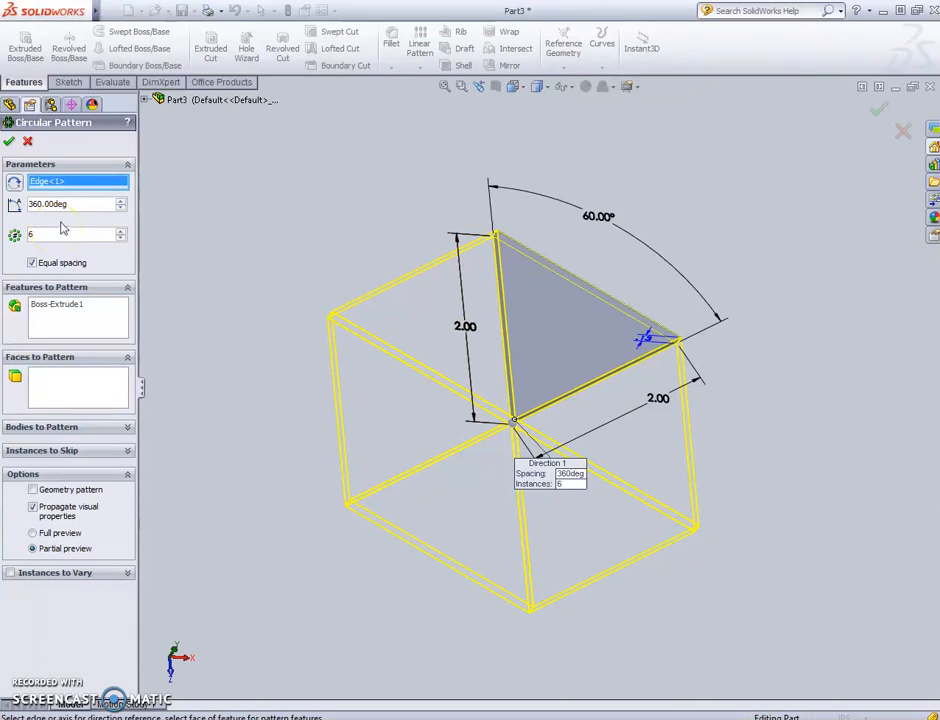
# Try the circular pattern without equal spacing, at 15° with 2 instances.
pyautogui.click(32, 264)
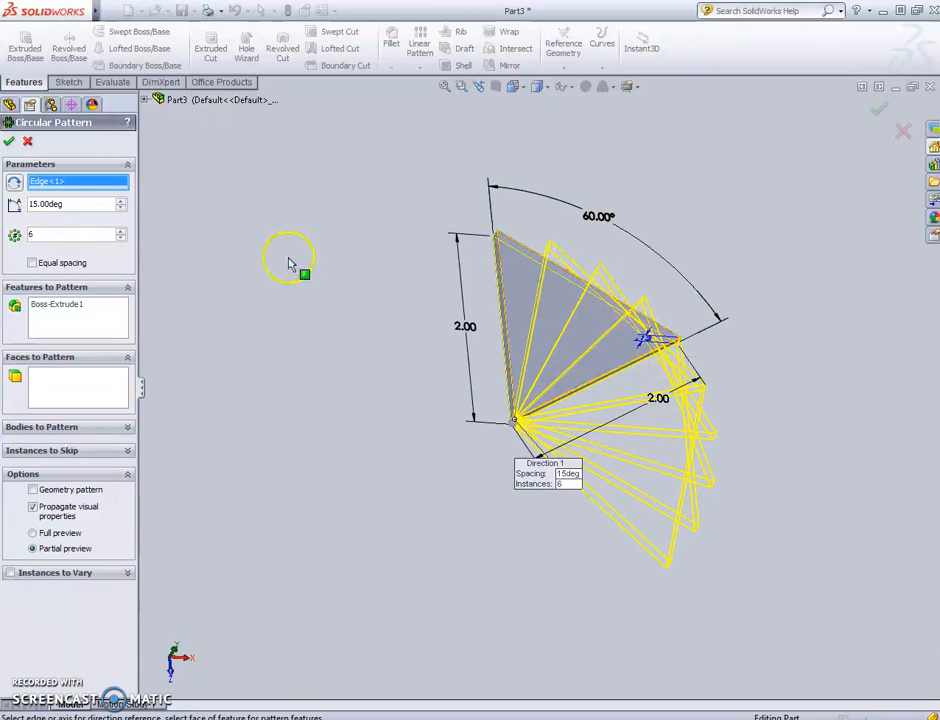
pyautogui.click(121, 239)
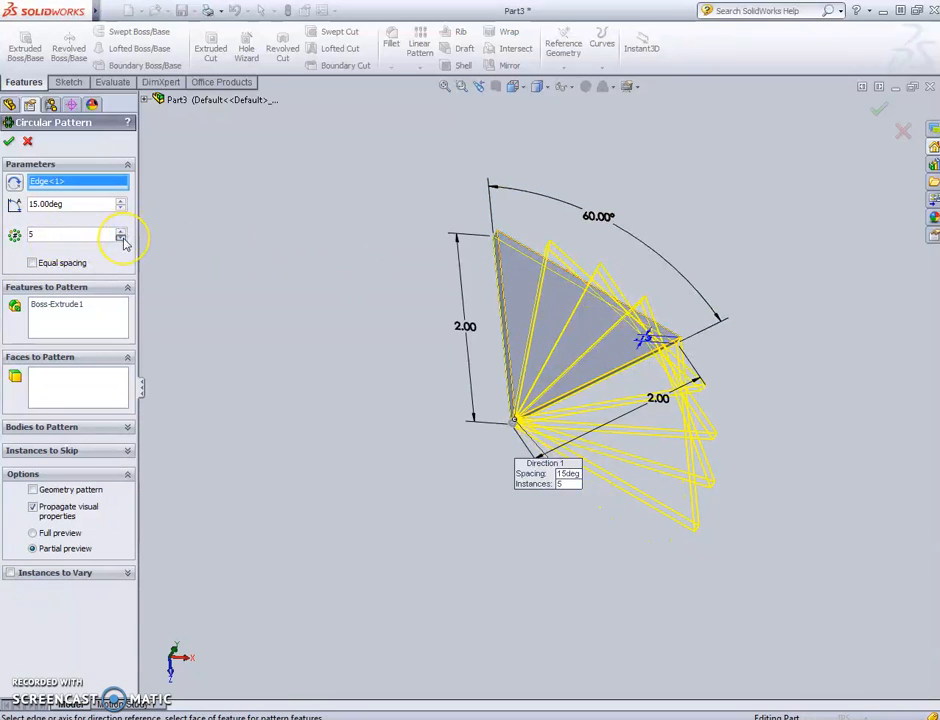
pyautogui.click(121, 239)
pyautogui.click(121, 239)
pyautogui.click(121, 239)
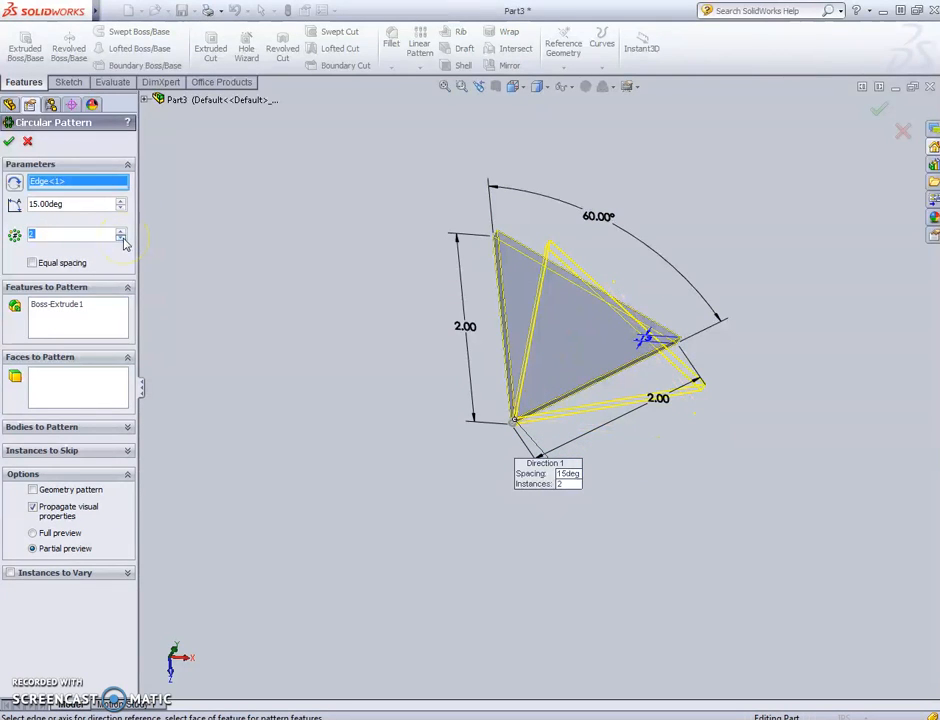
# Set the circular pattern to 6 equally spaced instances over 360° and accept it.
pyautogui.click(32, 264)
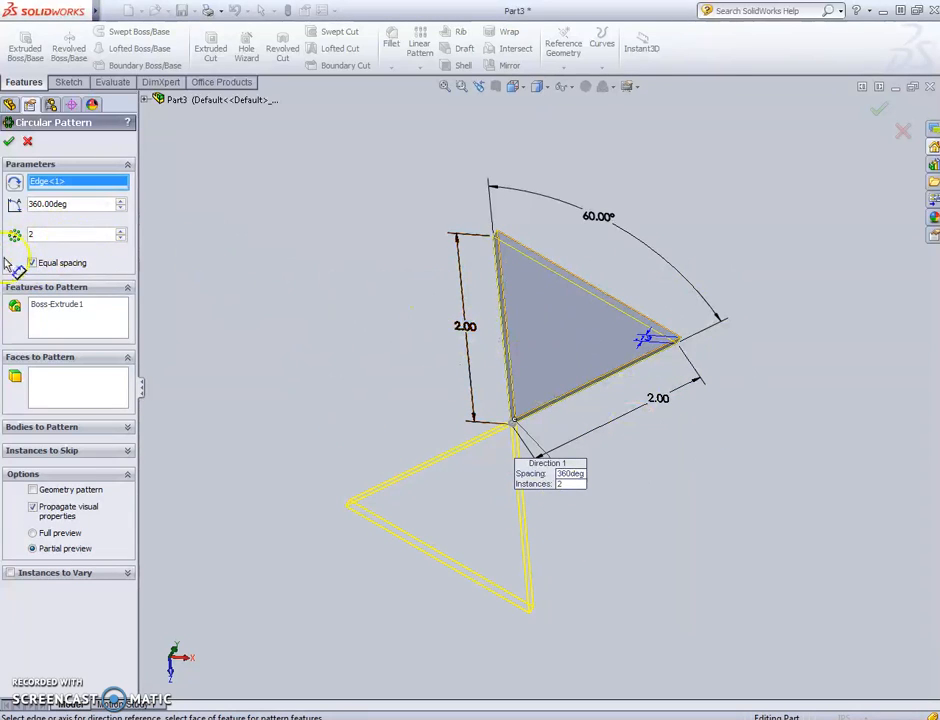
pyautogui.click(121, 233)
pyautogui.click(121, 233)
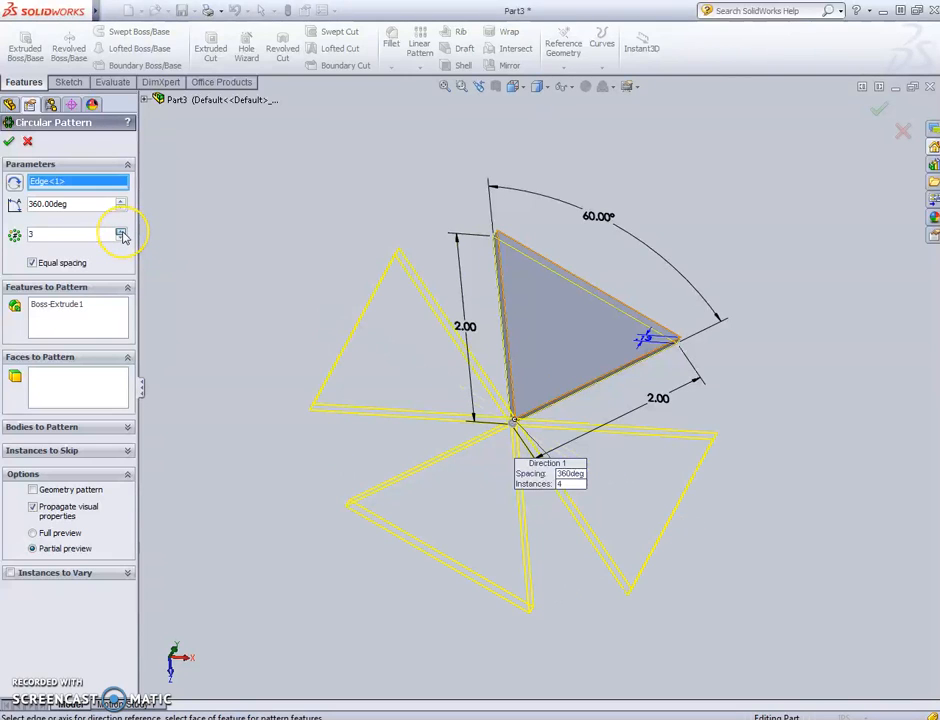
pyautogui.click(123, 234)
pyautogui.click(121, 233)
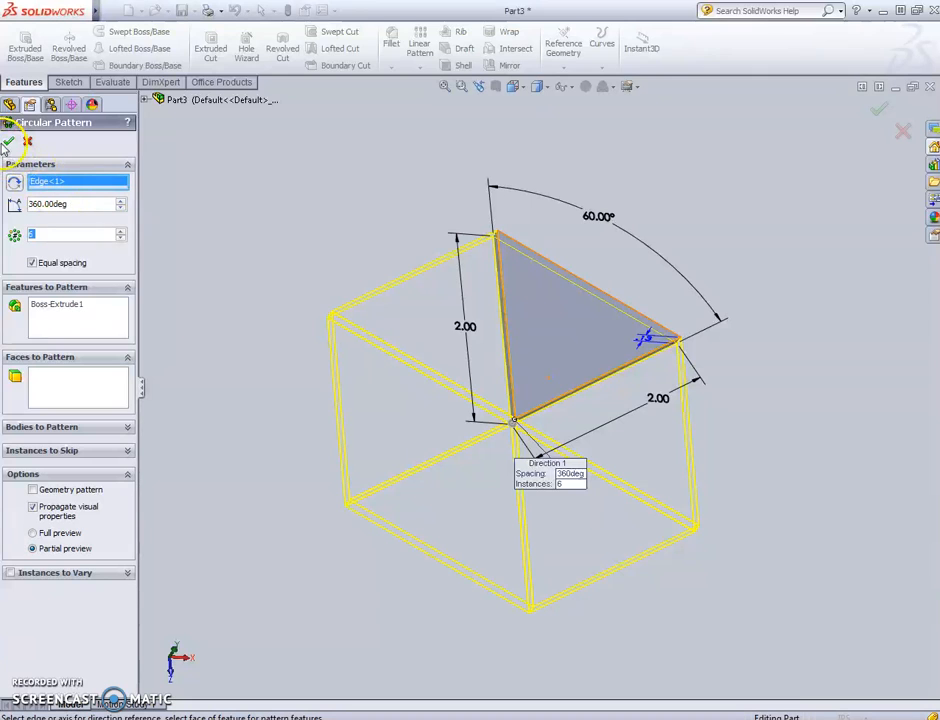
pyautogui.click(9, 143)
pyautogui.moveTo(762, 388)
pyautogui.mouseDown(button='middle')
pyautogui.moveTo(781, 388)
pyautogui.moveTo(768, 397)
pyautogui.mouseUp(button='middle')
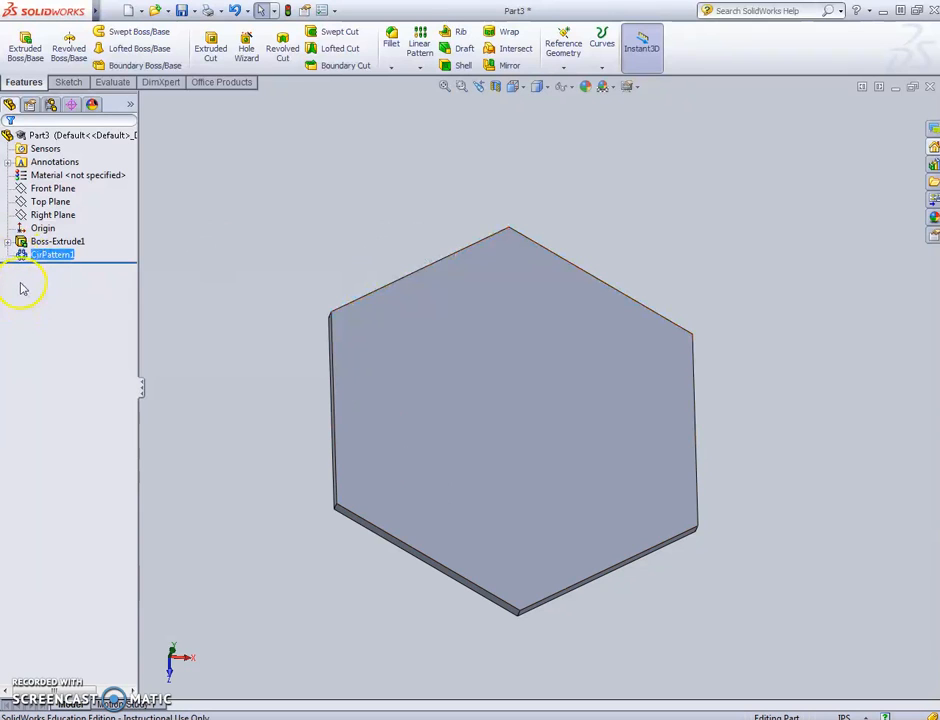
# Start an extruded cut on the hexagon's upper face and sketch three circles within the original triangle, with radii of about 0.12, 0.09 and 0.06 in.
pyautogui.click(206, 52)
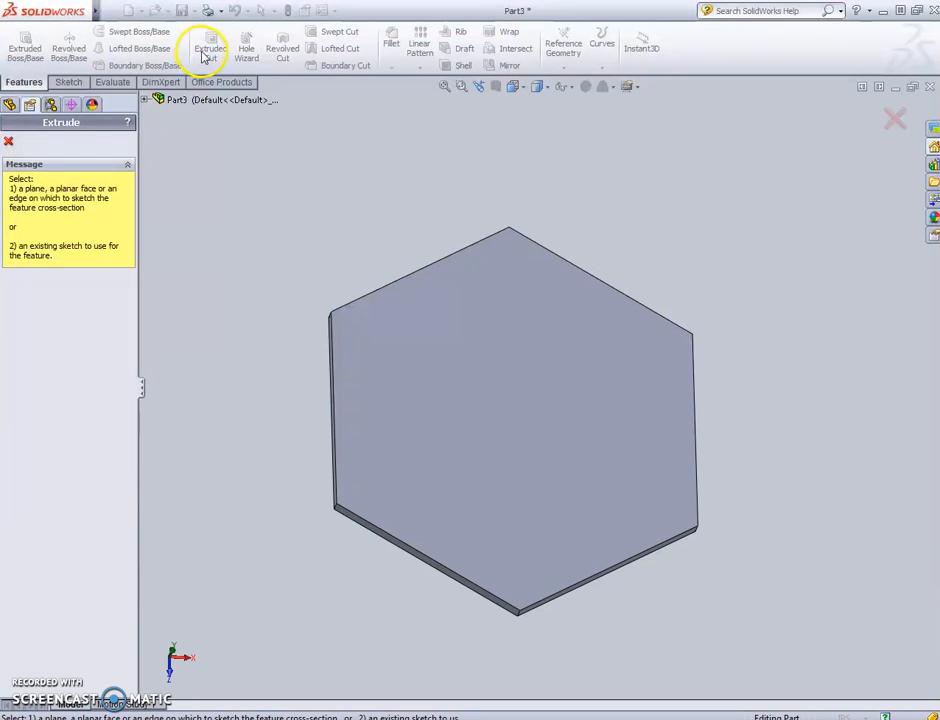
pyautogui.click(469, 358)
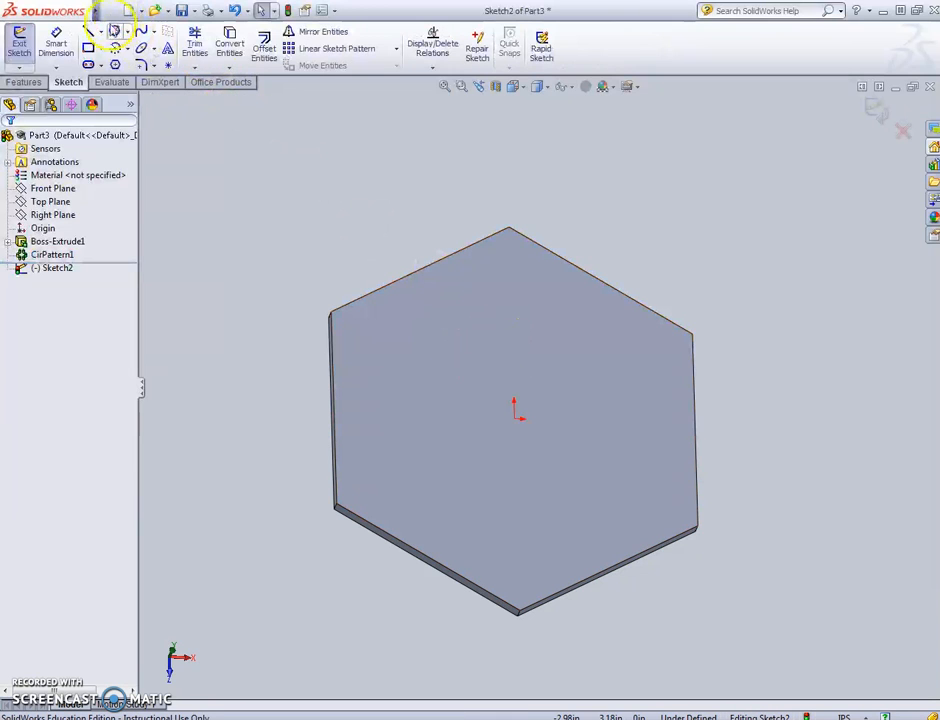
pyautogui.click(115, 31)
pyautogui.click(552, 288)
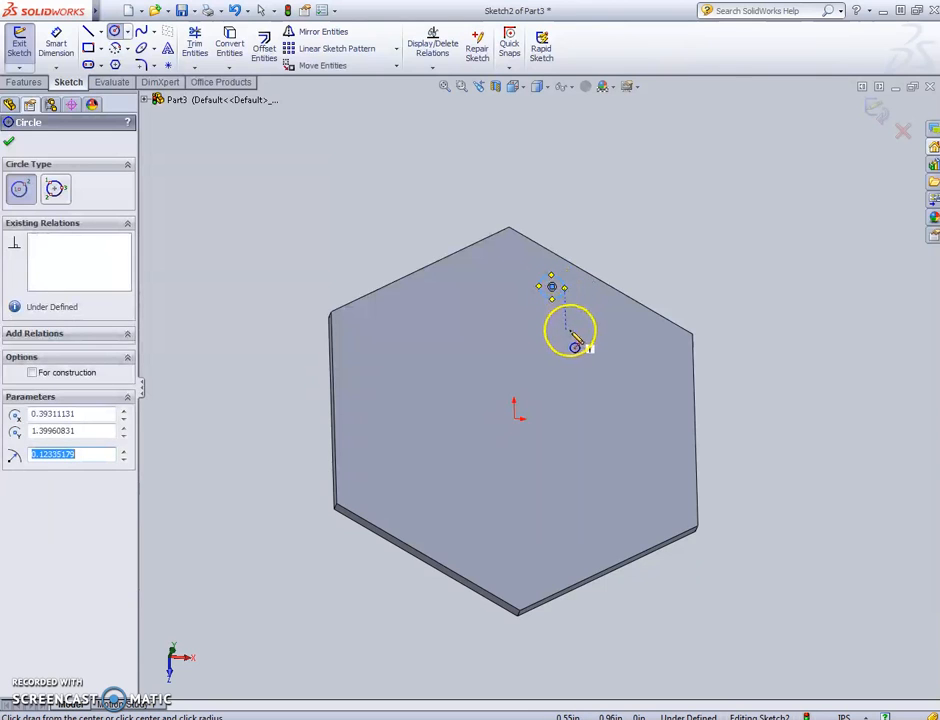
pyautogui.click(570, 331)
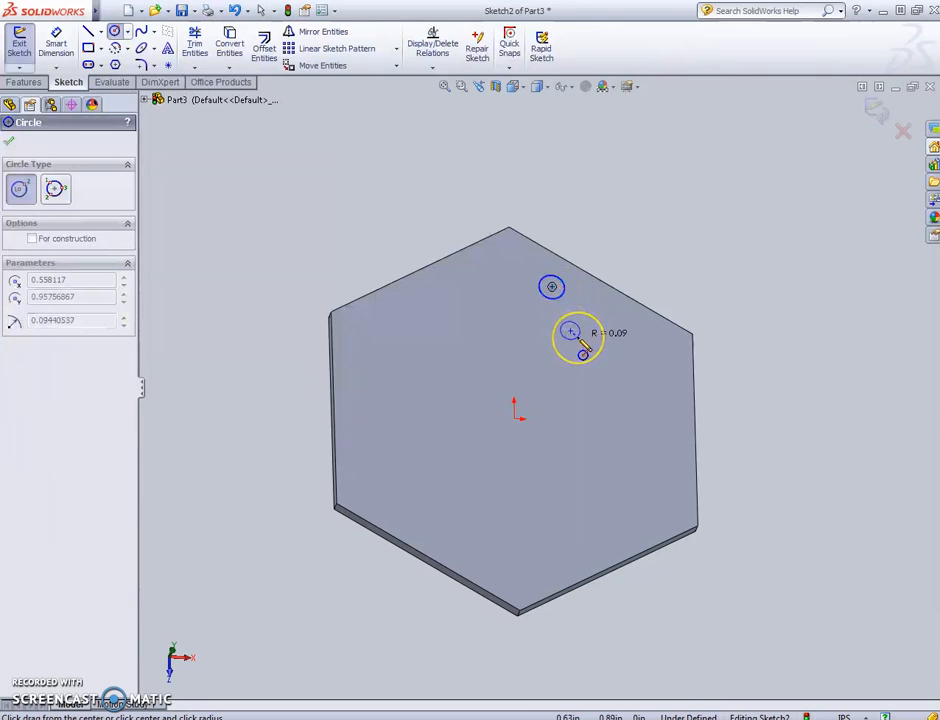
pyautogui.click(548, 342)
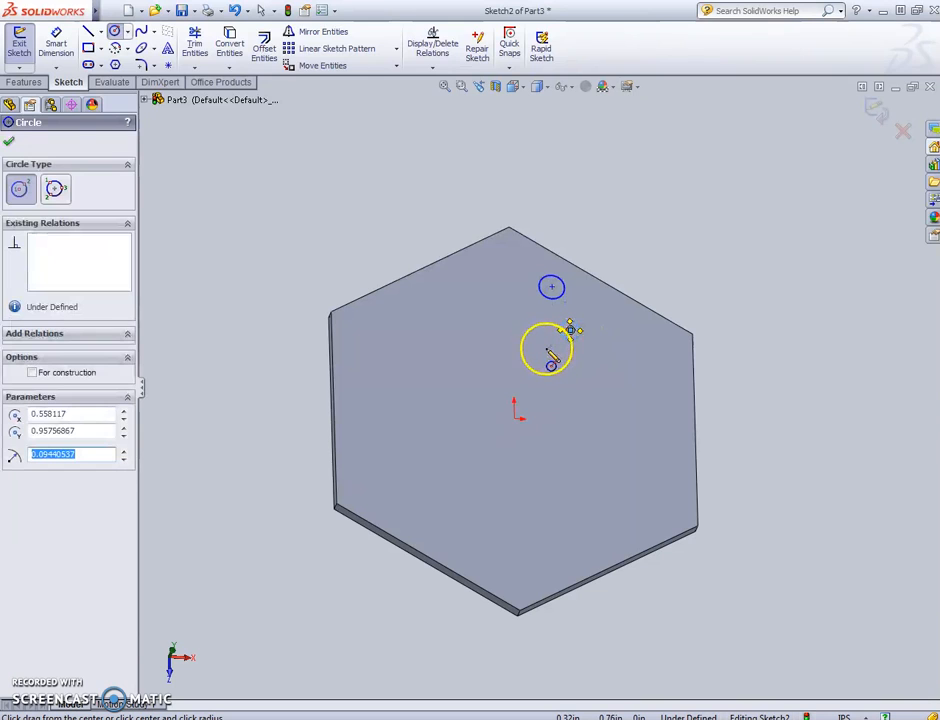
pyautogui.click(540, 347)
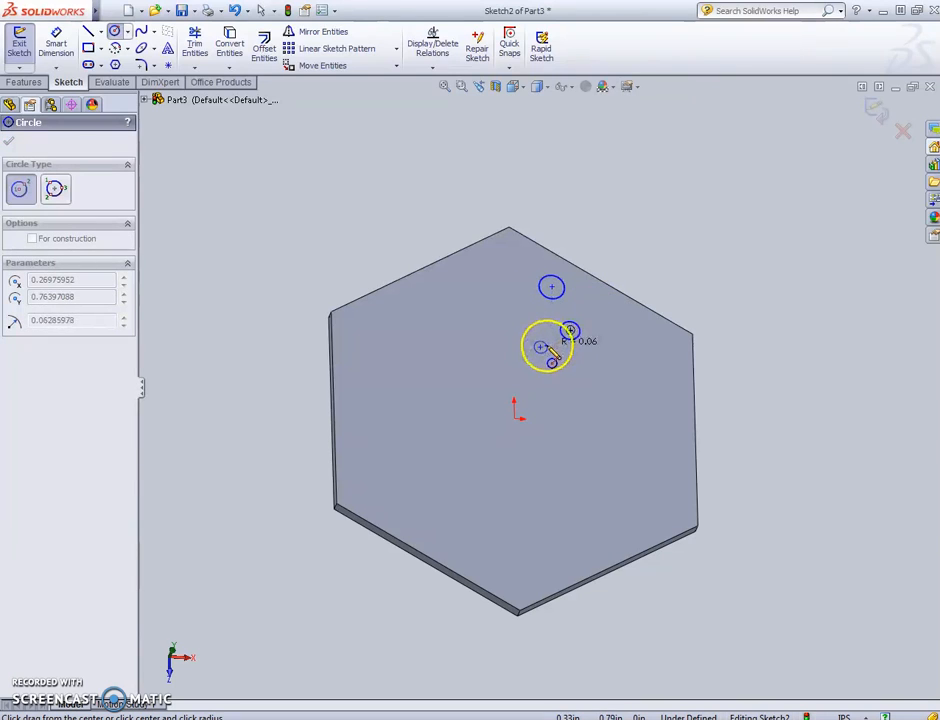
pyautogui.click(551, 356)
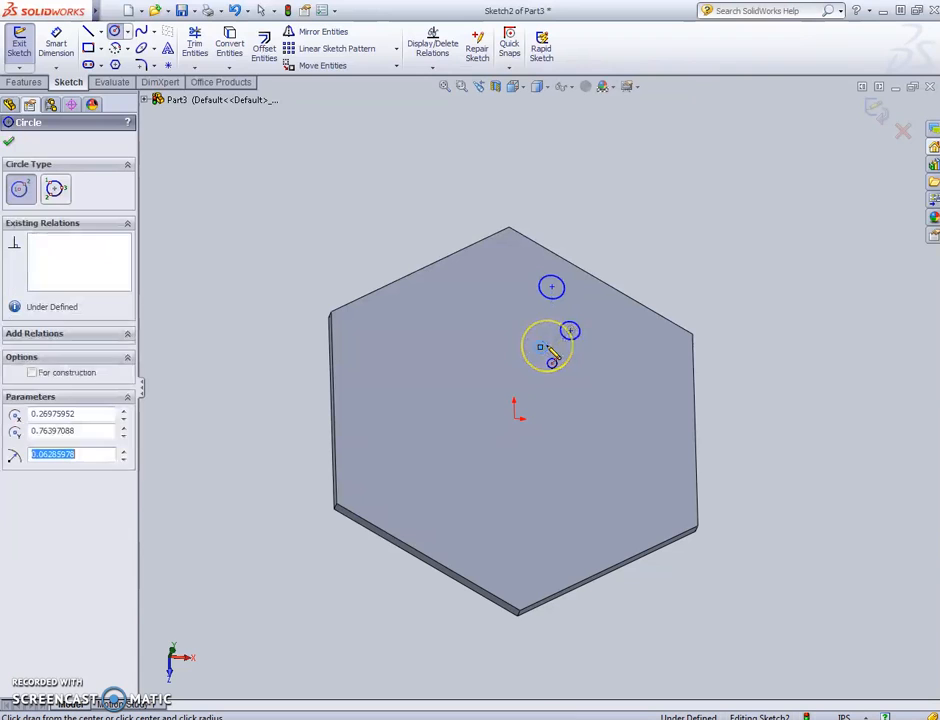
pyautogui.click(115, 65)
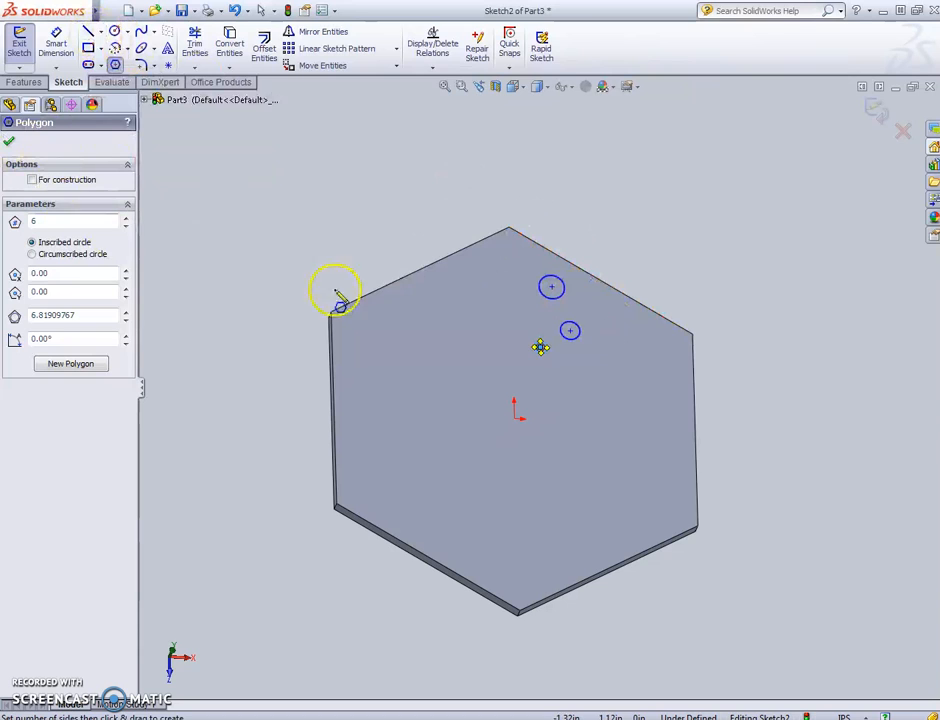
pyautogui.click(9, 144)
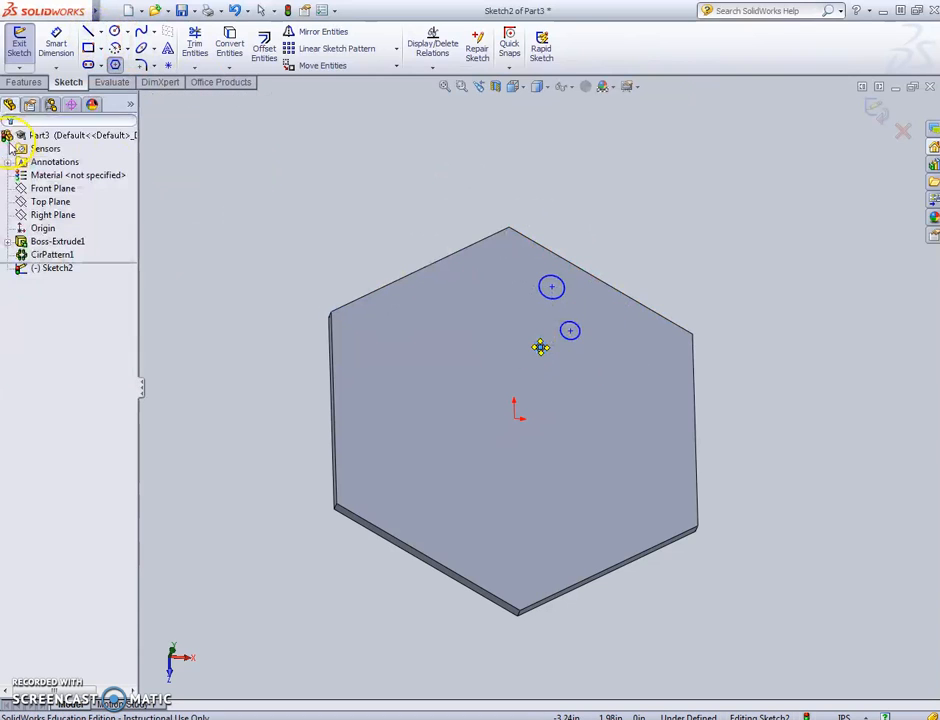
# Finish the circle sketch and cut it as a blind extrusion 0.125 in deep.
pyautogui.click(19, 42)
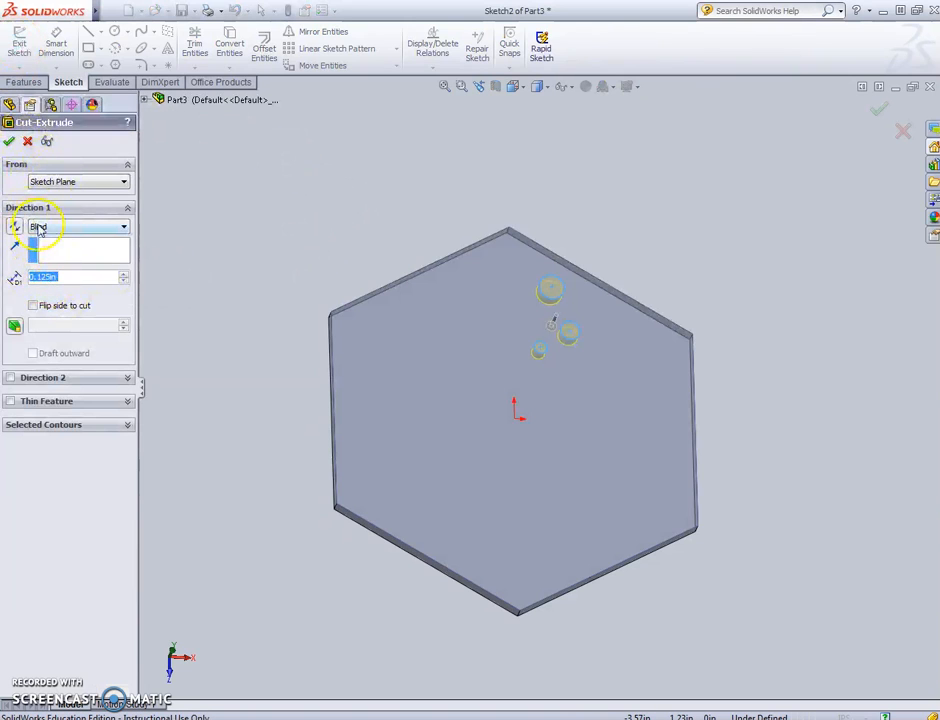
pyautogui.click(9, 144)
pyautogui.moveTo(818, 430); pyautogui.dragTo(799, 461, button='middle')
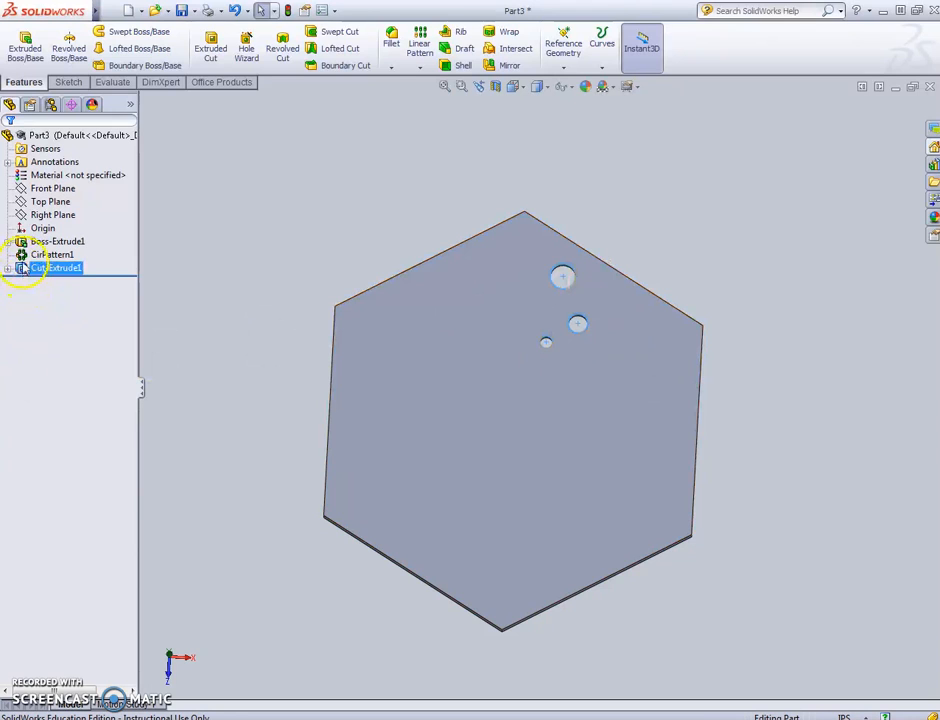
# Reorder the feature tree so the three-hole cut comes before the circular pattern, and select both features.
pyautogui.keyDown('ctrl'); pyautogui.click(21, 256); pyautogui.keyUp('ctrl')
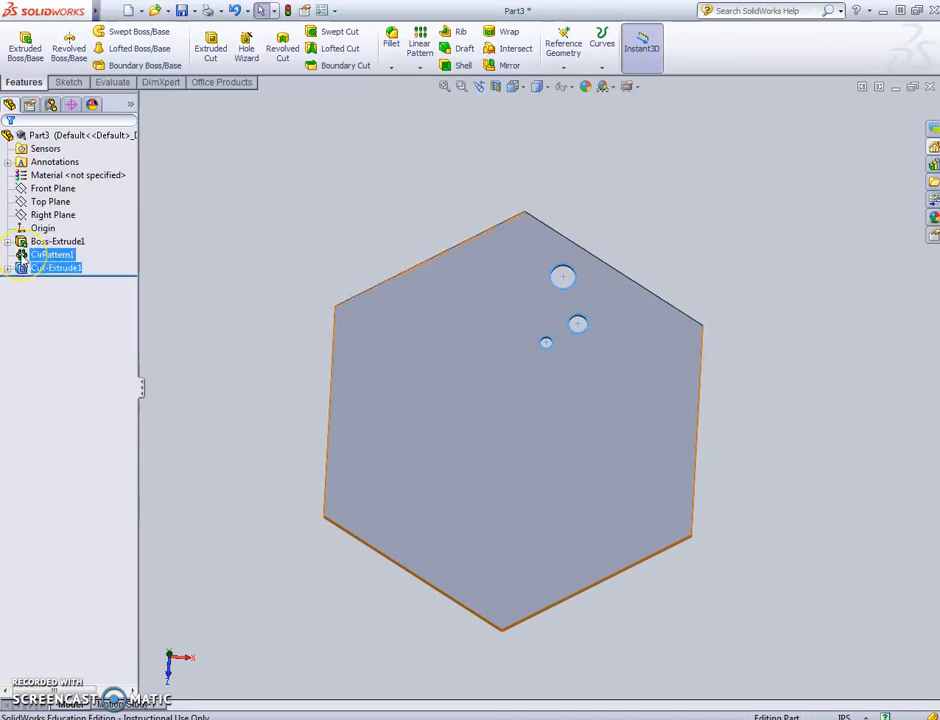
pyautogui.click(21, 256)
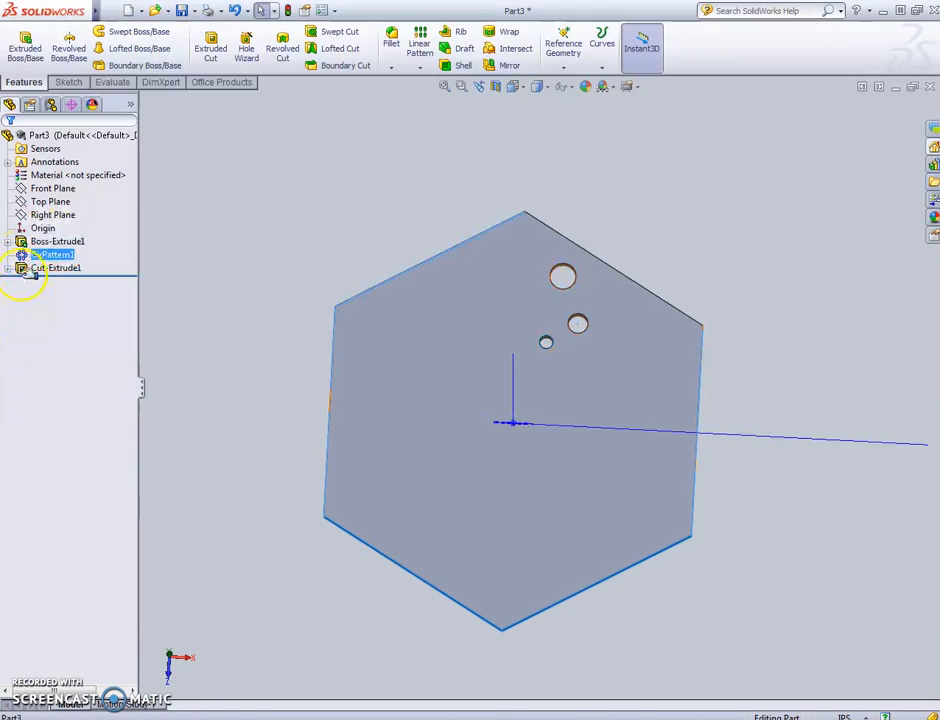
pyautogui.keyDown('ctrl'); pyautogui.click(21, 270); pyautogui.keyUp('ctrl')
pyautogui.keyDown('ctrl'); pyautogui.click(21, 256); pyautogui.keyUp('ctrl')
pyautogui.keyDown('ctrl'); pyautogui.click(21, 243); pyautogui.keyUp('ctrl')
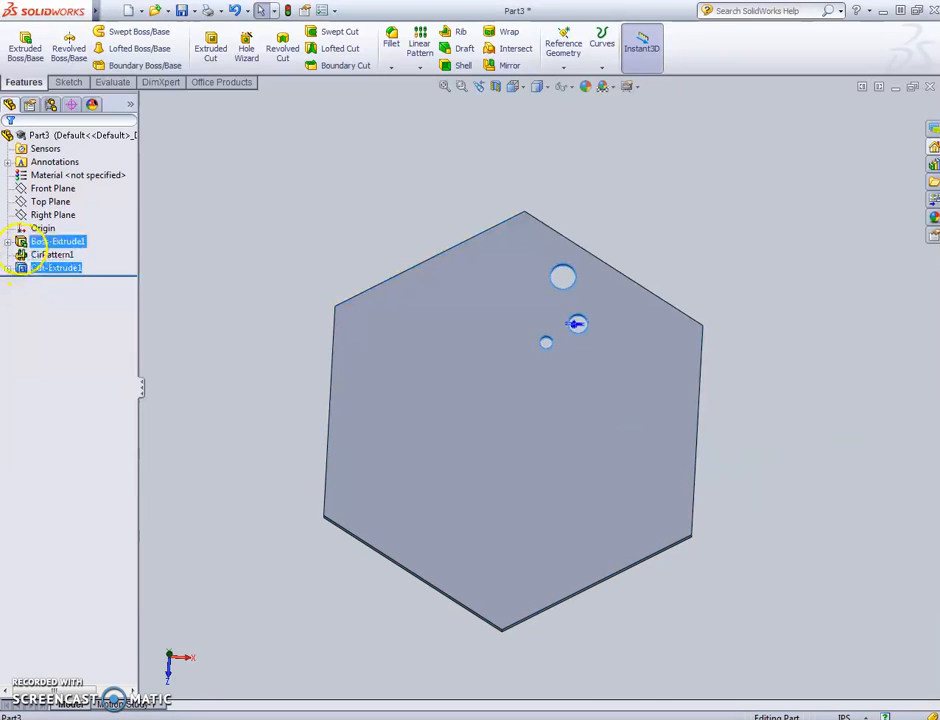
pyautogui.moveTo(23, 243); pyautogui.dragTo(23, 244)
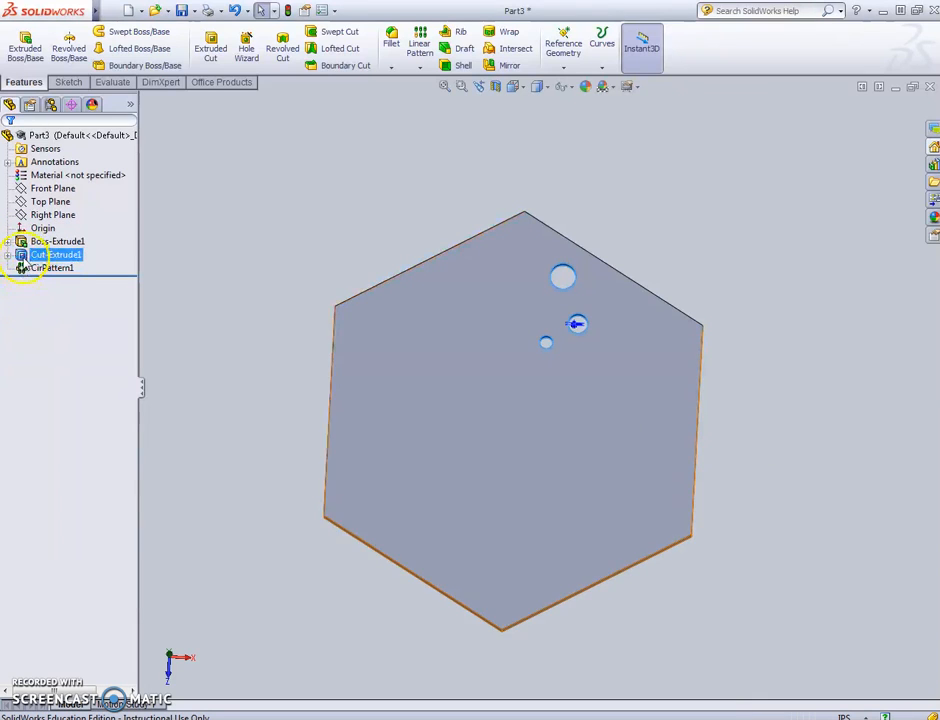
pyautogui.keyDown('ctrl'); pyautogui.click(21, 271); pyautogui.keyUp('ctrl')
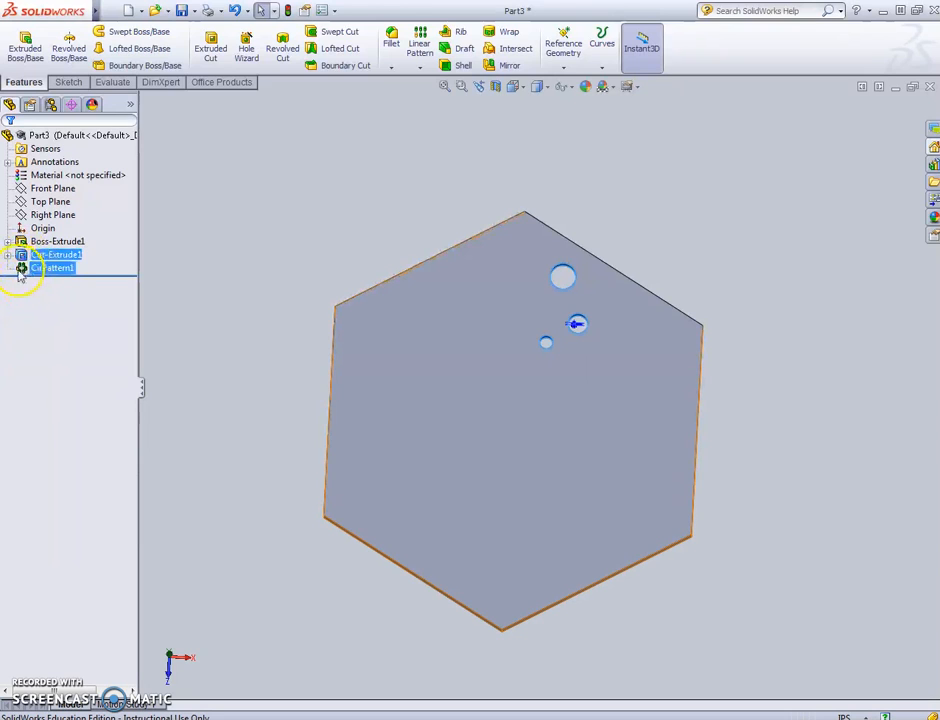
# Edit the circular pattern to include the three-hole cut alongside the triangle extrusion, keeping 6 instances over 360°, and accept it.
pyautogui.click(21, 271)
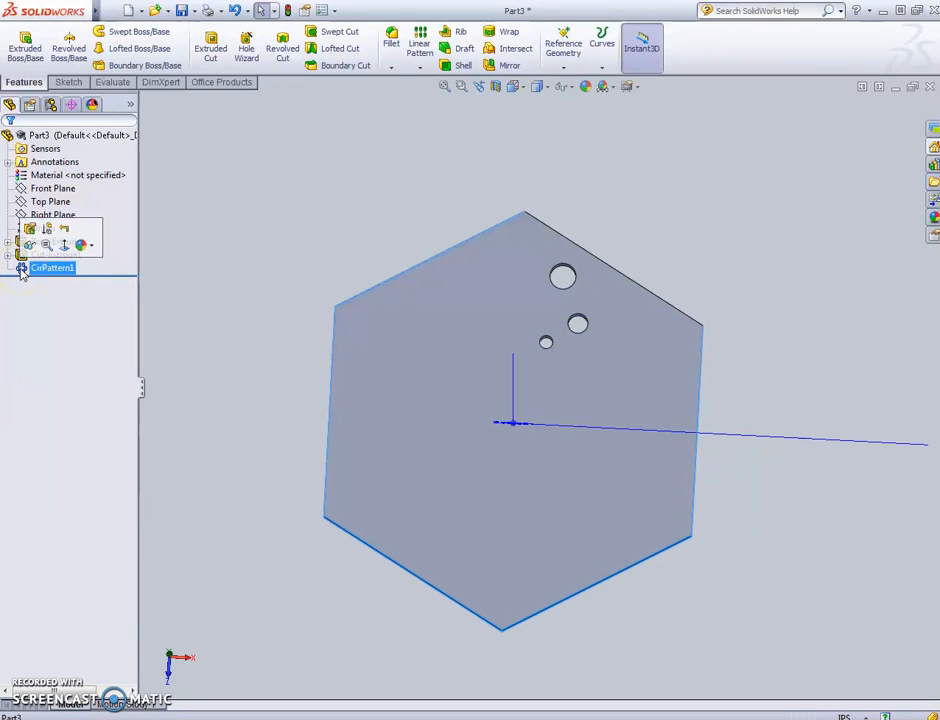
pyautogui.click(30, 232)
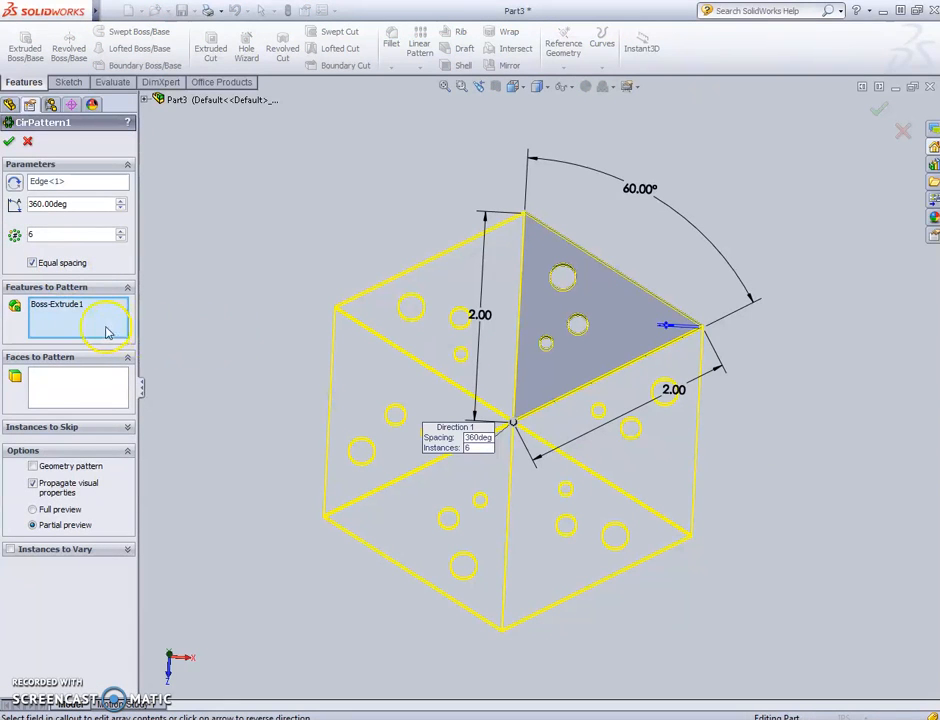
pyautogui.click(62, 306)
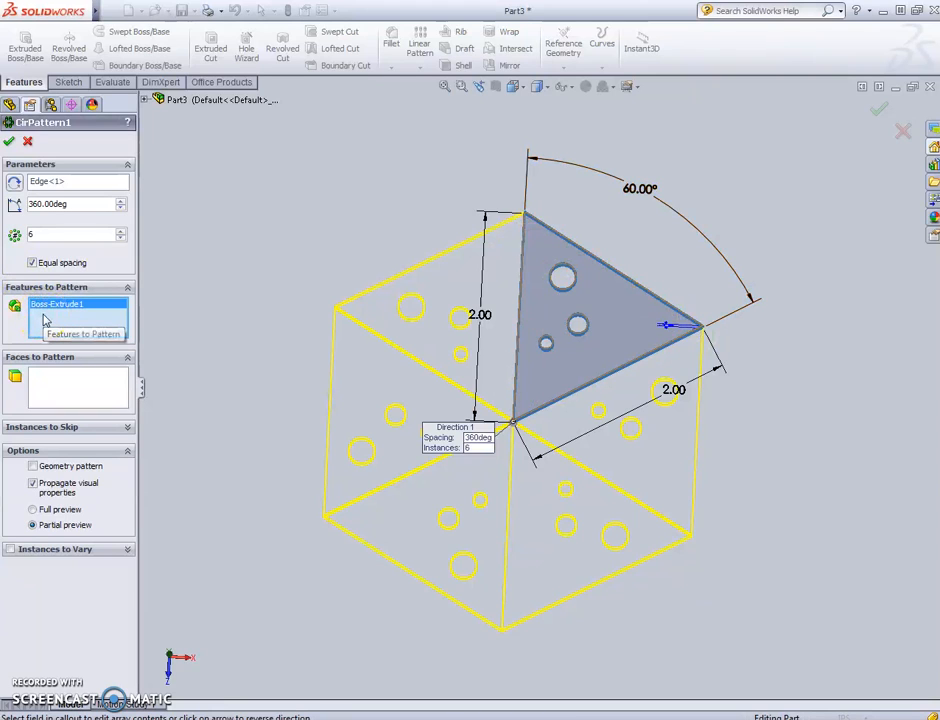
pyautogui.click(561, 272)
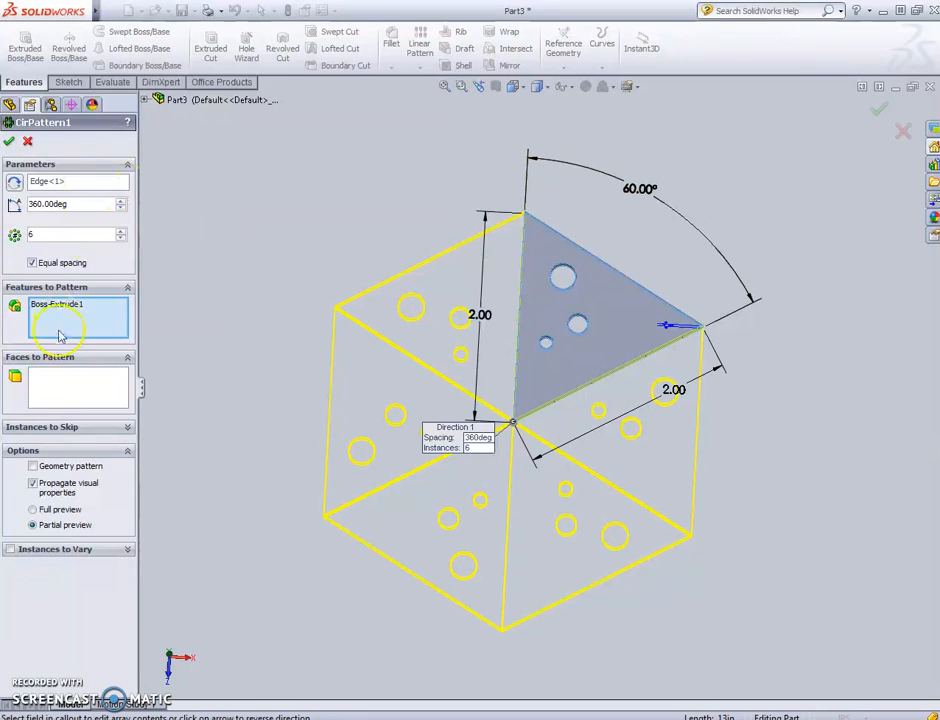
pyautogui.click(8, 109)
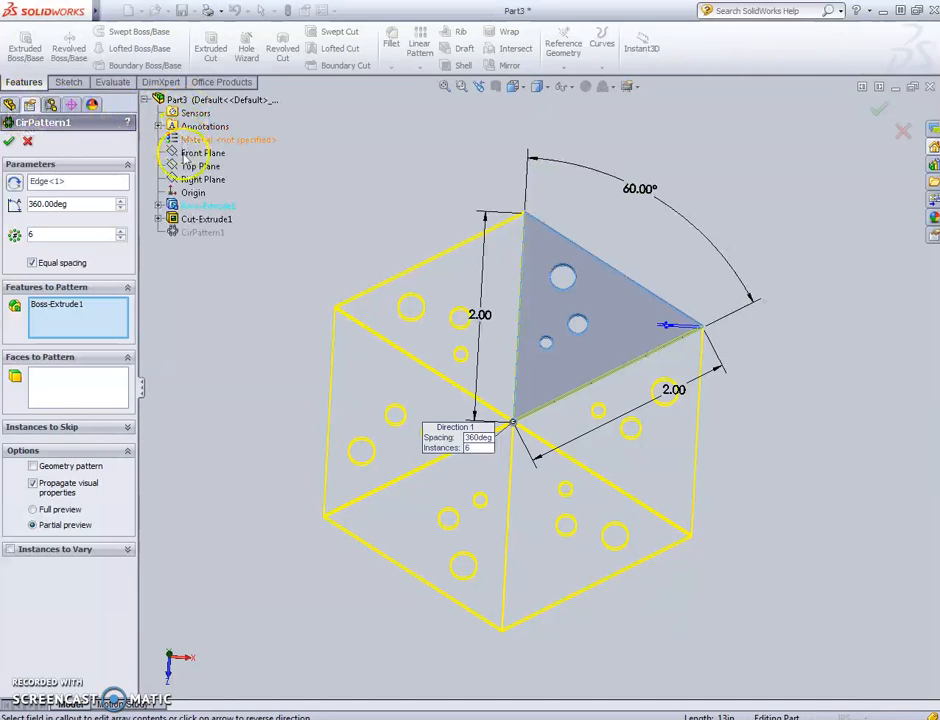
pyautogui.click(194, 220)
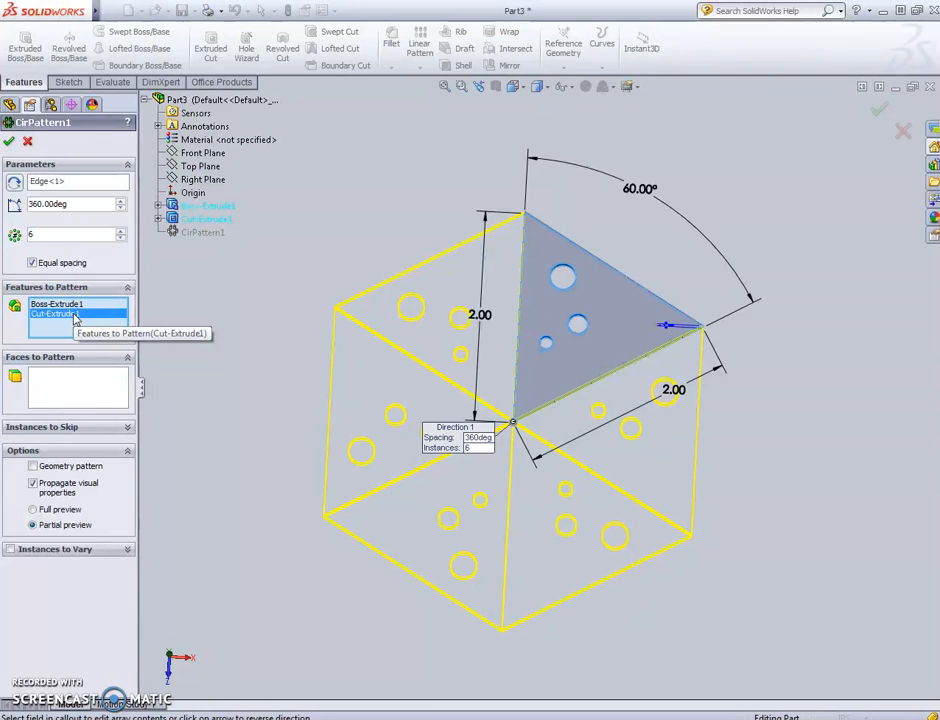
pyautogui.click(32, 229)
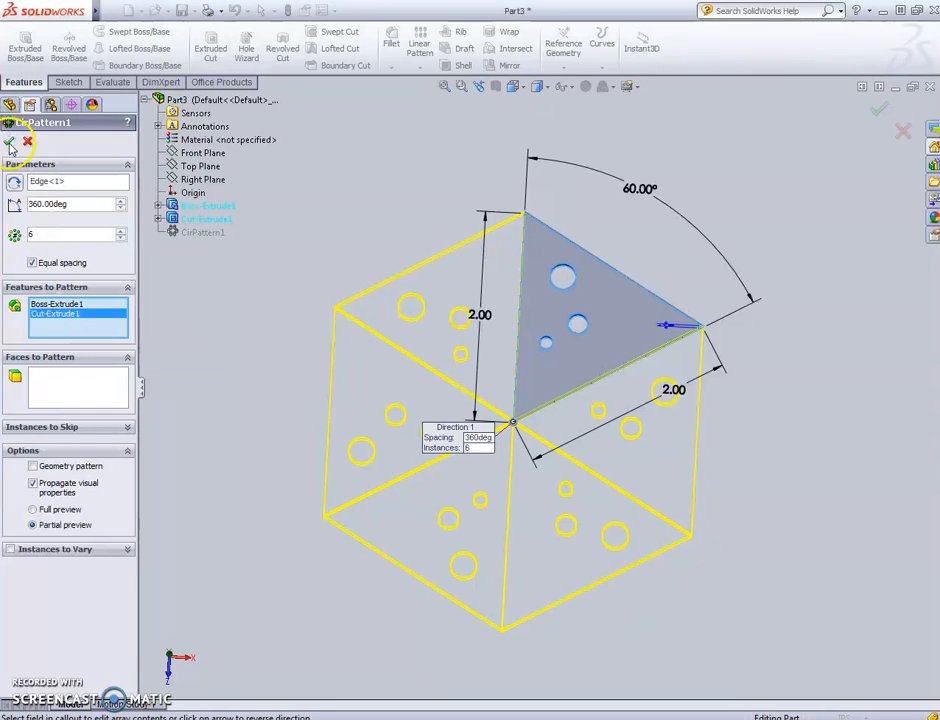
pyautogui.click(10, 143)
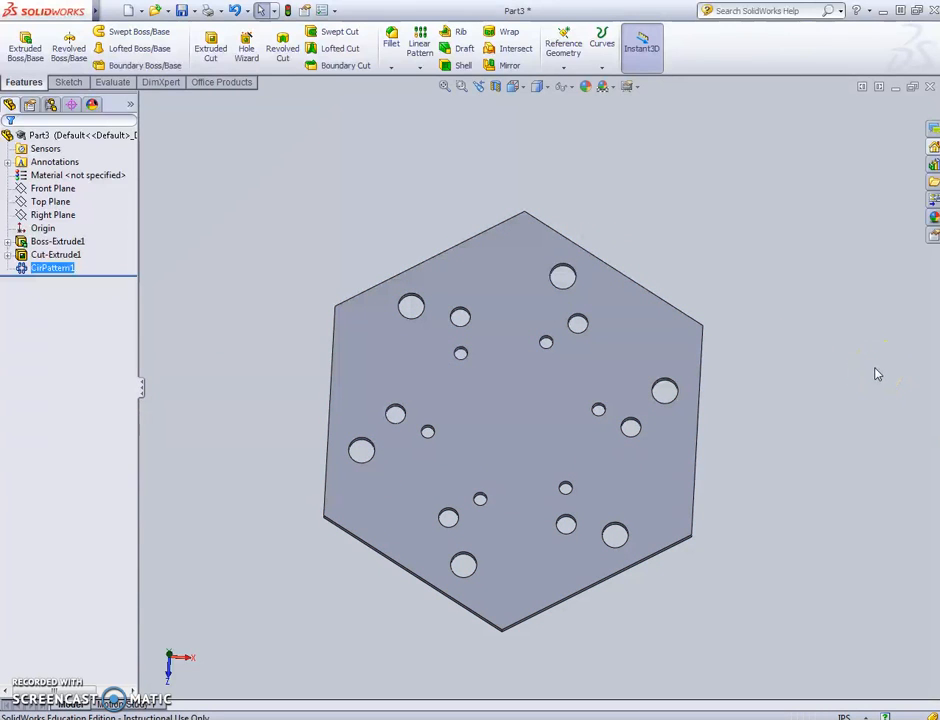
# Switch to the Top view and sketch a vertical centerline on the hexagon's face from its upper vertex to its lower vertex.
pyautogui.moveTo(799, 237); pyautogui.dragTo(797, 266, button='middle')
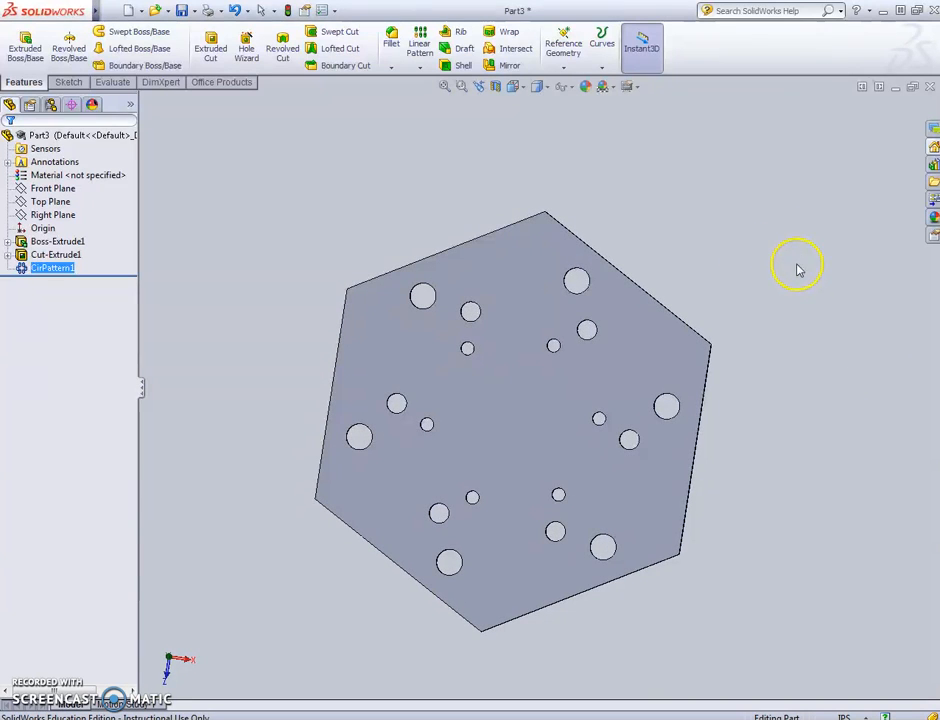
pyautogui.click(514, 88)
pyautogui.click(558, 278)
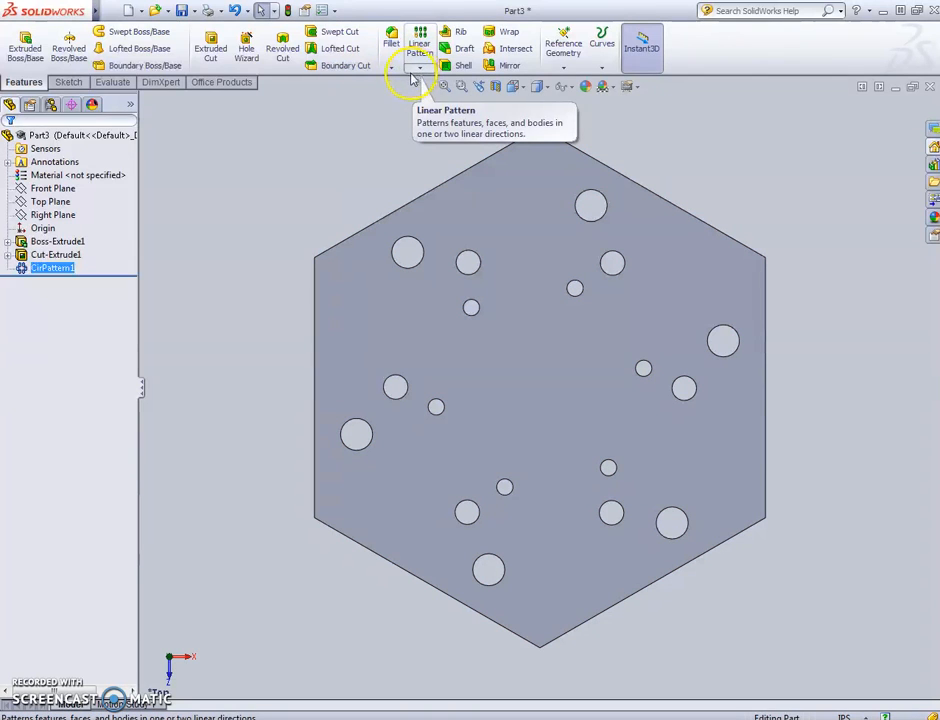
pyautogui.click(69, 82)
pyautogui.click(97, 32)
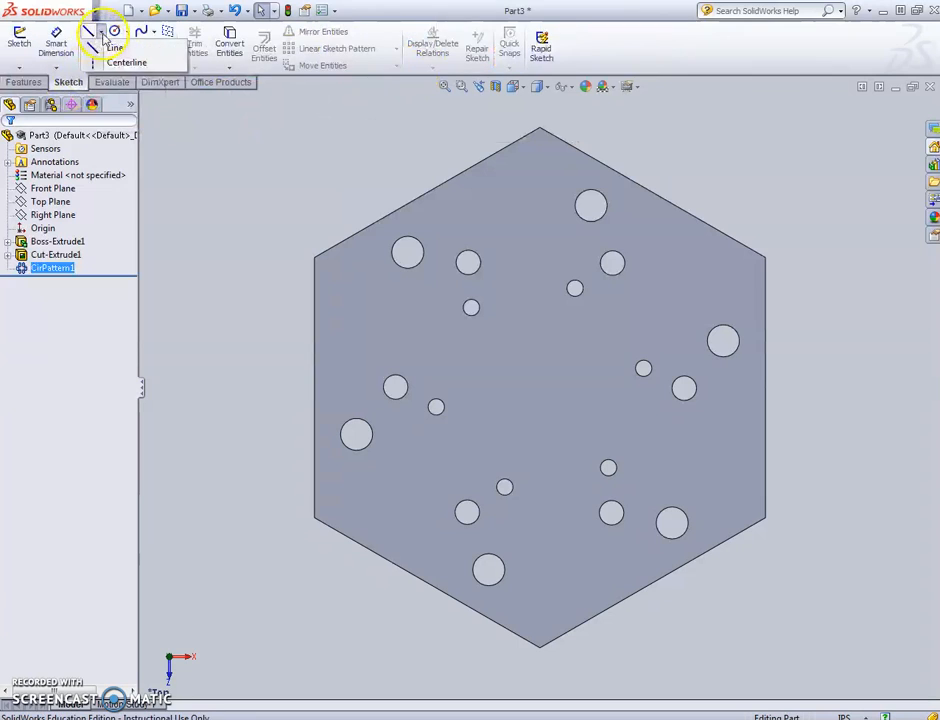
pyautogui.click(118, 63)
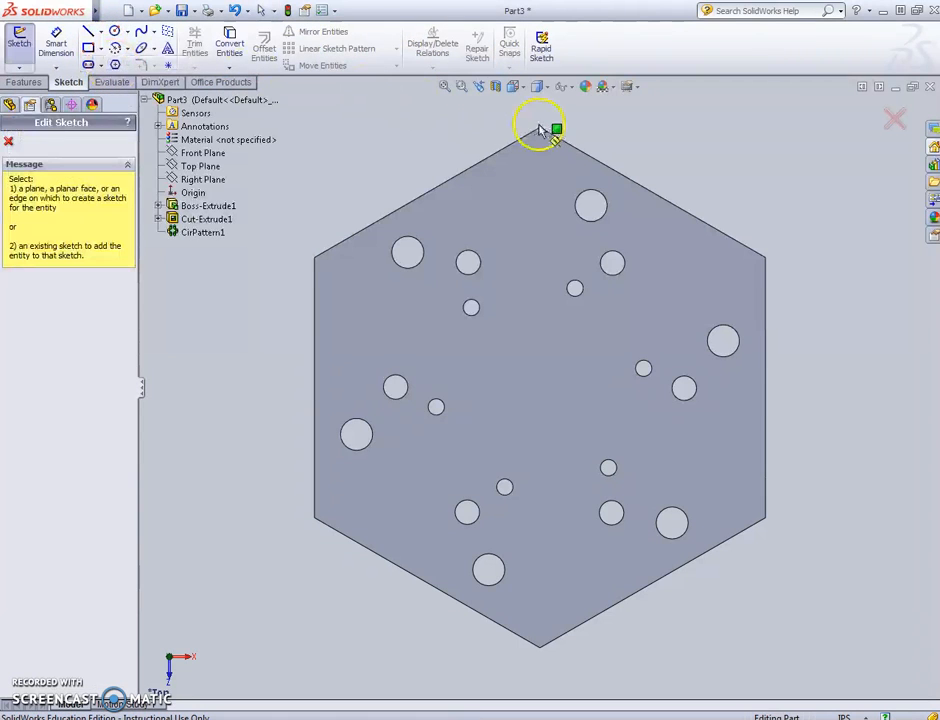
pyautogui.click(533, 175)
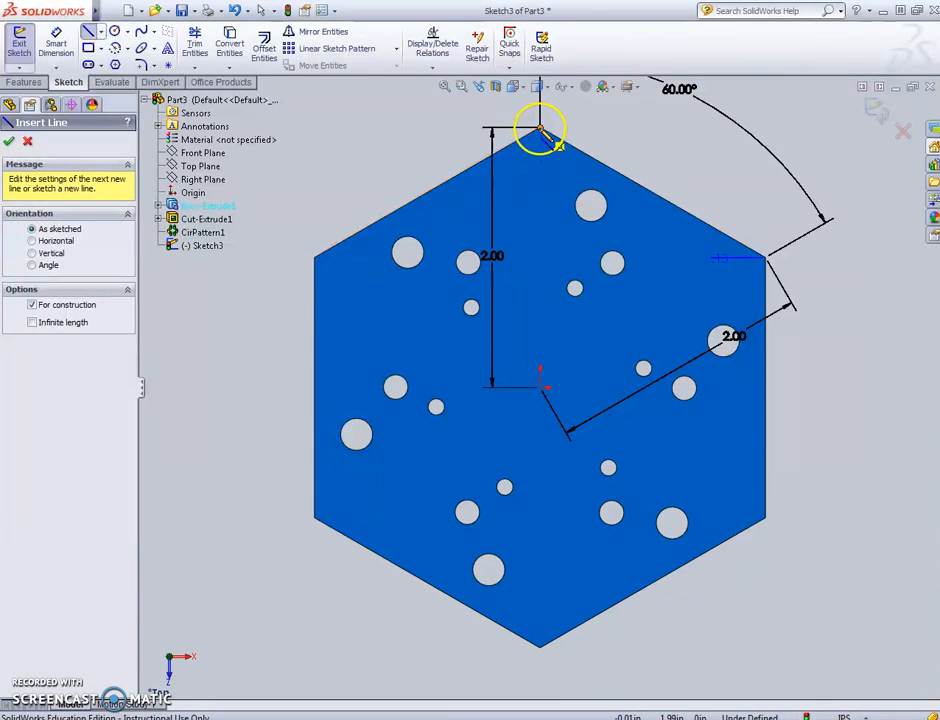
pyautogui.click(540, 130)
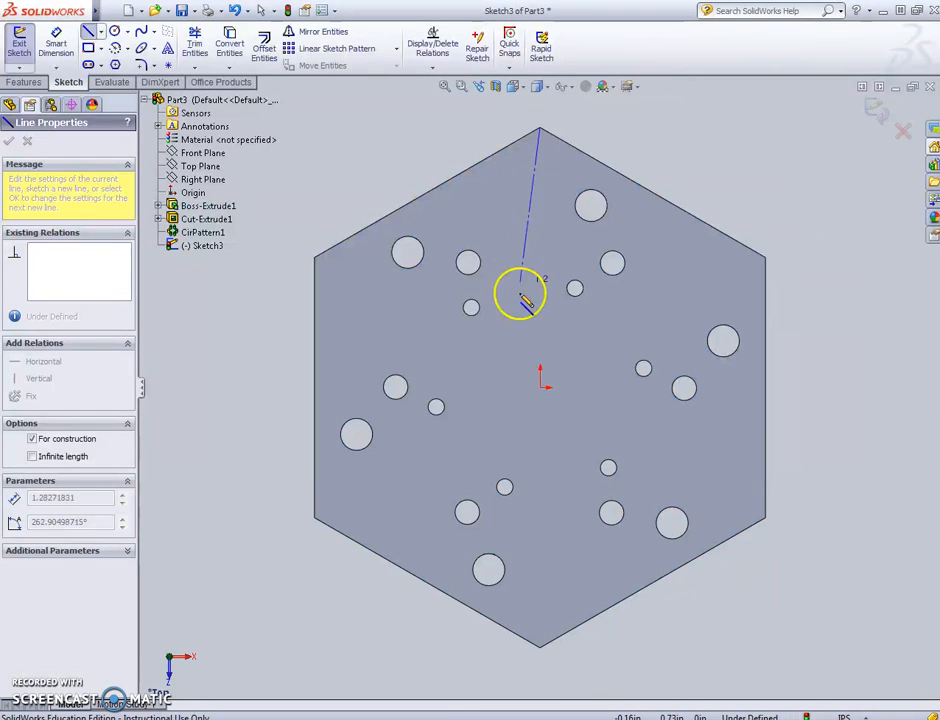
pyautogui.click(540, 648)
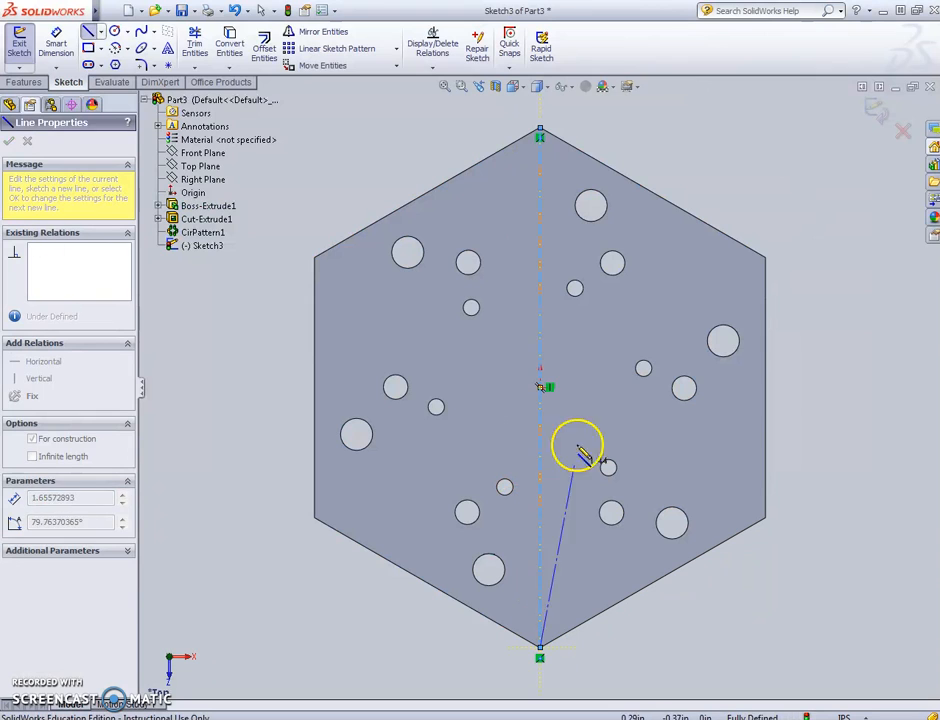
pyautogui.press('Escape')
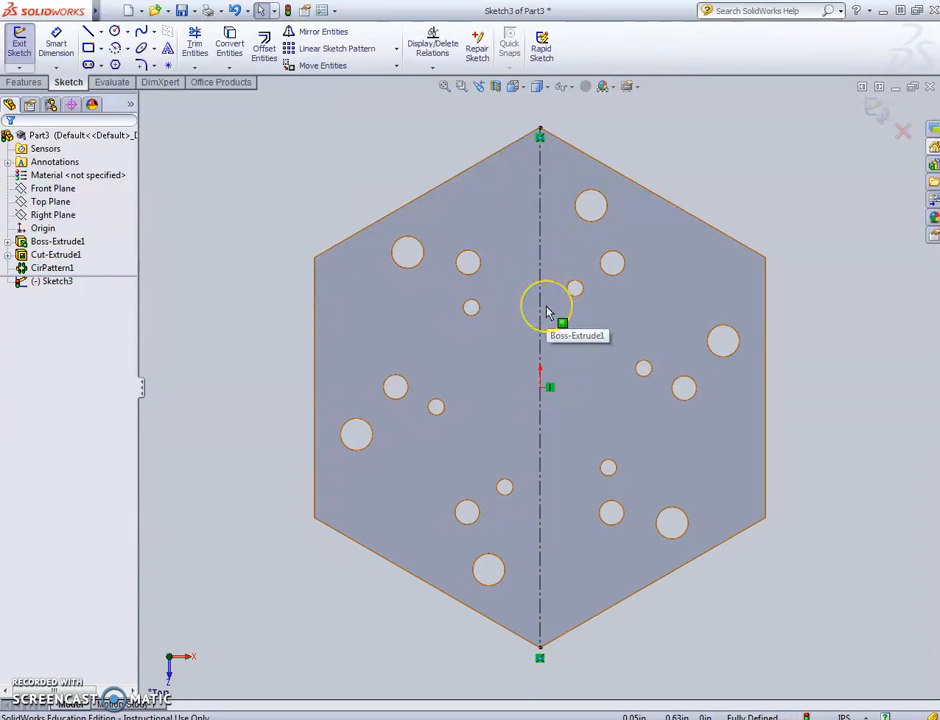
# Sketch a closed triangle against the upper part of the centerline, with sides of about 0.4, 0.26 and 0.58 in, the longest on the centerline.
pyautogui.click(88, 32)
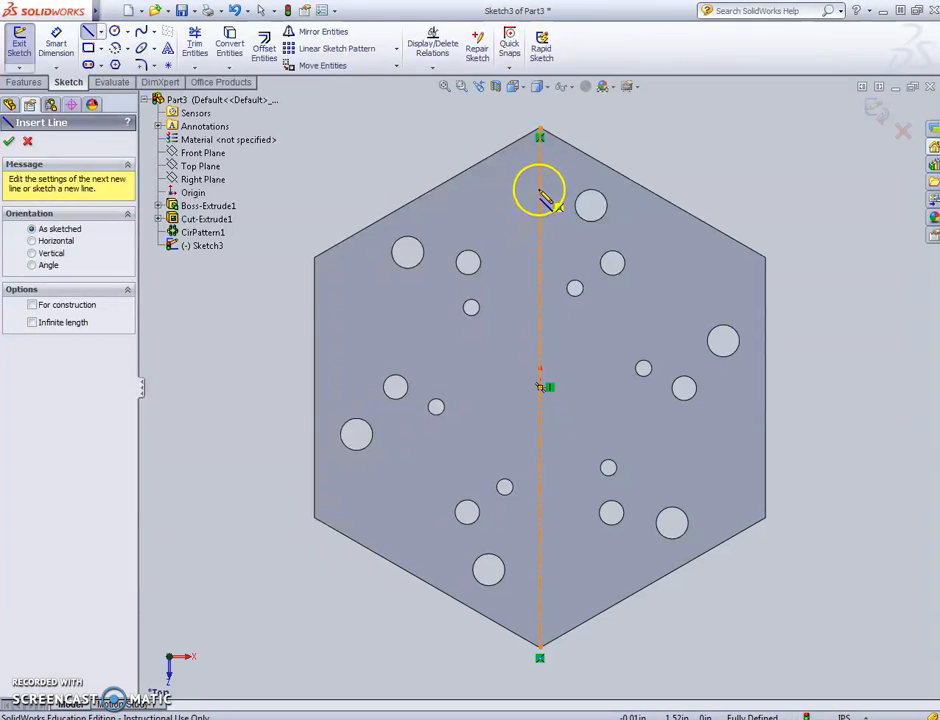
pyautogui.click(540, 193)
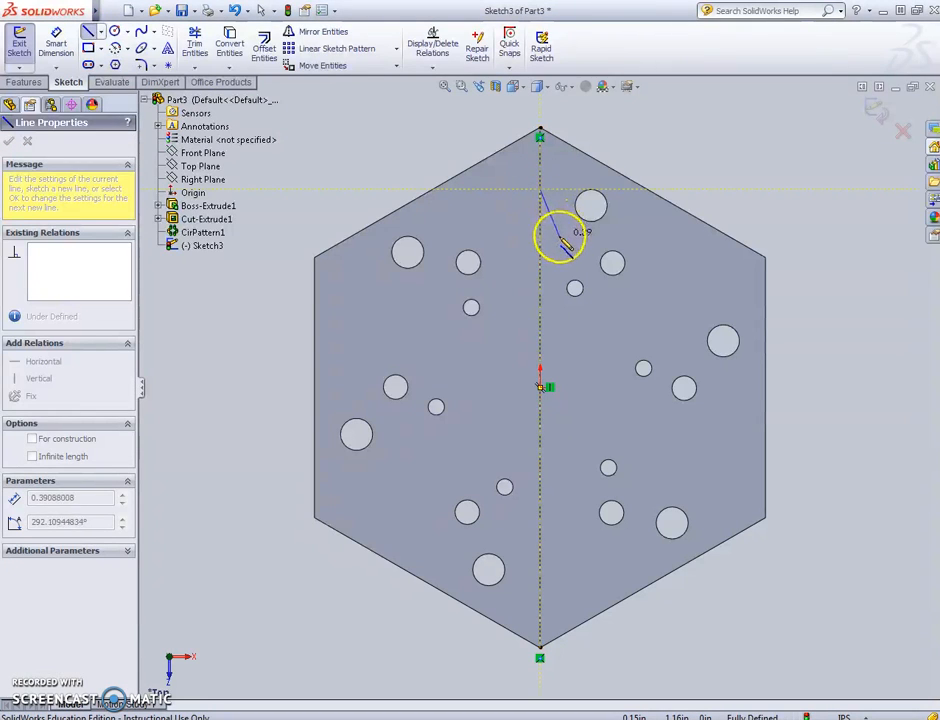
pyautogui.click(559, 237)
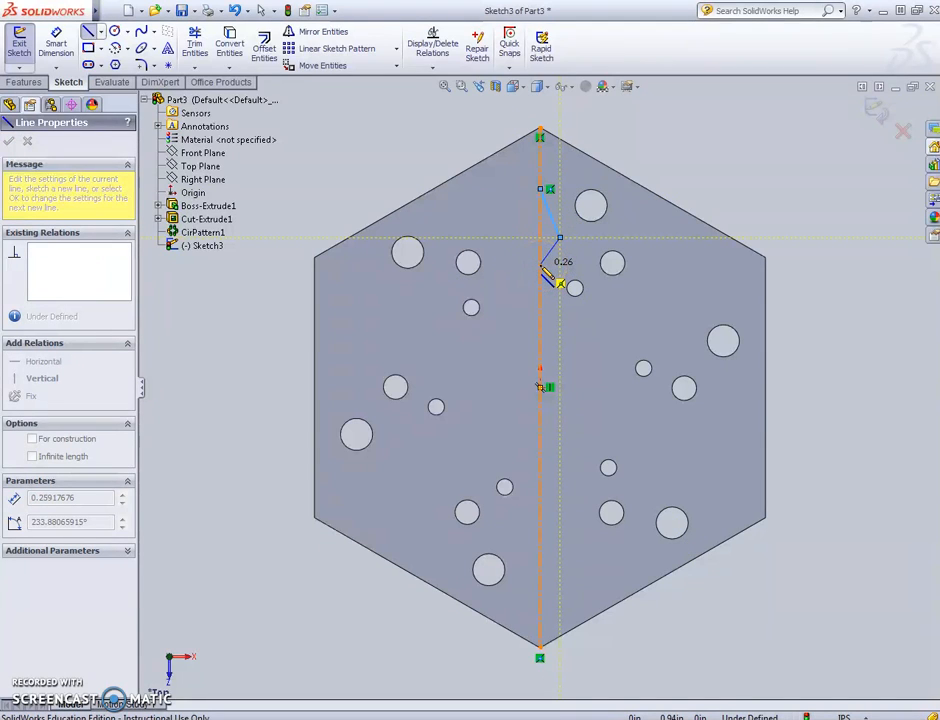
pyautogui.doubleClick(541, 267)
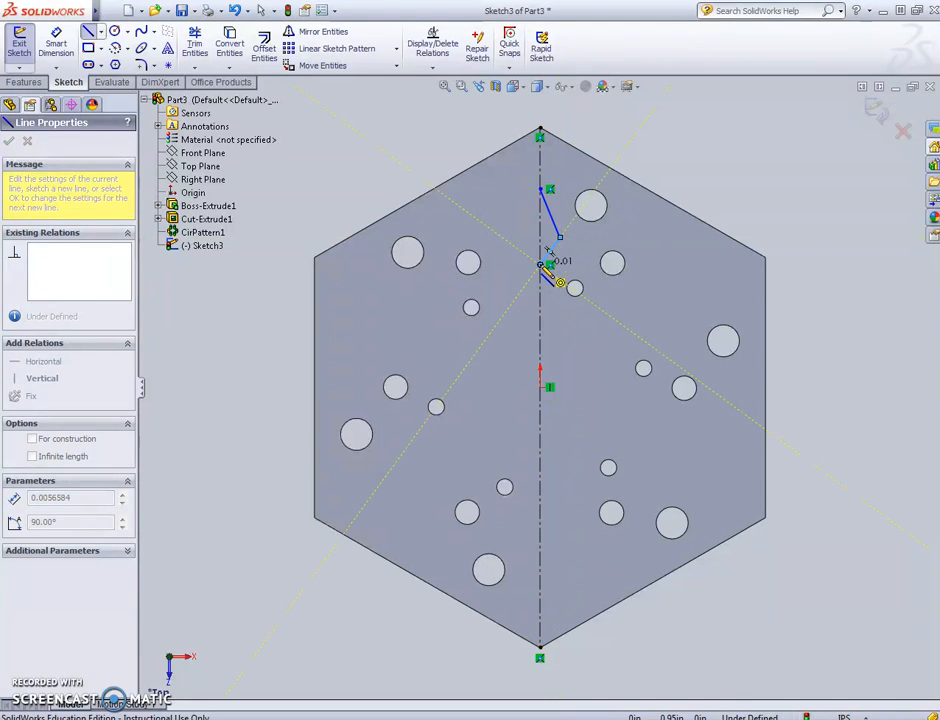
pyautogui.click(541, 189)
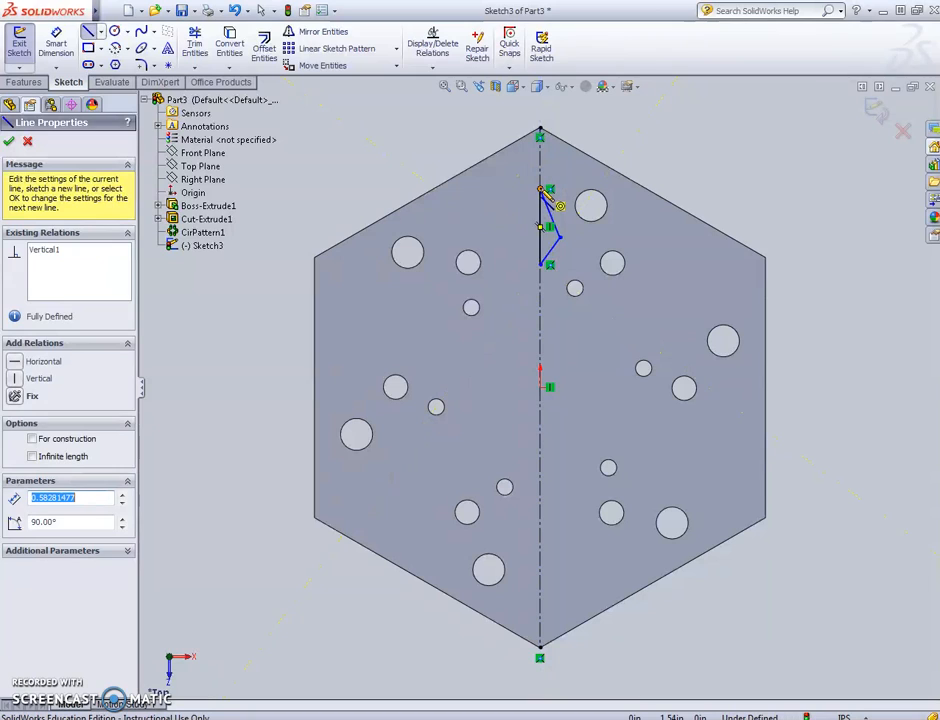
pyautogui.press('Escape')
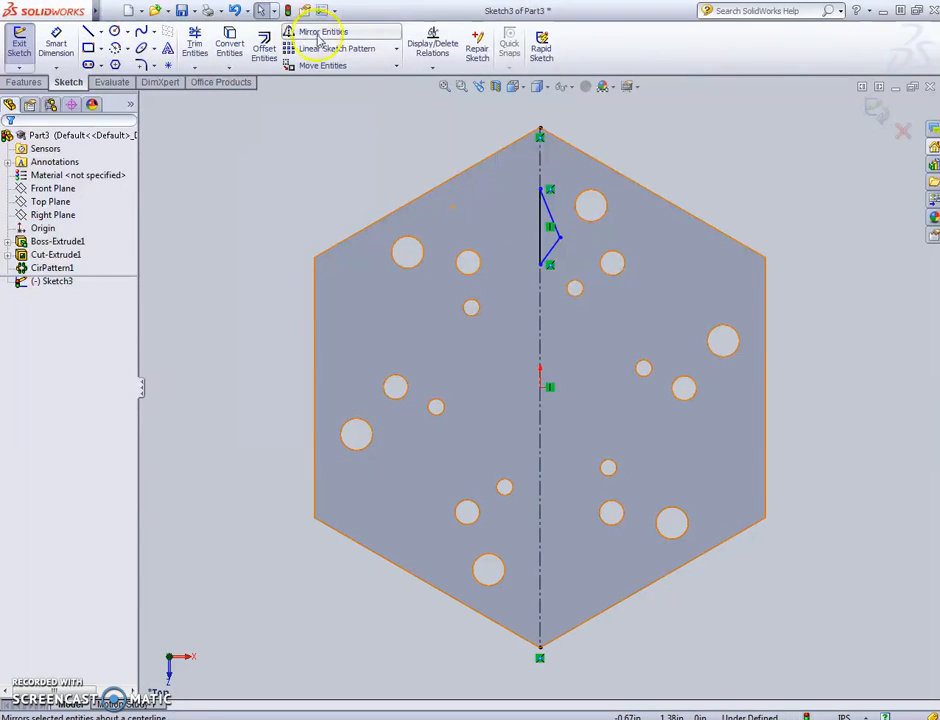
# Mirror the triangle's two slanted lines about the vertical centerline to form a kite shape.
pyautogui.click(318, 40)
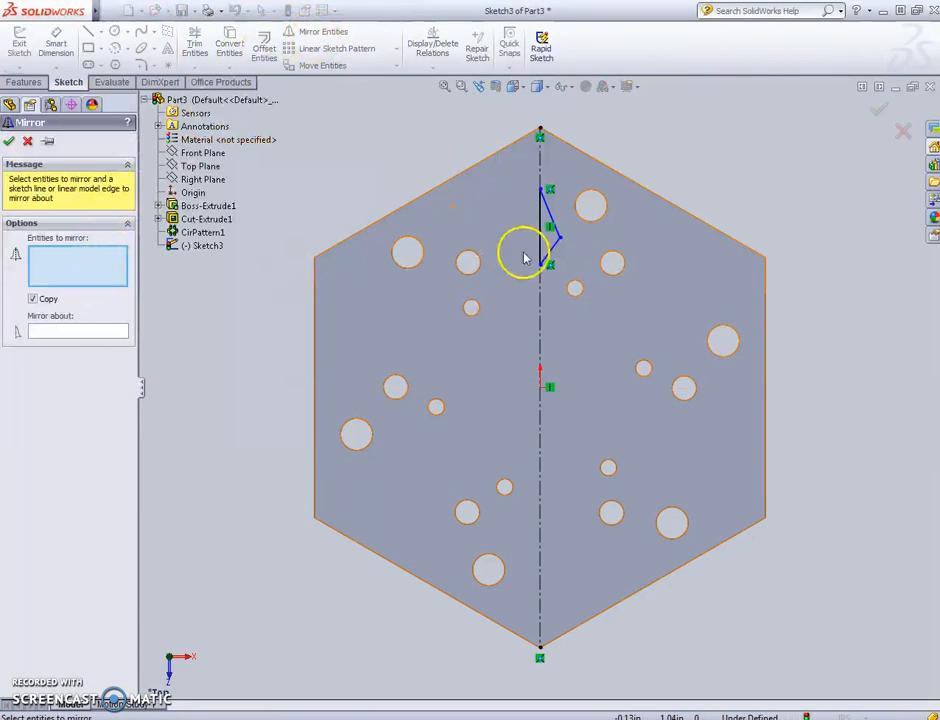
pyautogui.click(549, 220)
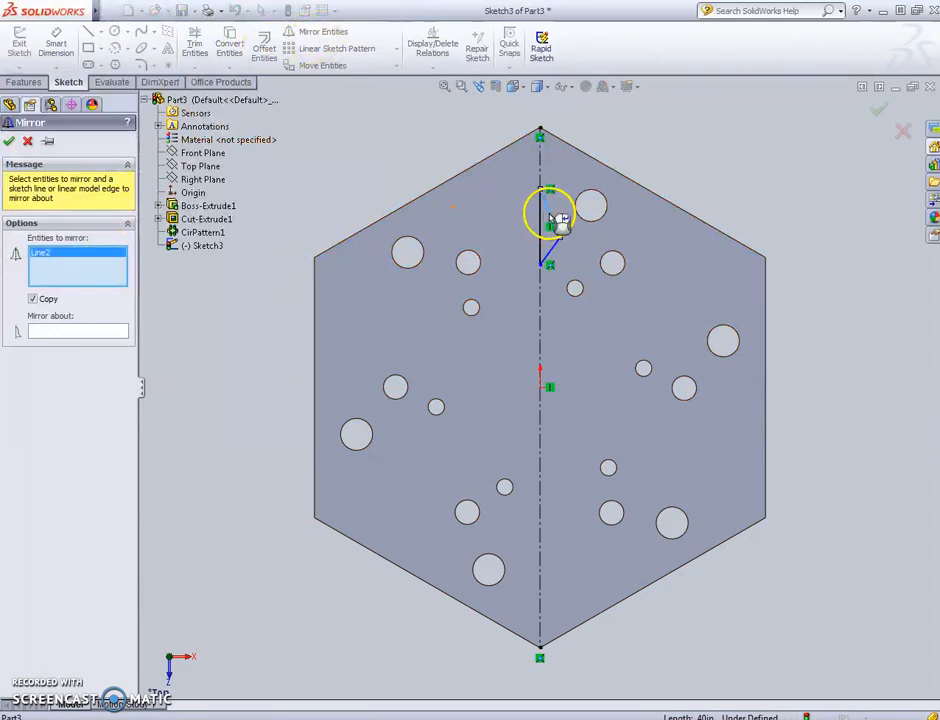
pyautogui.click(552, 251)
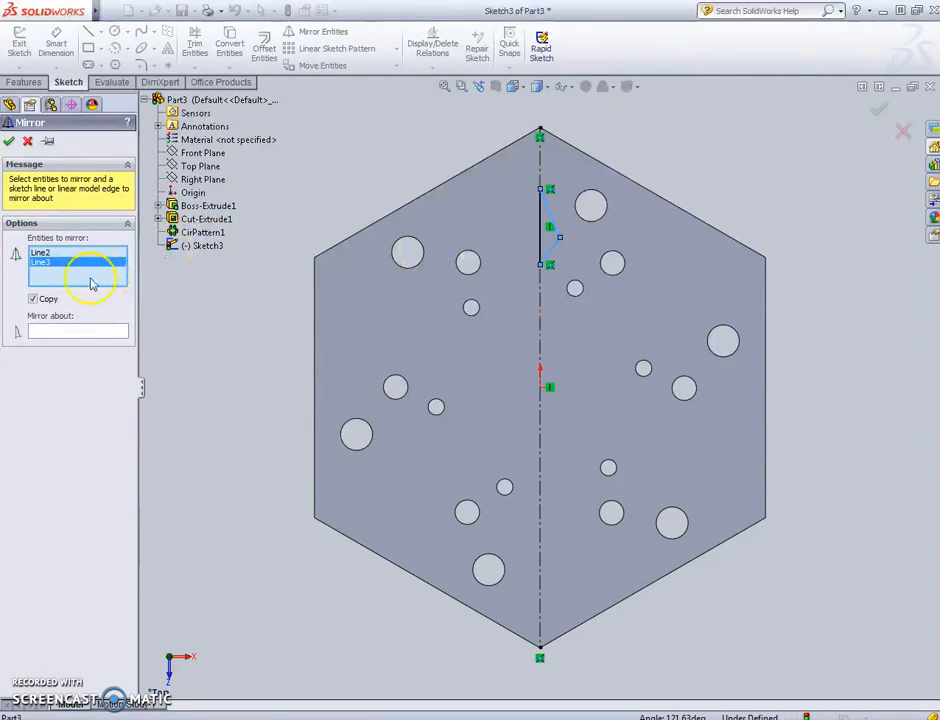
pyautogui.click(59, 333)
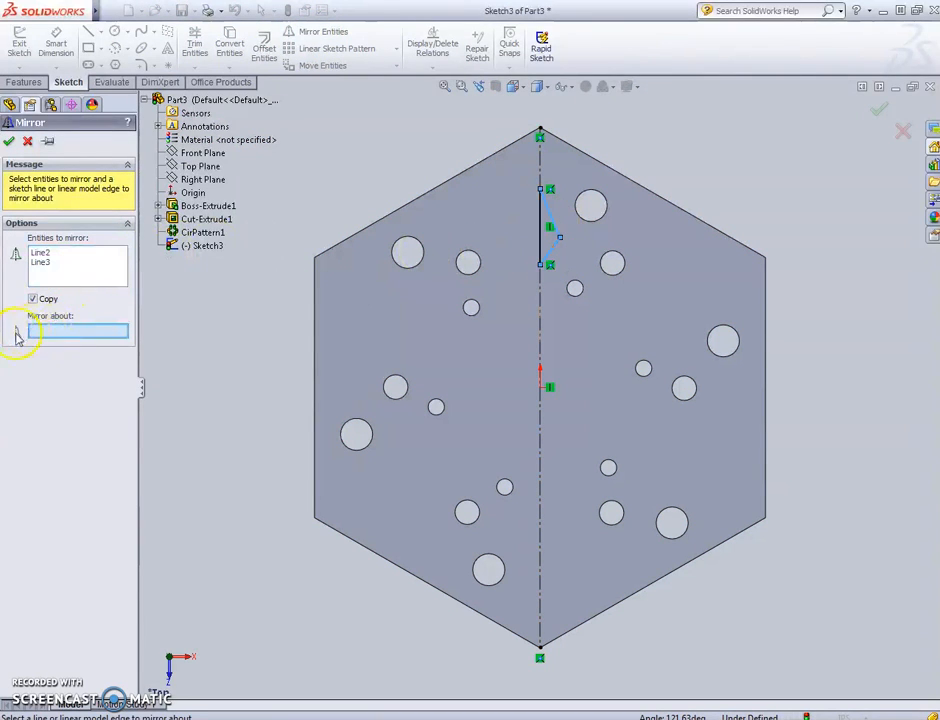
pyautogui.click(541, 287)
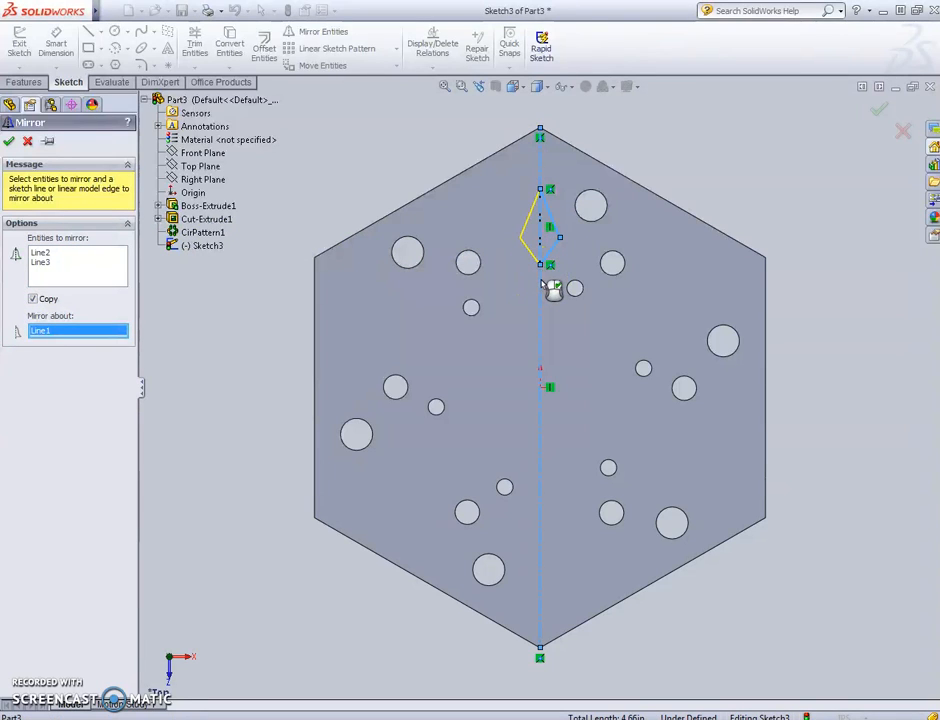
pyautogui.click(9, 142)
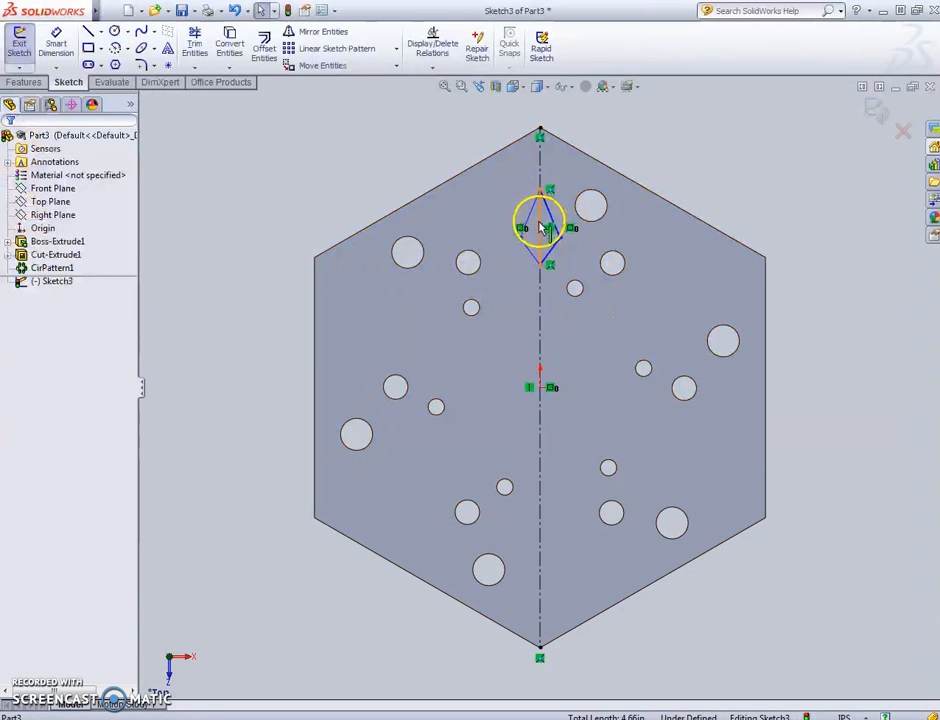
# Exit the kite sketch and cut both of its halves as a blind extrusion 0.125 in deep.
pyautogui.click(112, 137)
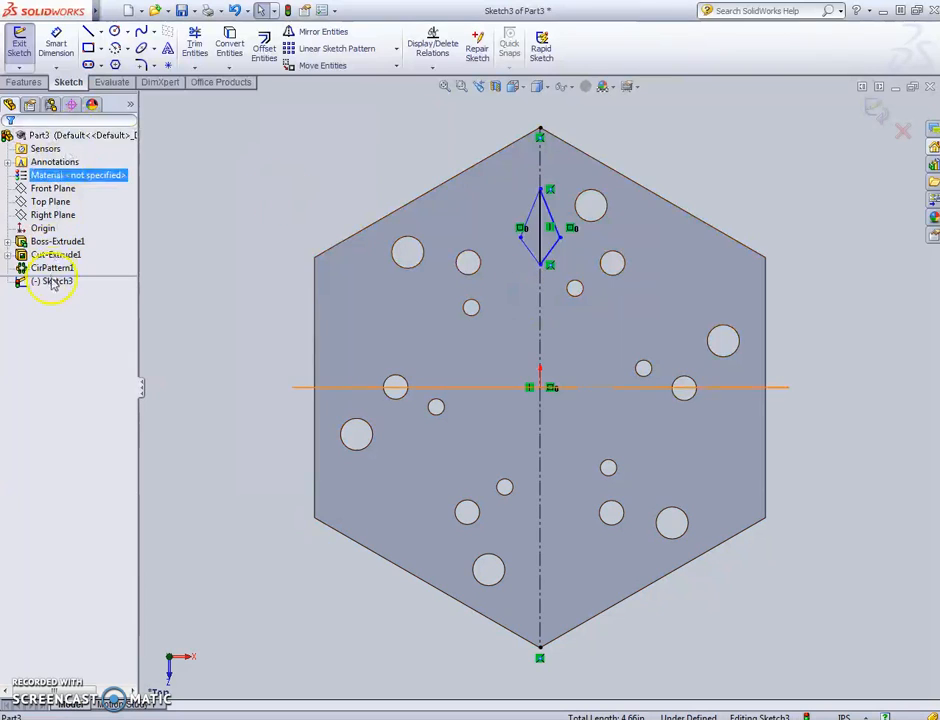
pyautogui.click(22, 44)
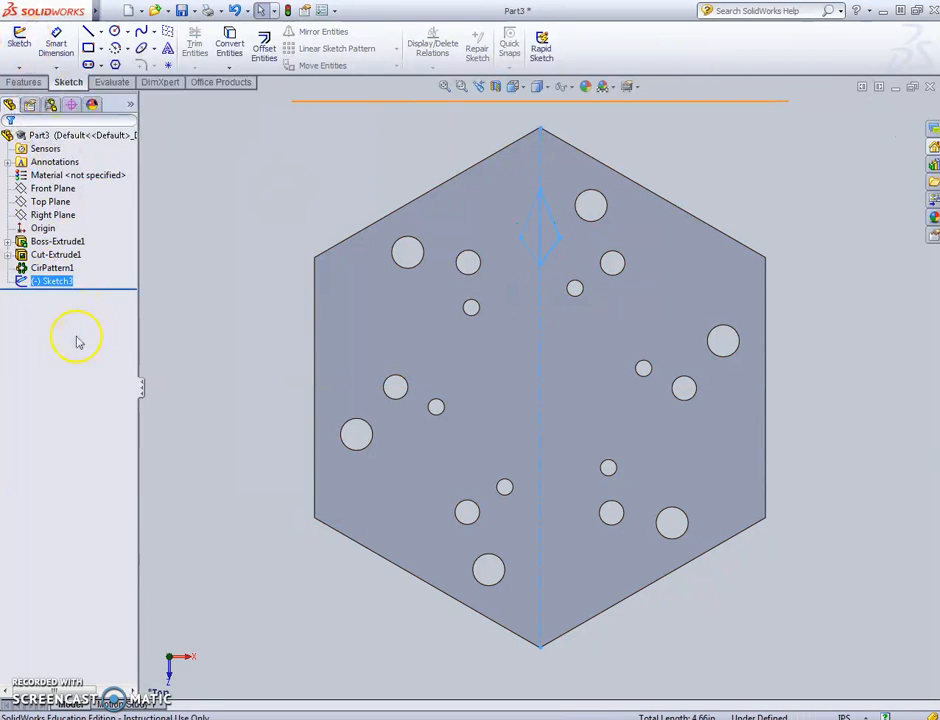
pyautogui.click(20, 283)
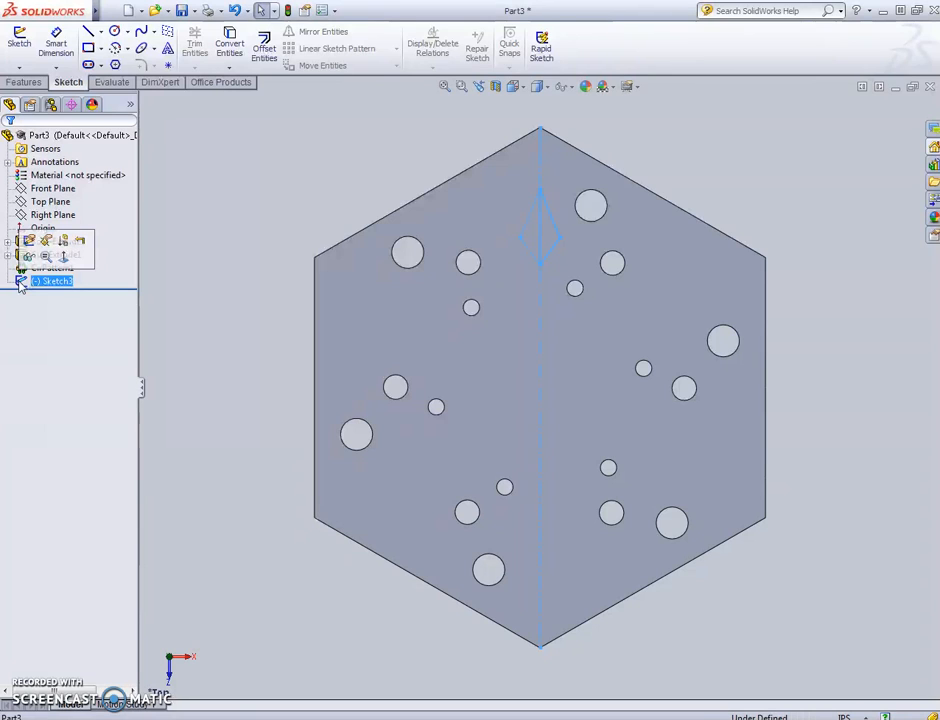
pyautogui.click(16, 84)
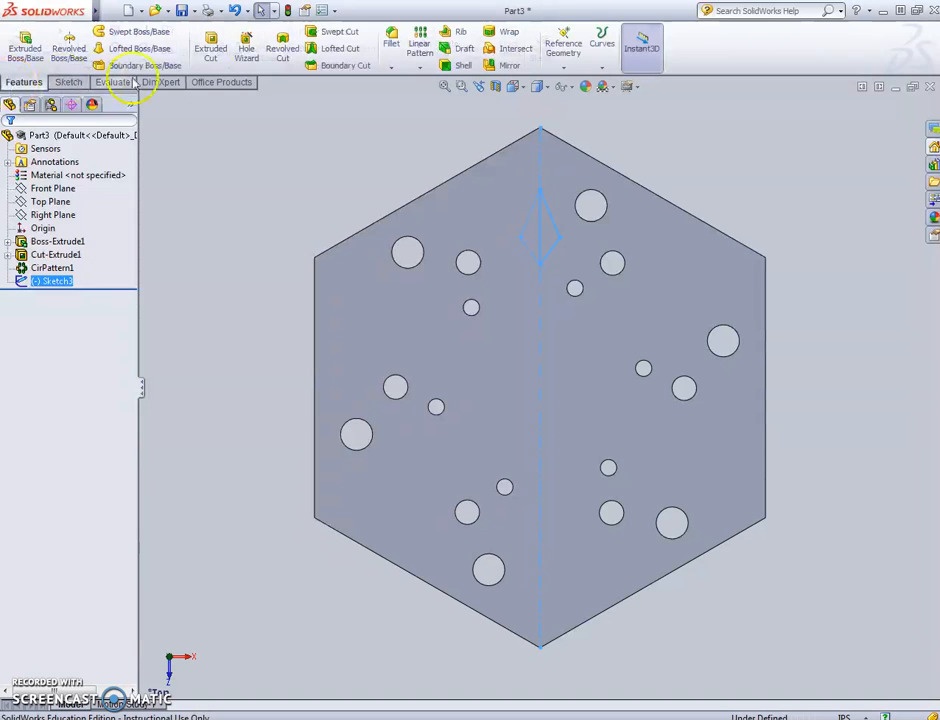
pyautogui.click(212, 50)
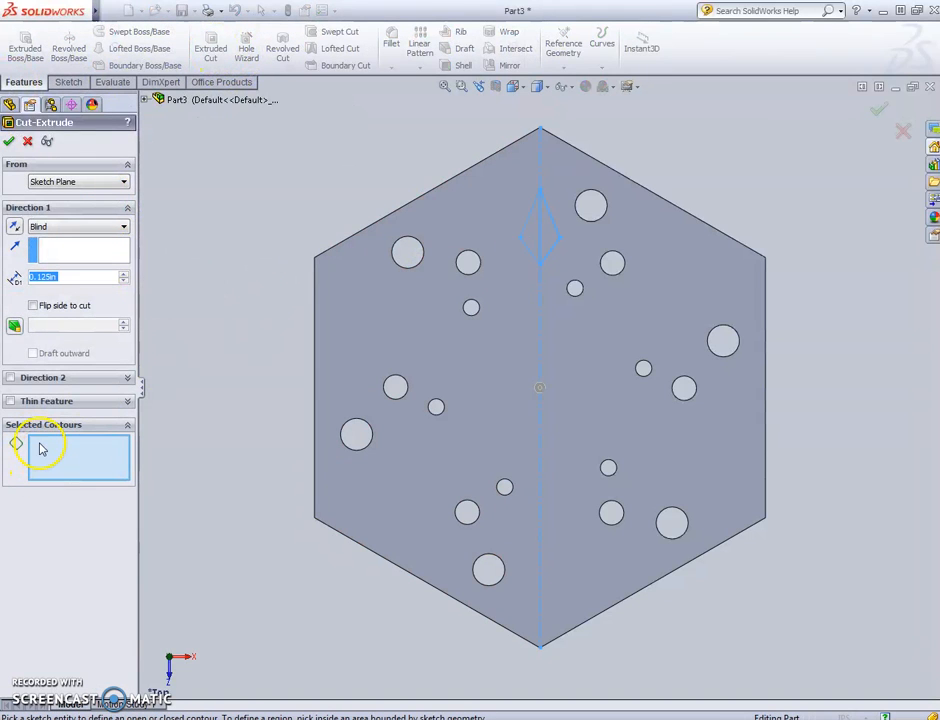
pyautogui.click(535, 233)
pyautogui.click(546, 234)
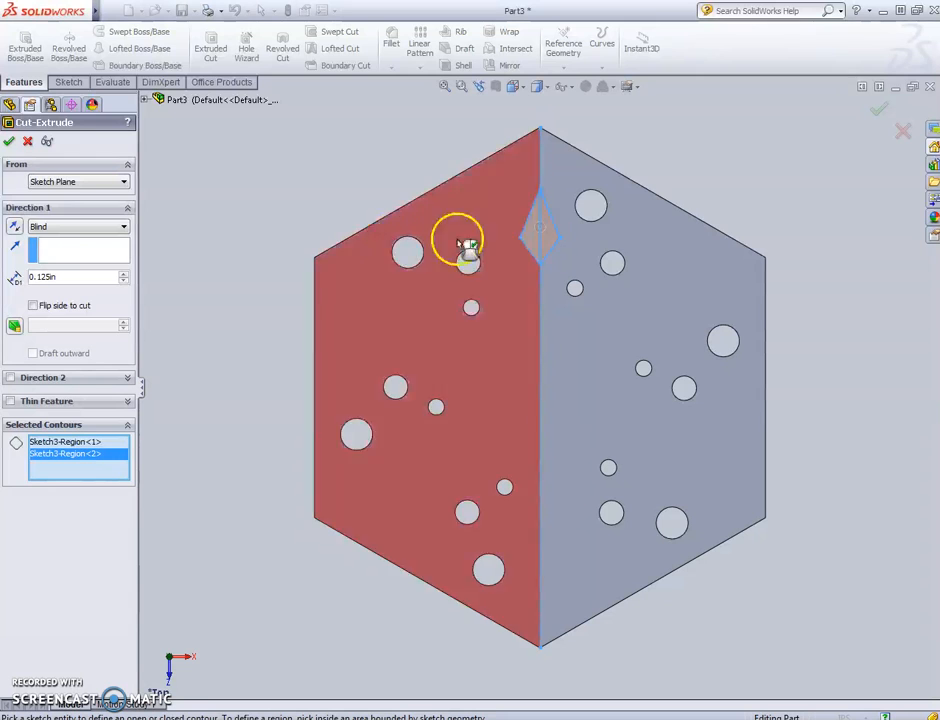
pyautogui.click(11, 143)
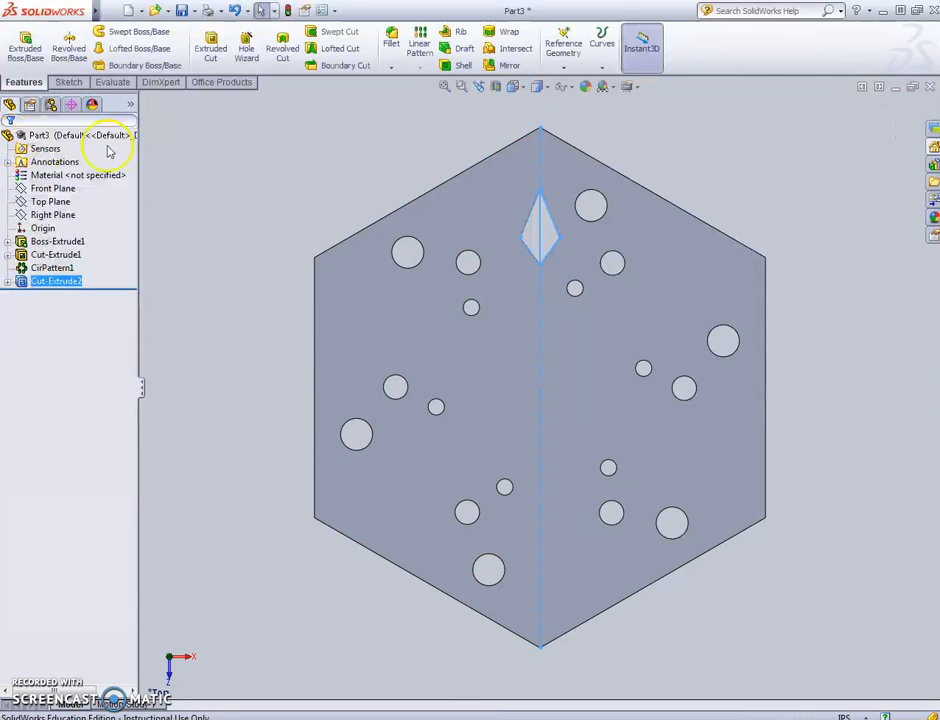
pyautogui.click(907, 319)
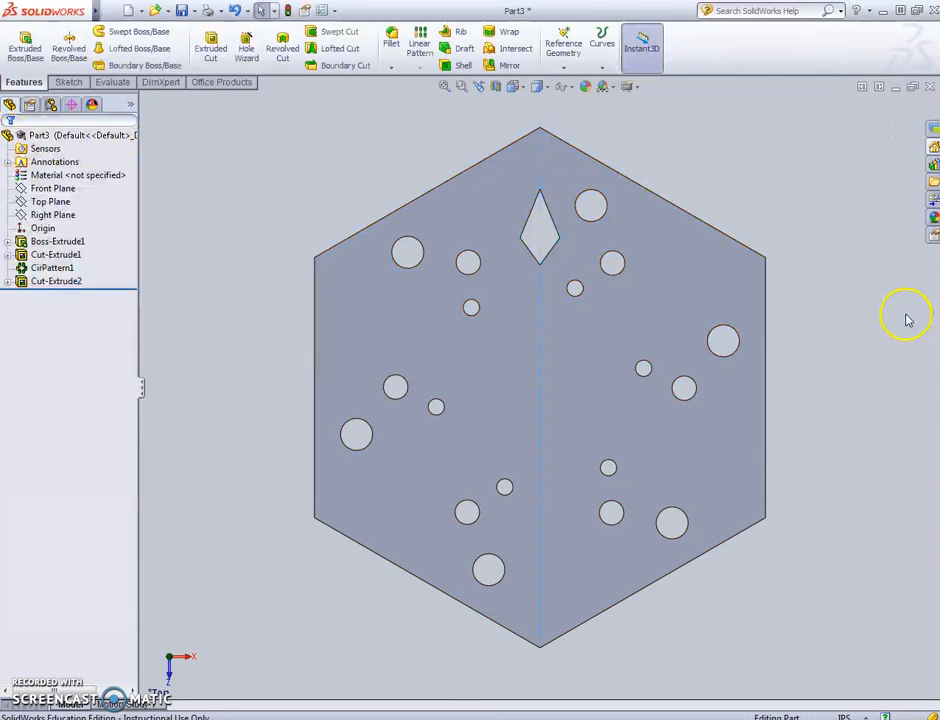
pyautogui.click(42, 283)
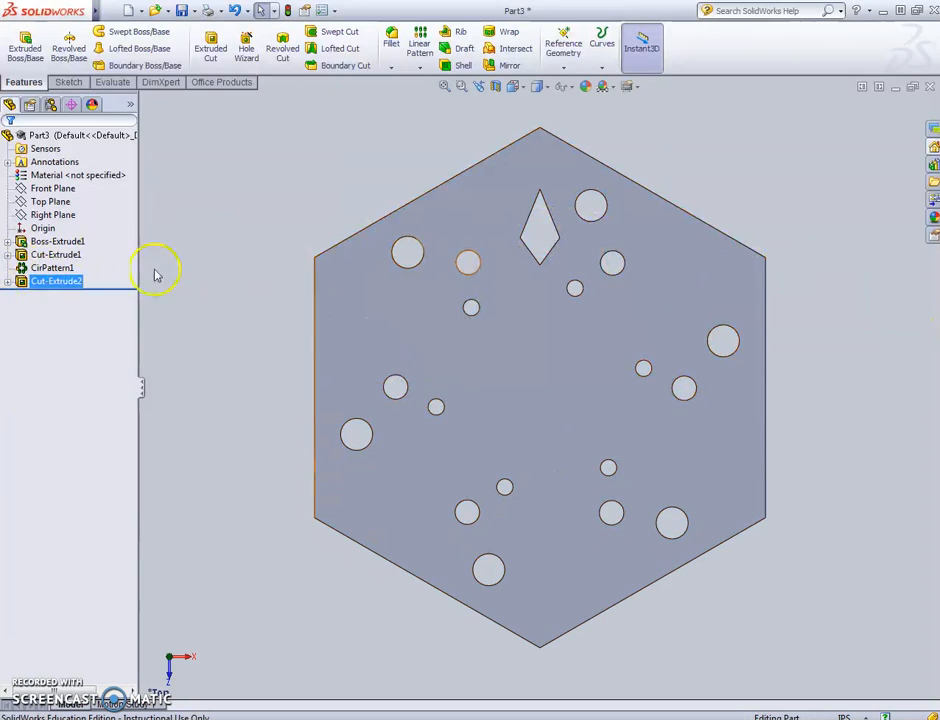
pyautogui.click(48, 281)
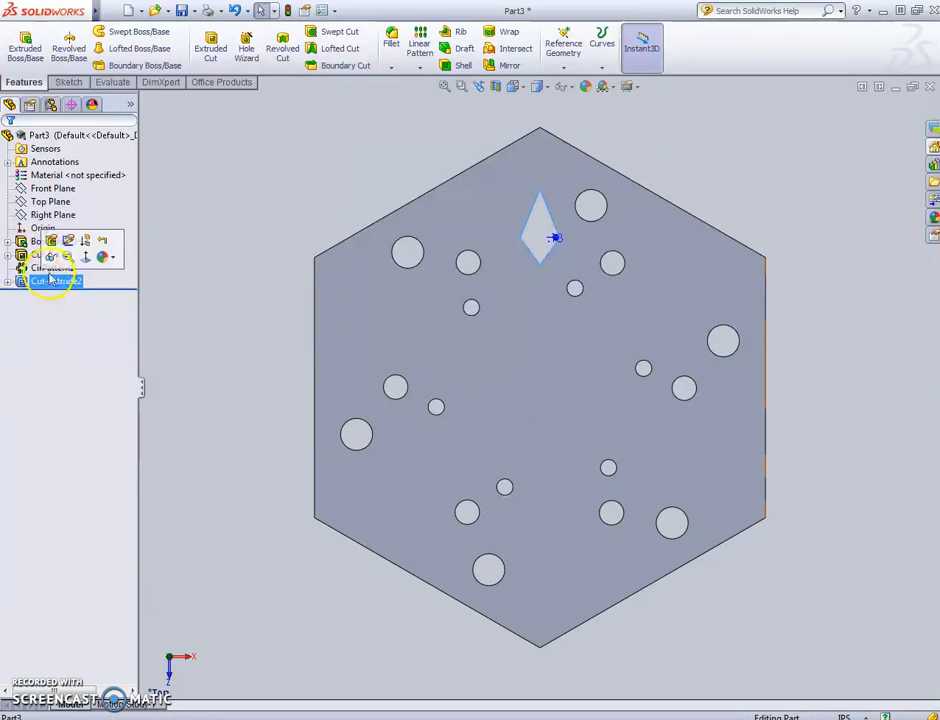
pyautogui.click(420, 70)
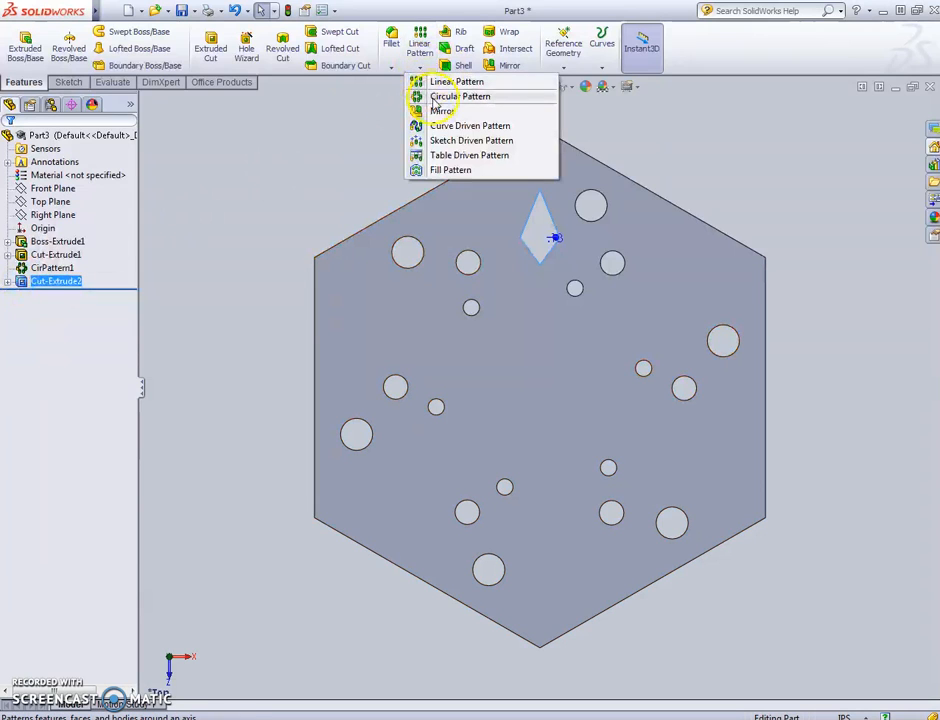
pyautogui.click(446, 97)
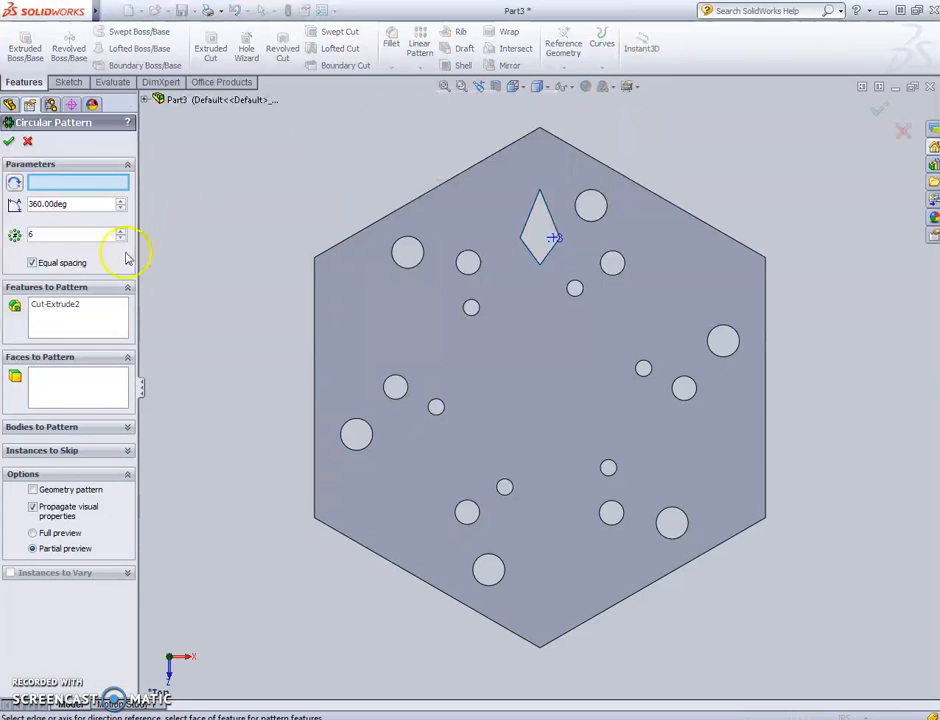
pyautogui.click(69, 309)
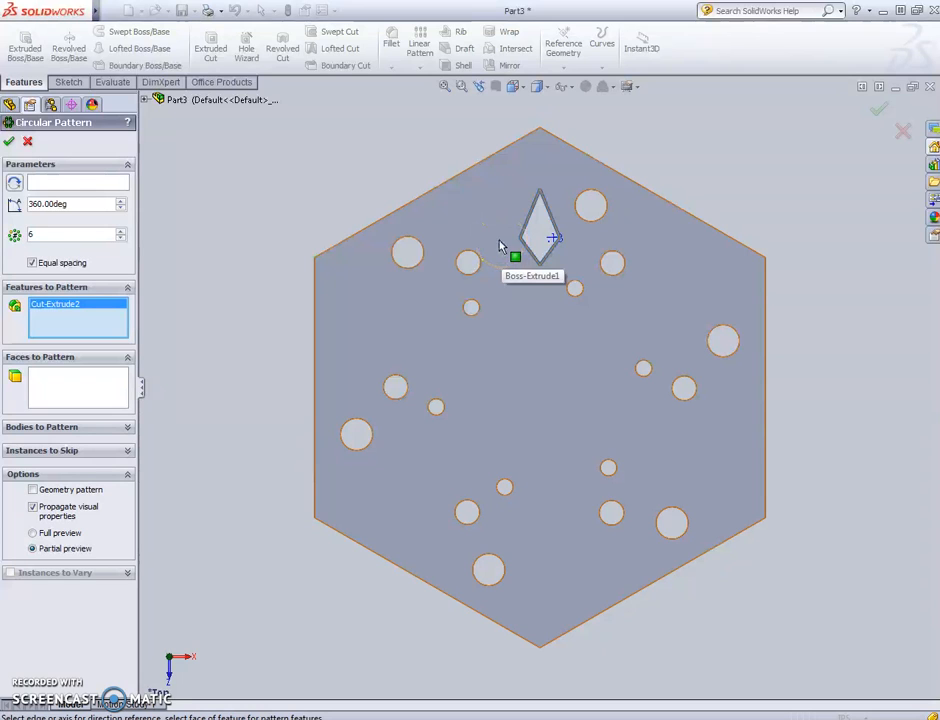
pyautogui.click(50, 184)
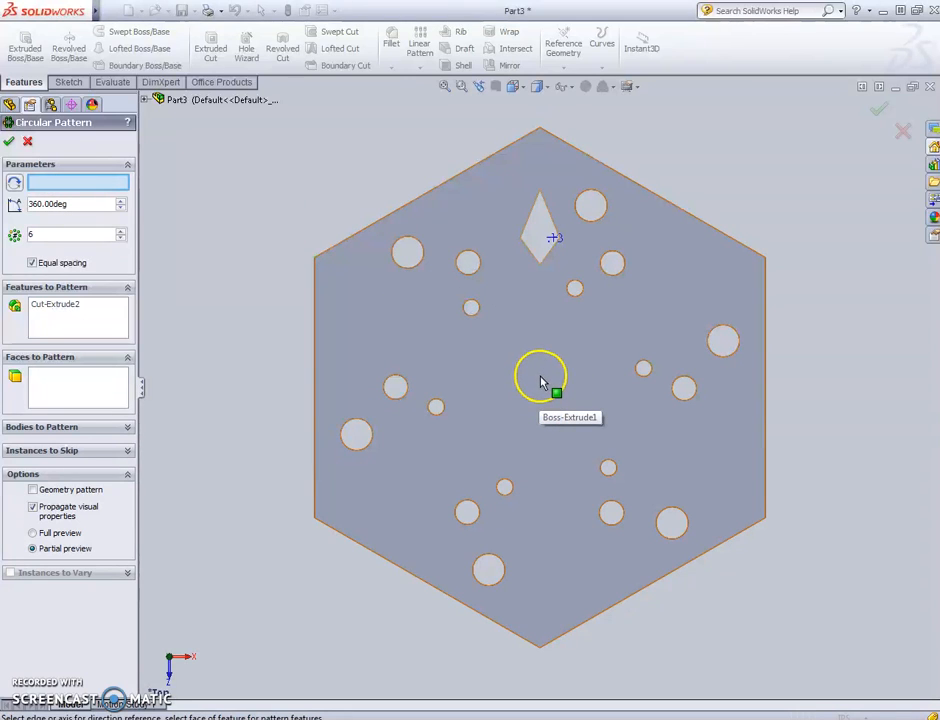
pyautogui.click(28, 142)
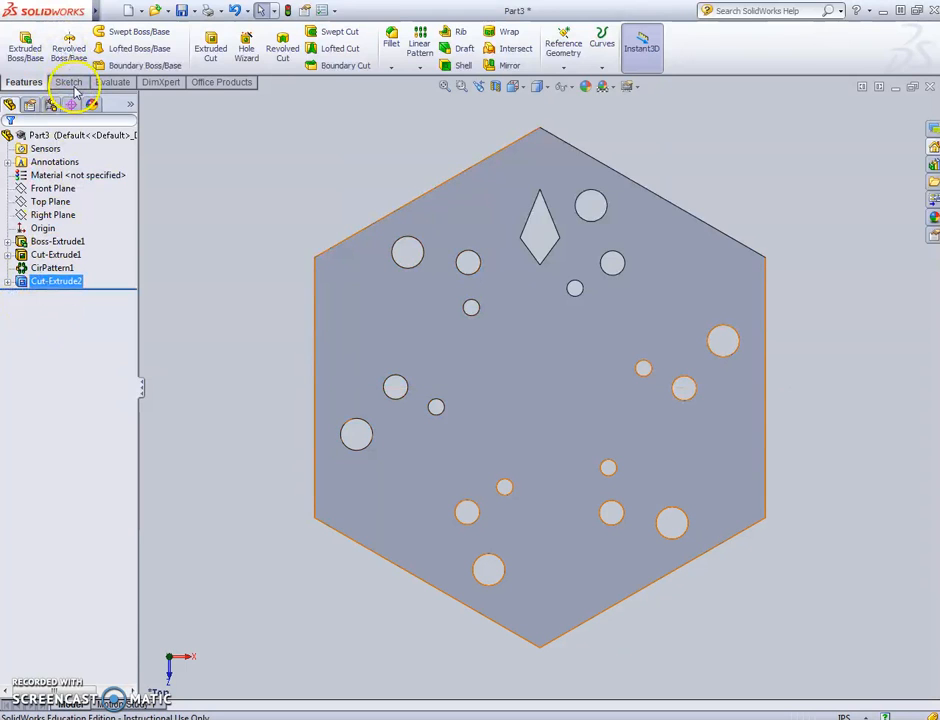
# Cut a circle of about 0.26 in radius, centered on the origin of the hexagon's face, as a blind extrusion 0.125 in deep.
pyautogui.click(69, 83)
pyautogui.click(28, 84)
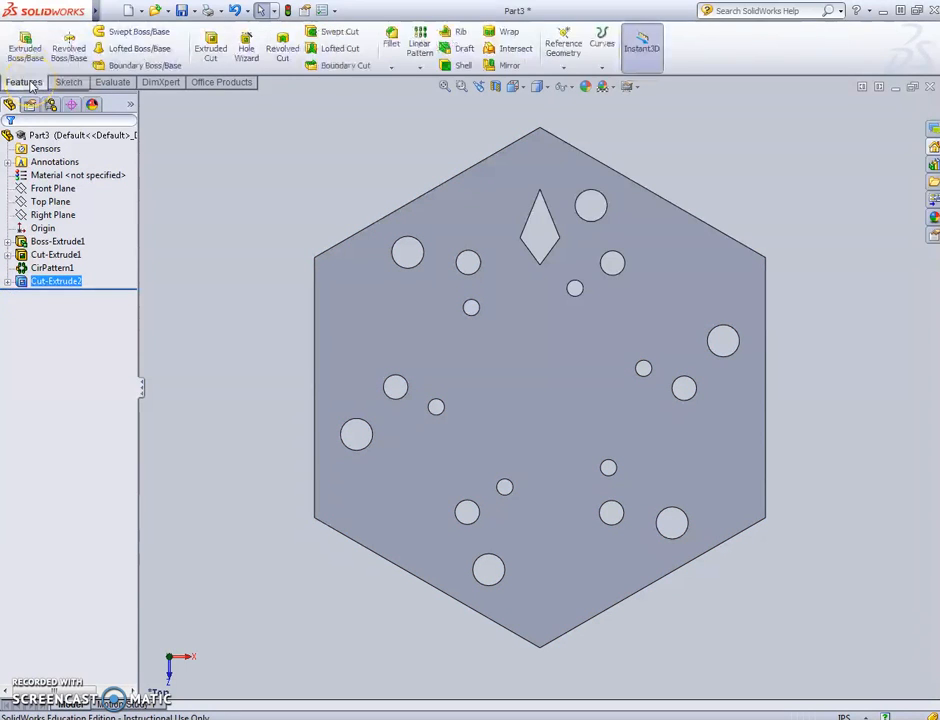
pyautogui.click(216, 51)
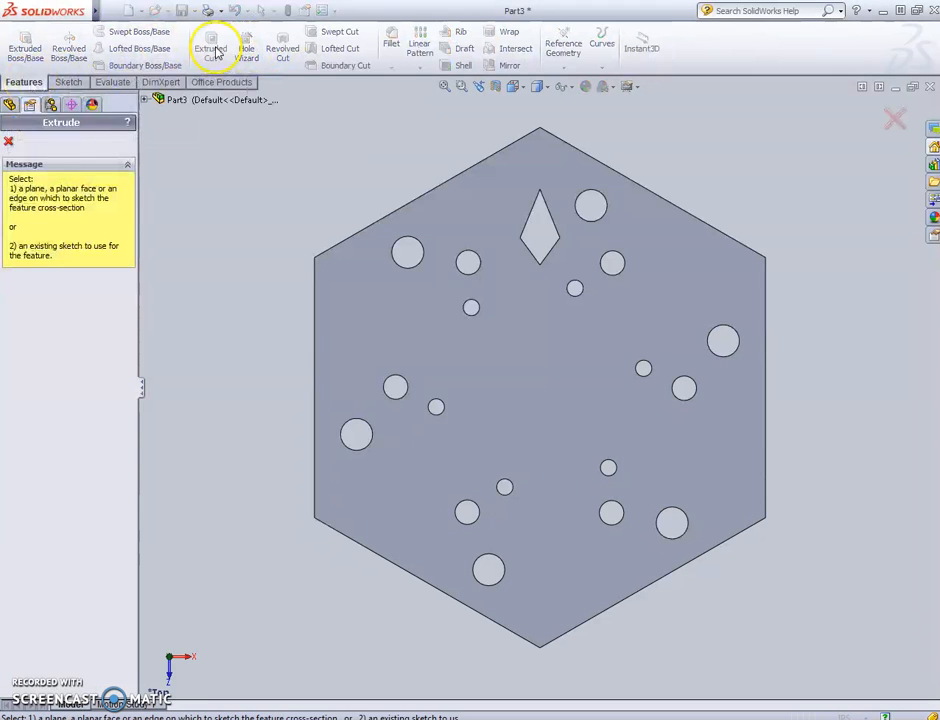
pyautogui.click(520, 357)
pyautogui.click(115, 31)
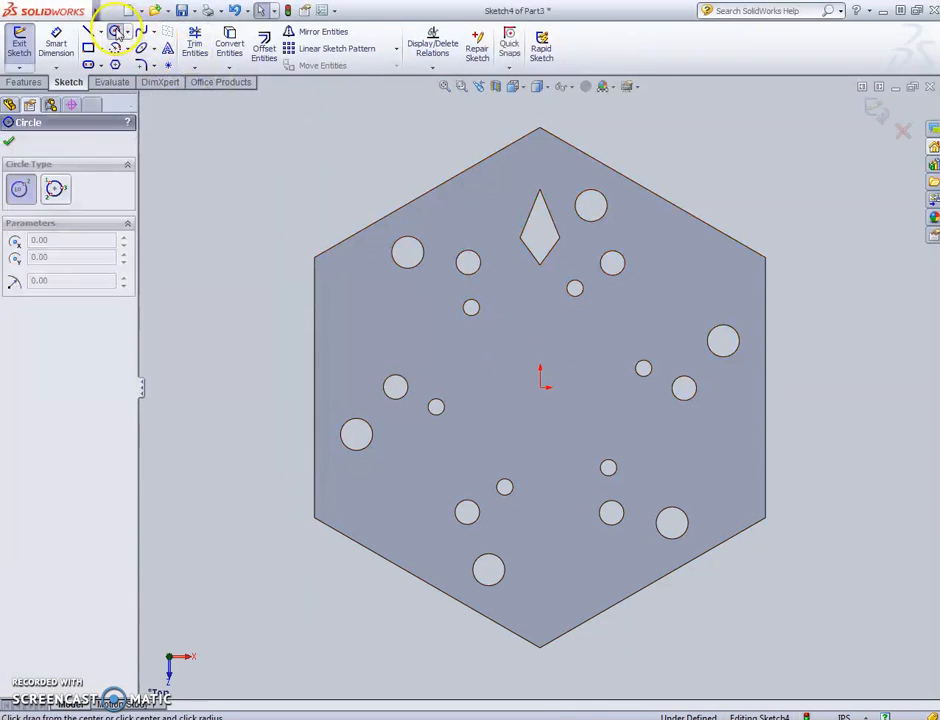
pyautogui.click(540, 388)
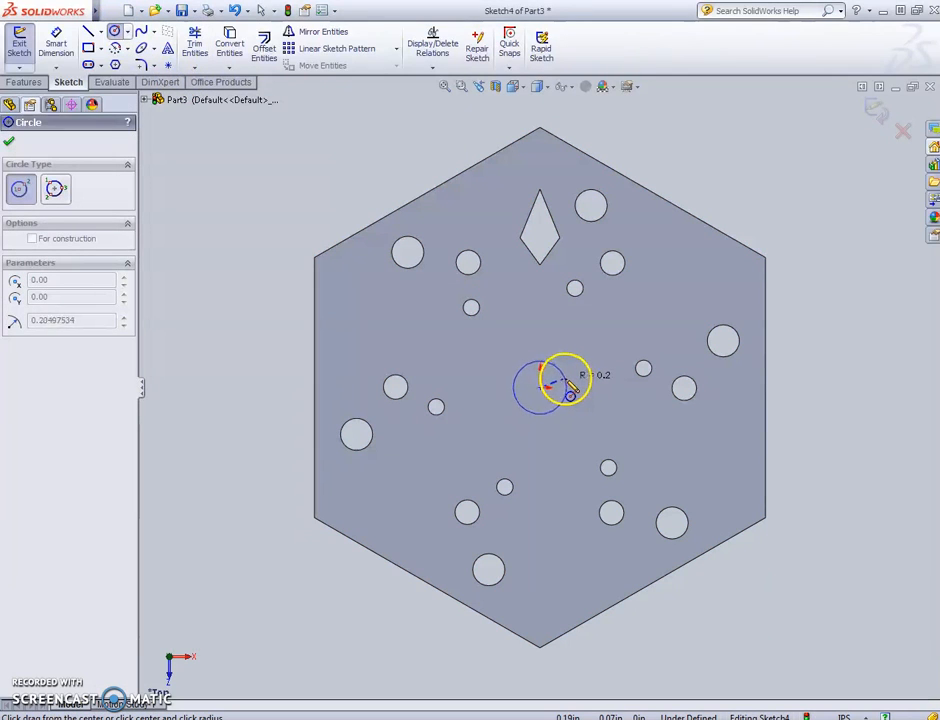
pyautogui.click(570, 391)
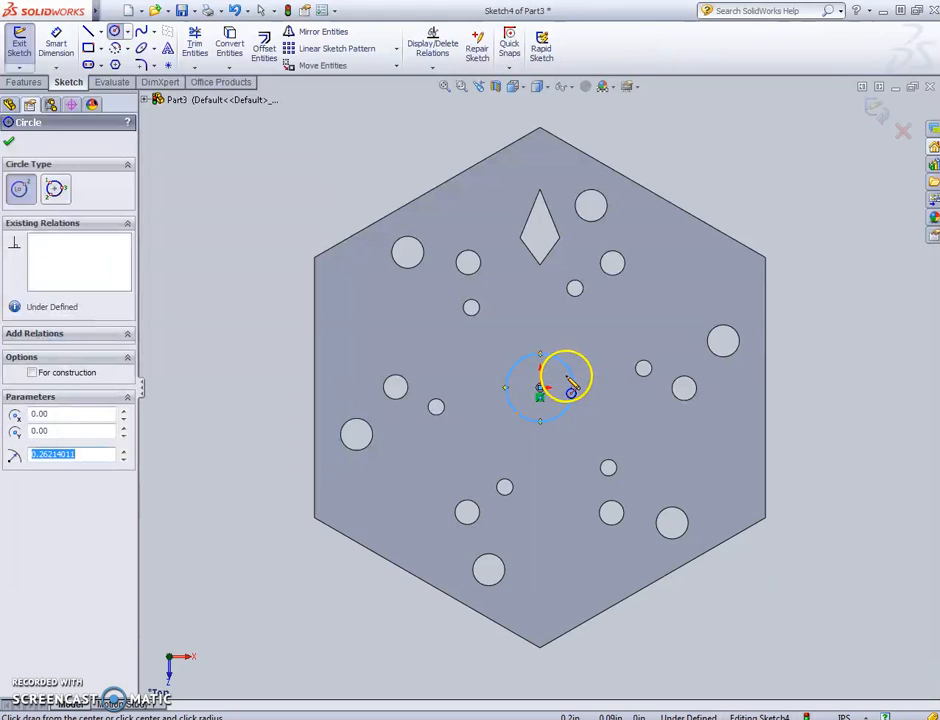
pyautogui.press('Escape')
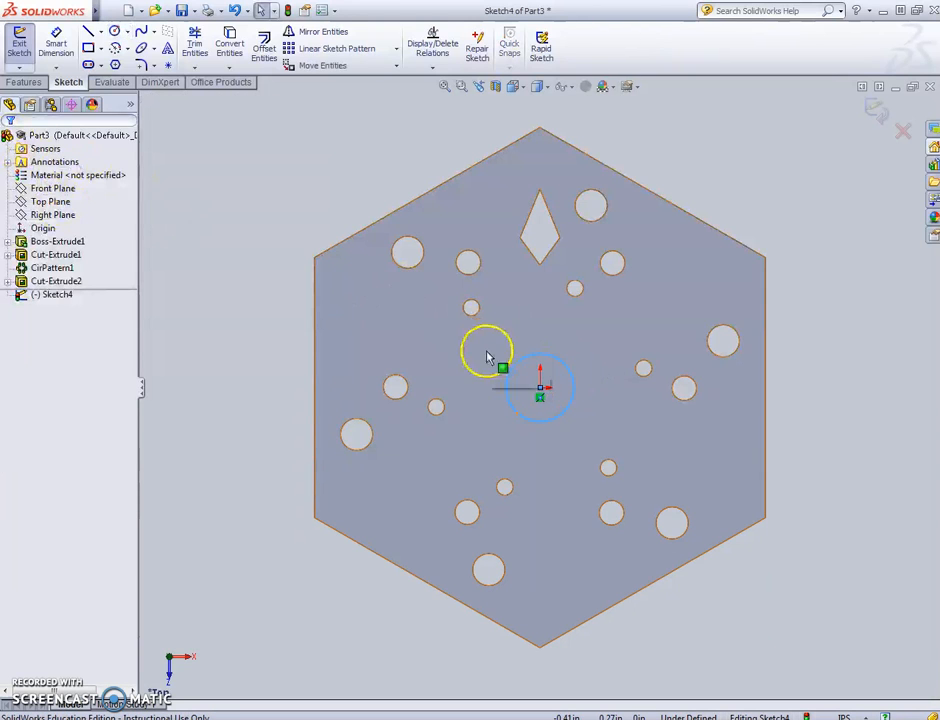
pyautogui.click(19, 45)
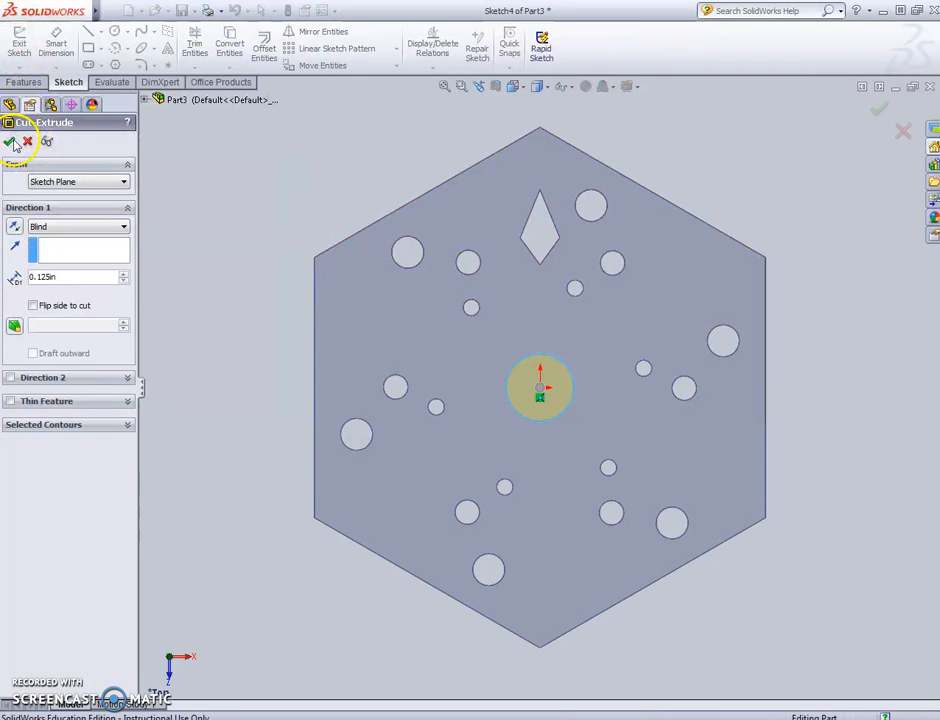
pyautogui.click(11, 142)
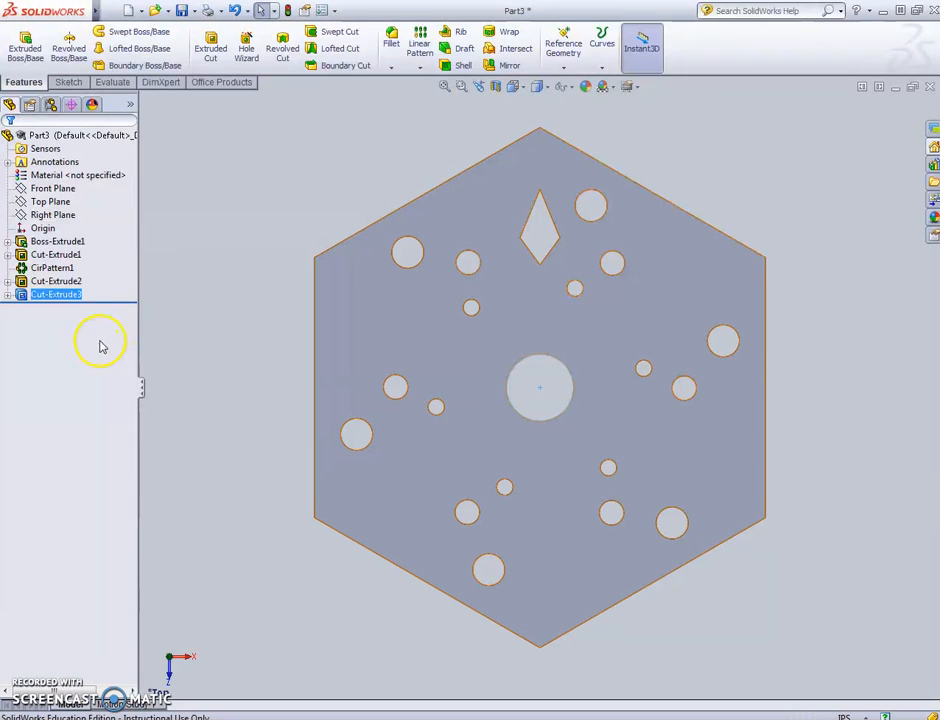
# Set up a circular pattern of the kite cut around the central hole's edge, with 6 equally spaced instances over 360°.
pyautogui.click(44, 284)
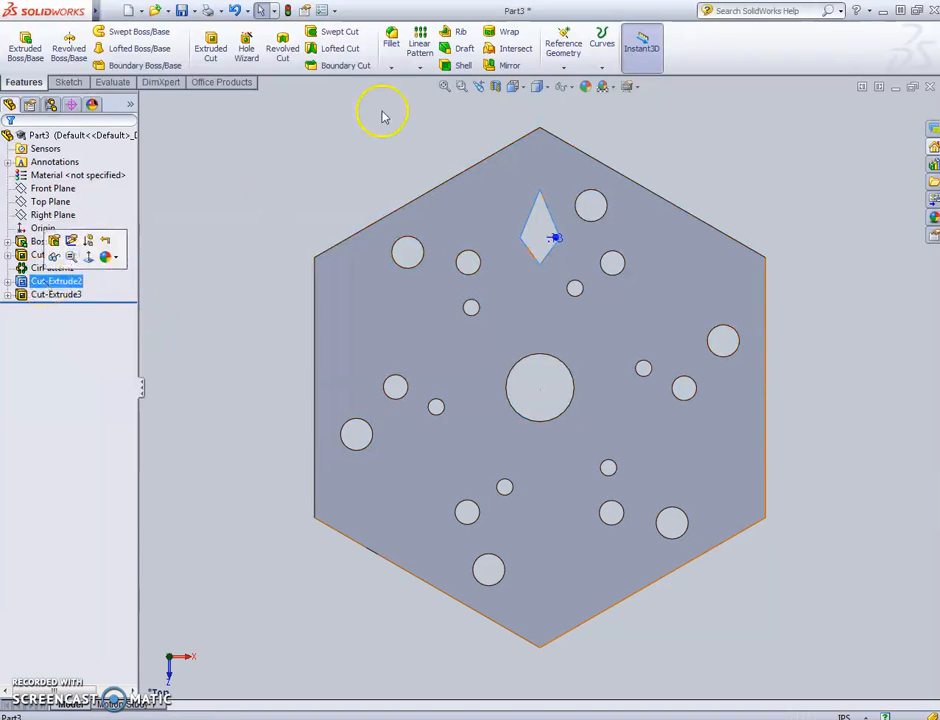
pyautogui.click(420, 68)
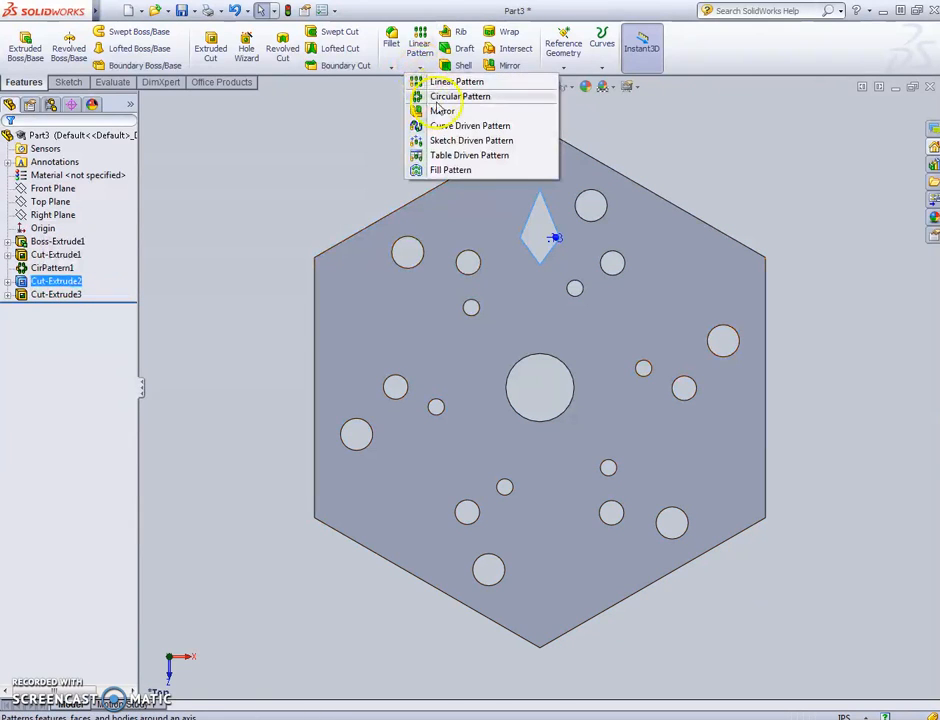
pyautogui.click(442, 97)
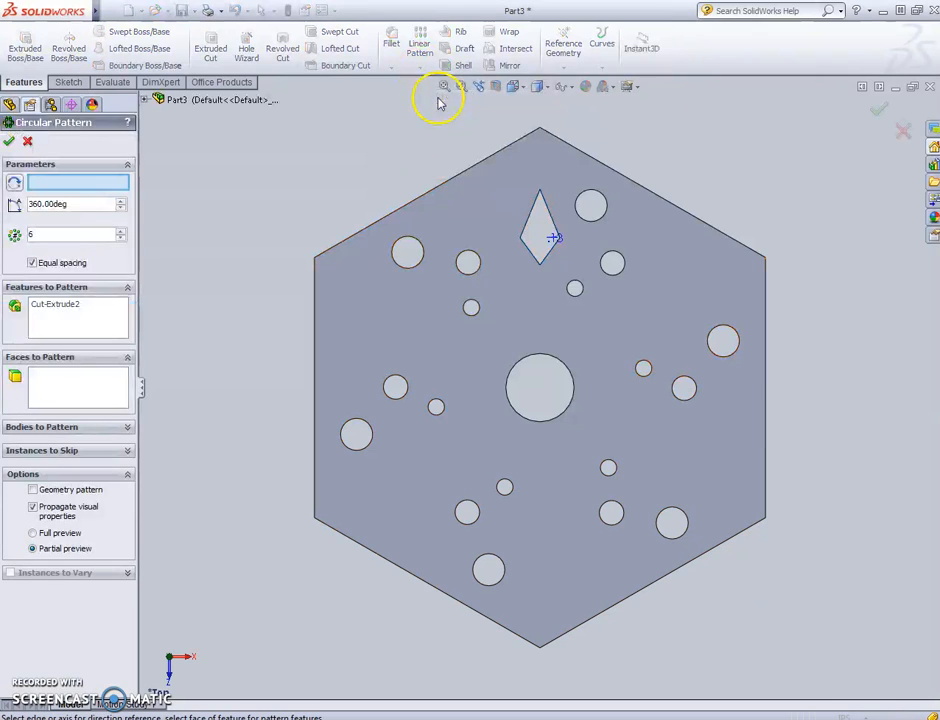
pyautogui.click(50, 303)
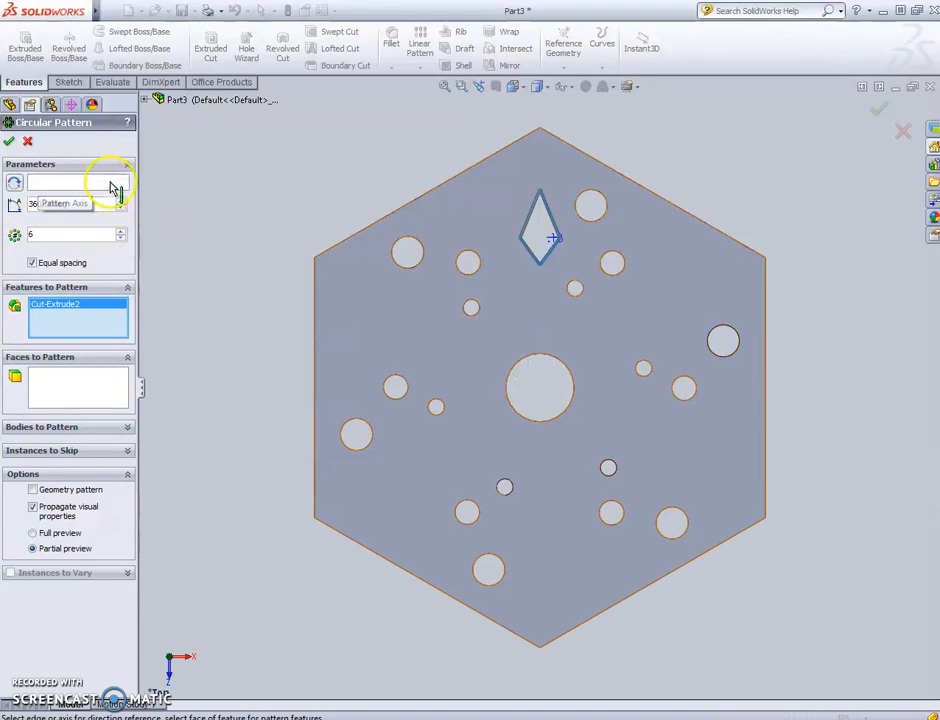
pyautogui.click(57, 185)
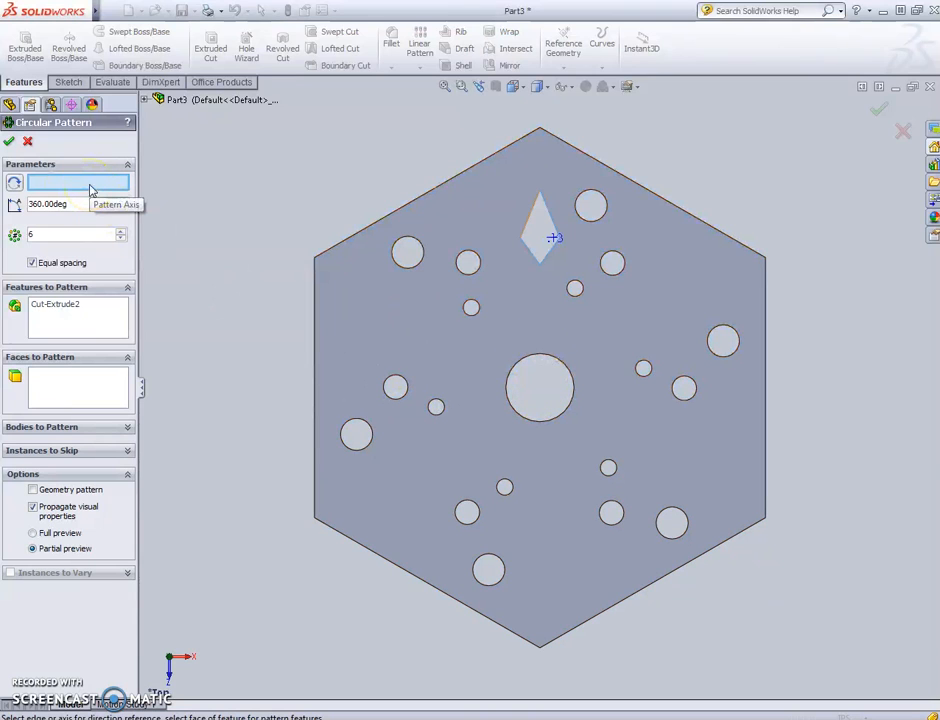
pyautogui.click(556, 360)
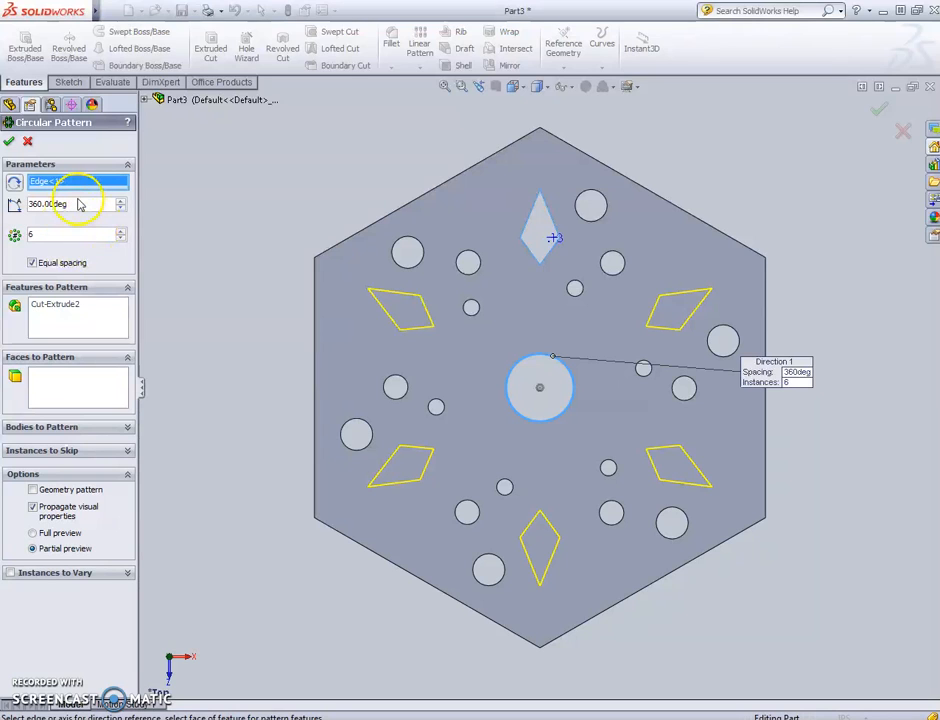
# Try 12 instances for the kite pattern, return the count to 6 and accept the circular pattern.
pyautogui.click(120, 232)
pyautogui.click(120, 232)
pyautogui.click(120, 232)
pyautogui.click(120, 232)
pyautogui.click(120, 232)
pyautogui.click(120, 232)
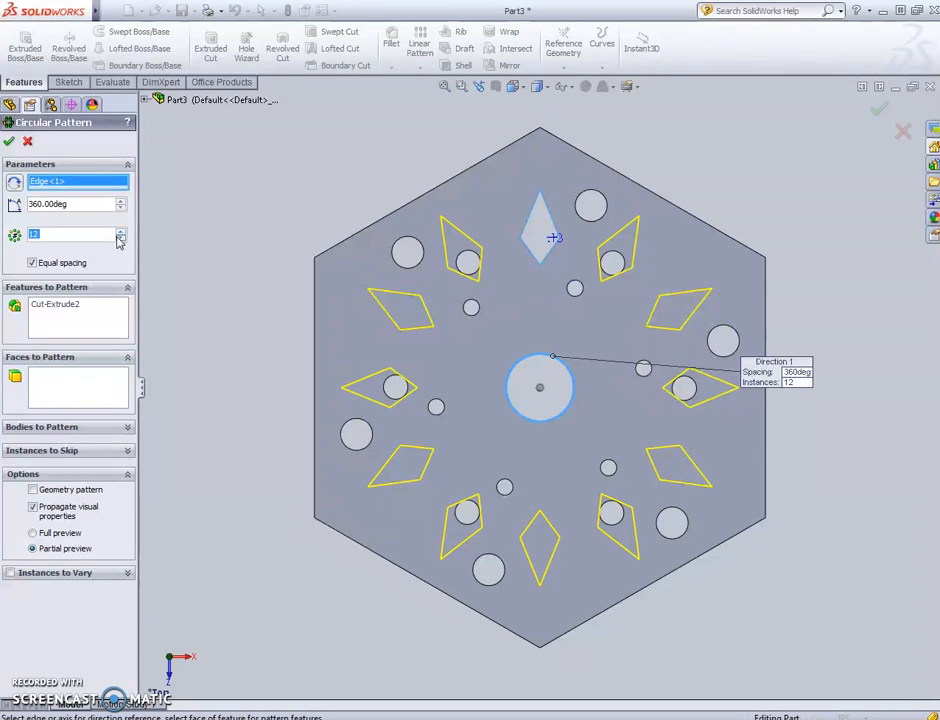
pyautogui.click(120, 238)
pyautogui.click(120, 238)
pyautogui.click(120, 238)
pyautogui.click(120, 238)
pyautogui.click(120, 238)
pyautogui.click(120, 238)
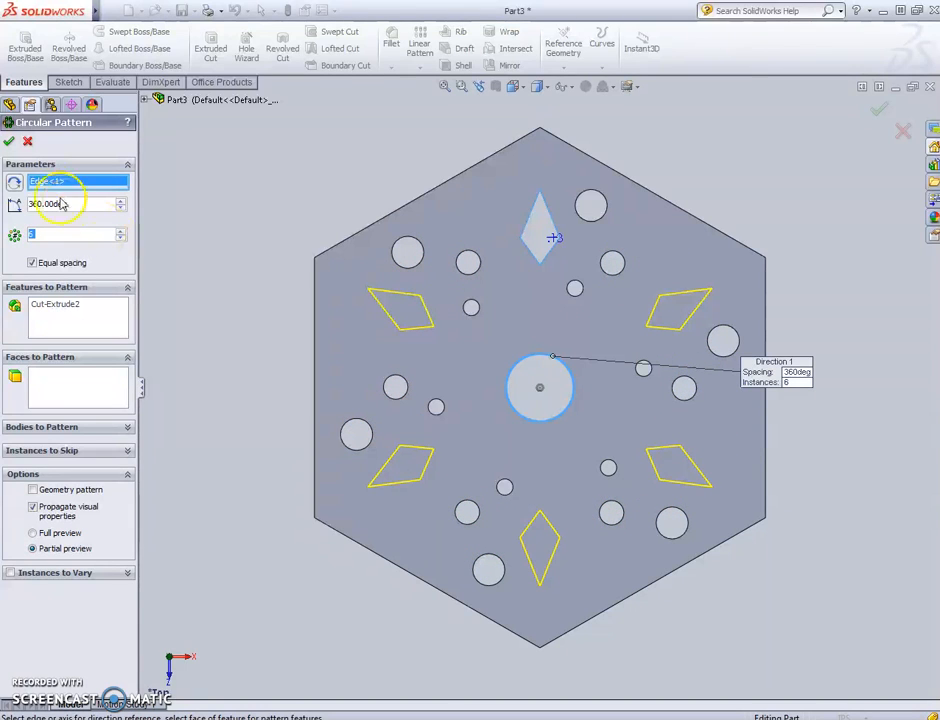
pyautogui.click(10, 144)
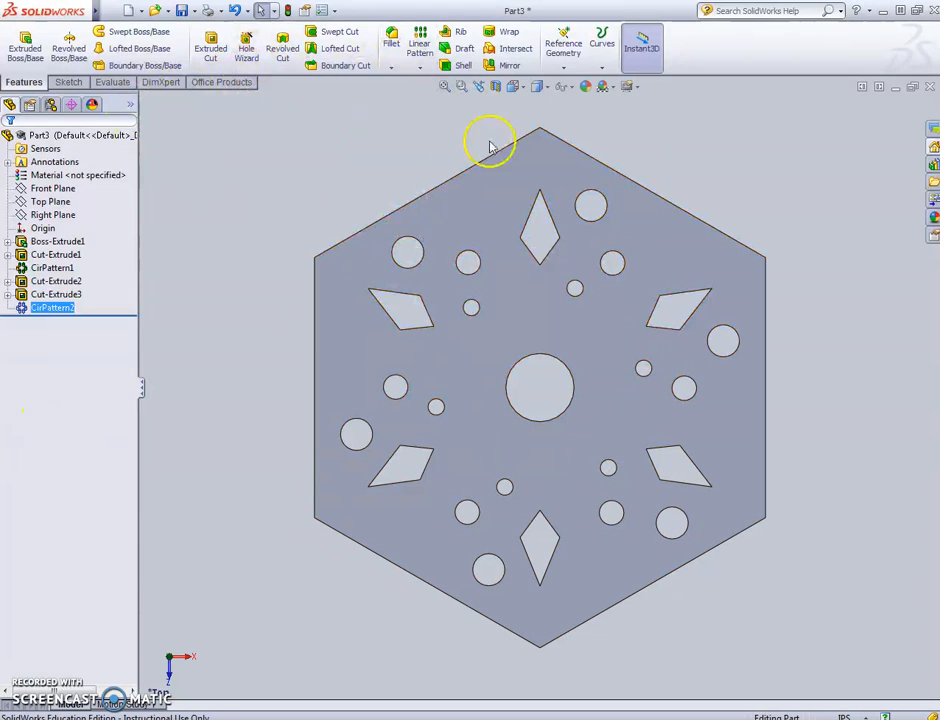
pyautogui.keyDown('ctrl'); pyautogui.click(20, 294); pyautogui.keyUp('ctrl')
pyautogui.click(22, 298)
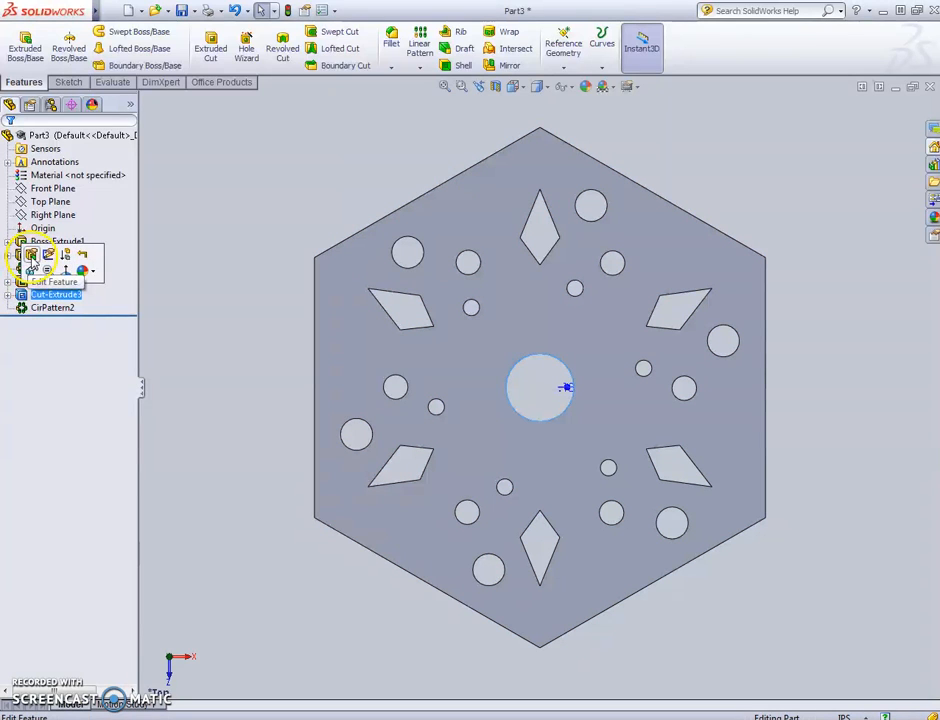
pyautogui.click(8, 294)
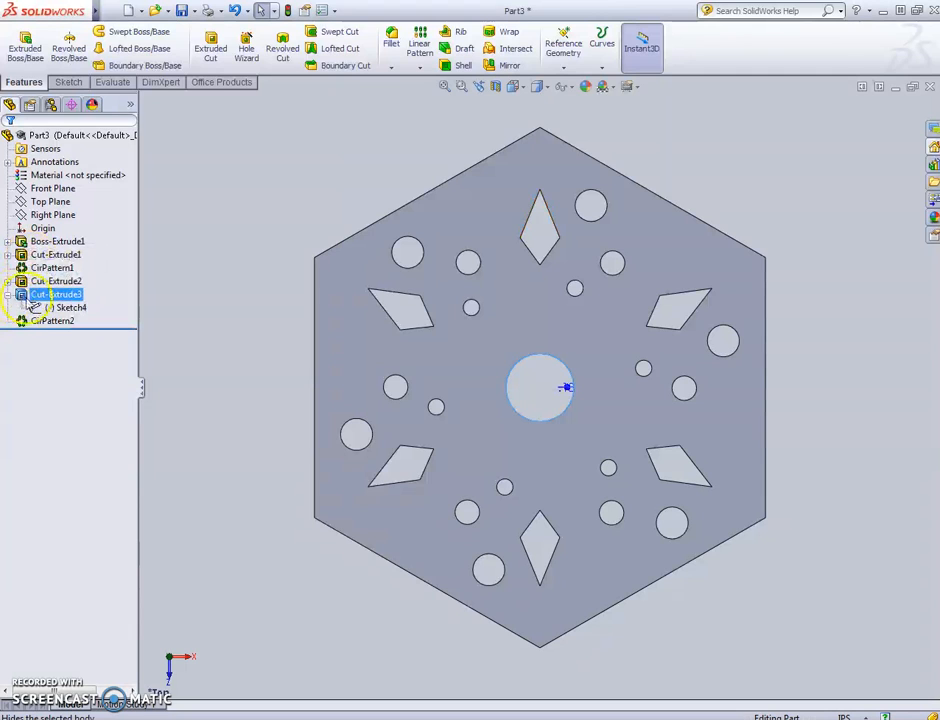
pyautogui.click(35, 307)
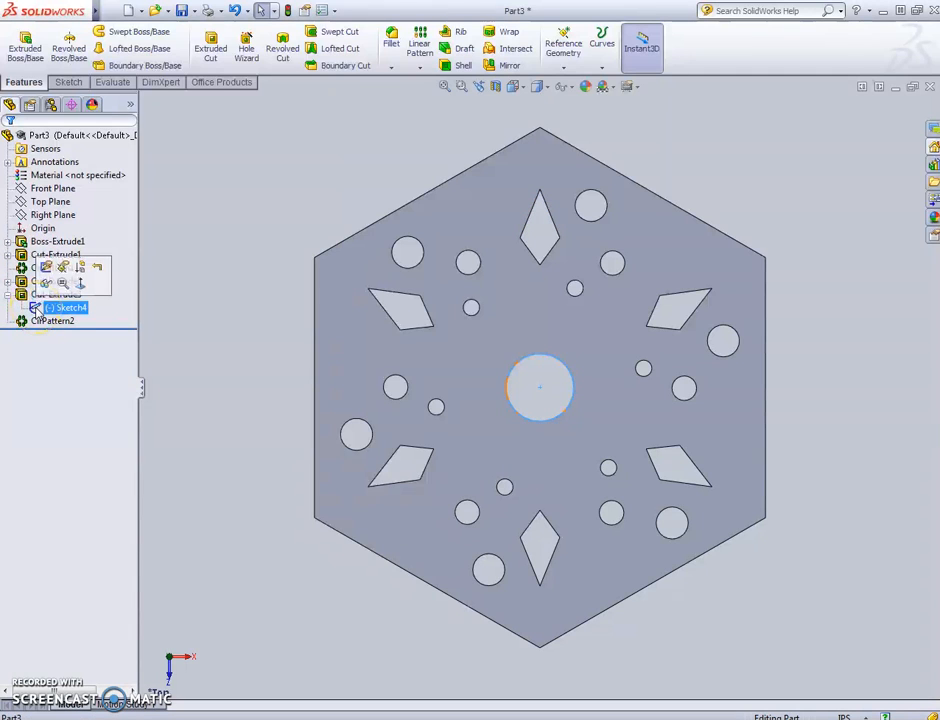
pyautogui.click(46, 267)
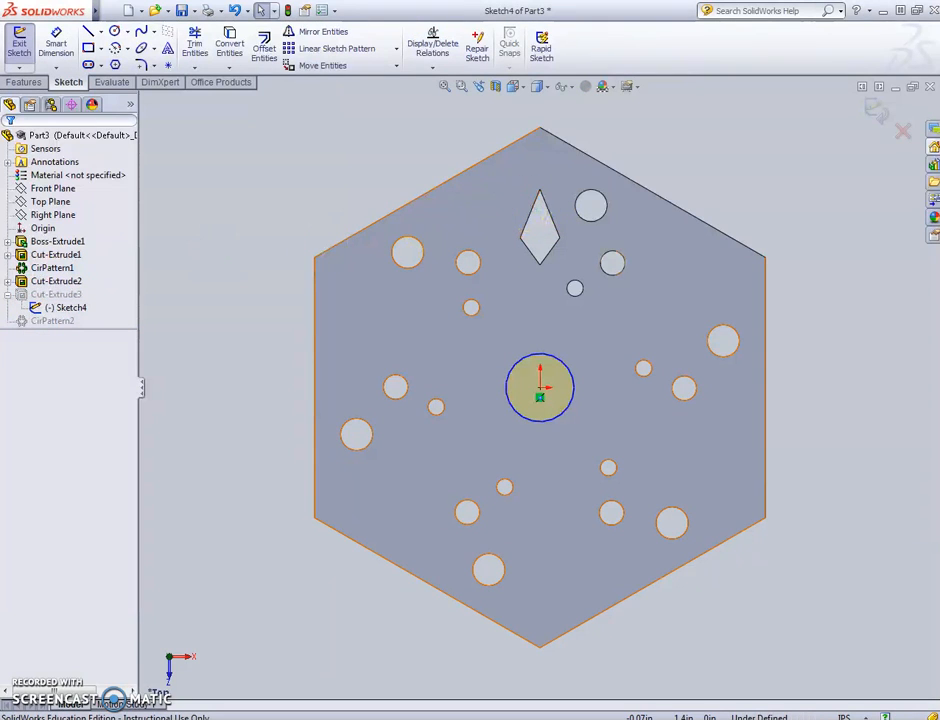
pyautogui.click(19, 47)
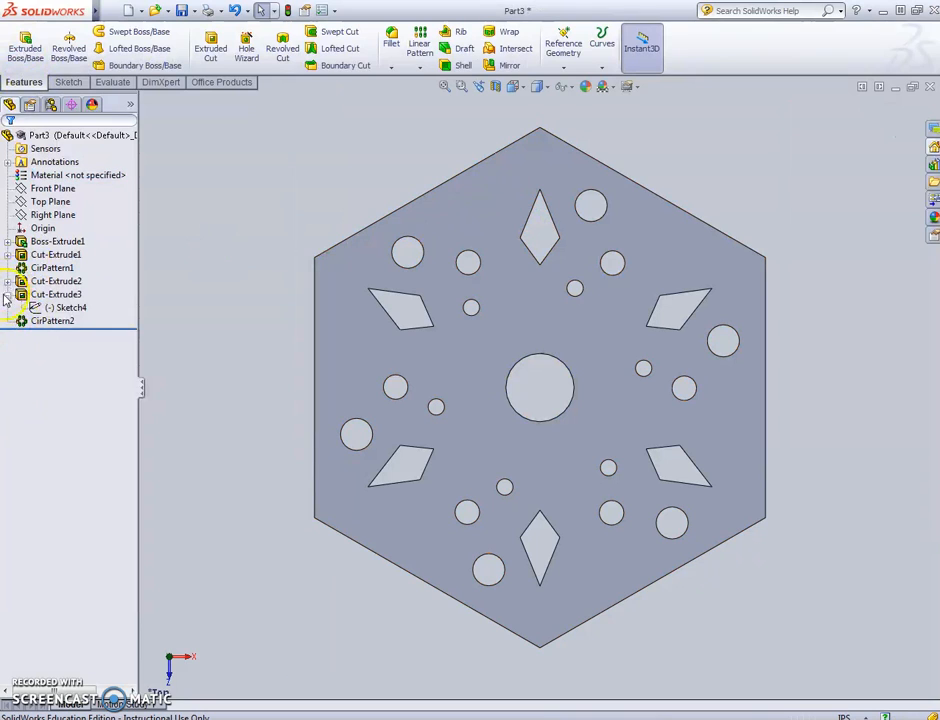
pyautogui.click(8, 294)
# Reopen the kite cut's sketch and draw a closed triangle with sides of about 0.37 in against the middle of the hexagon's upper-left edge.
pyautogui.click(8, 282)
pyautogui.click(36, 295)
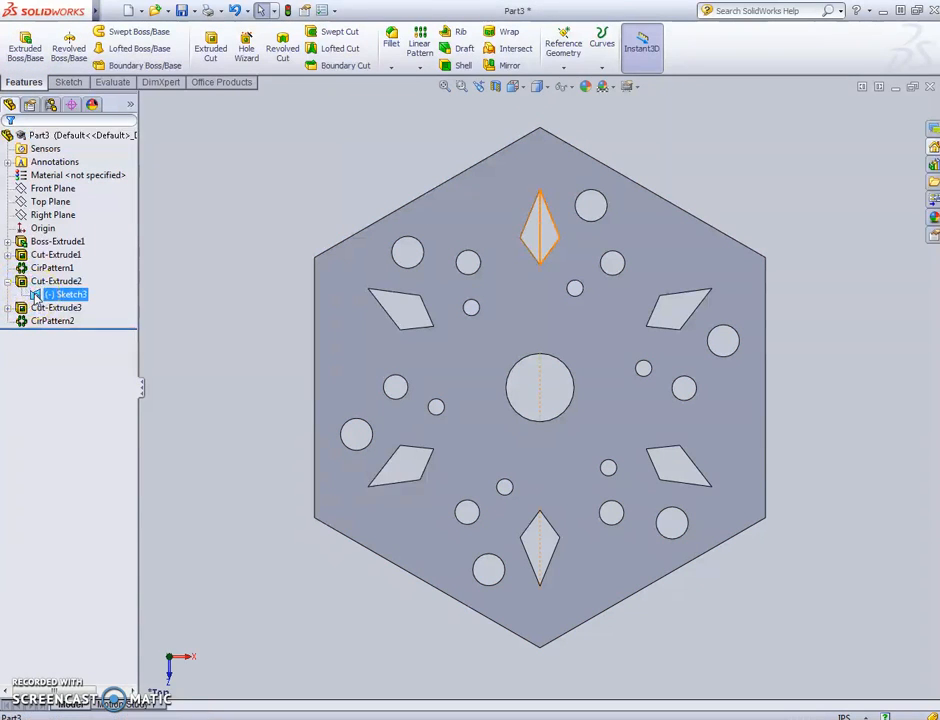
pyautogui.click(36, 294)
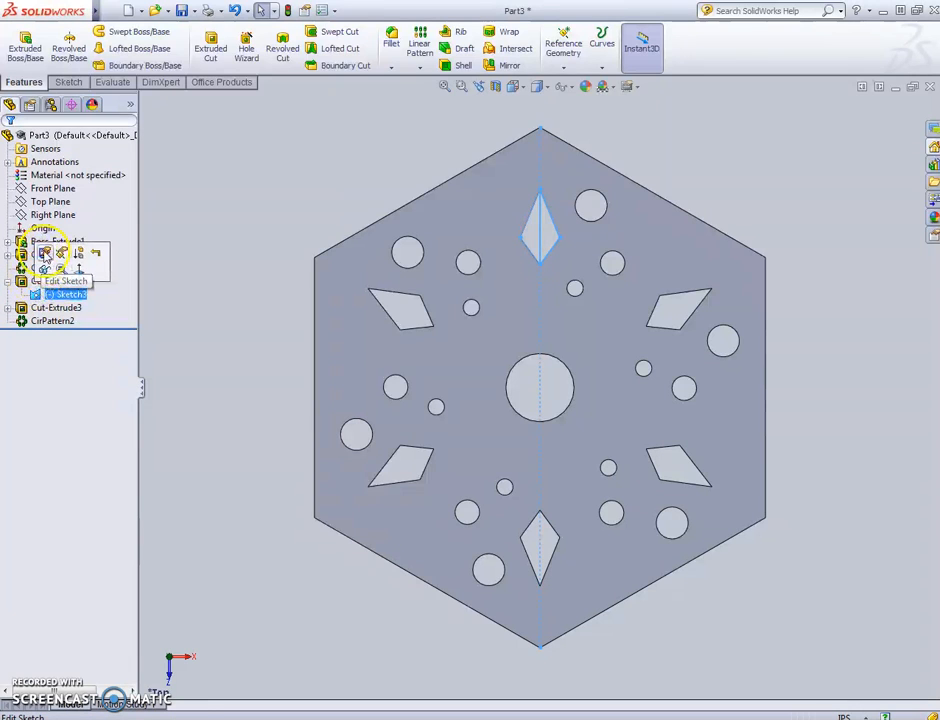
pyautogui.click(44, 253)
pyautogui.click(80, 255)
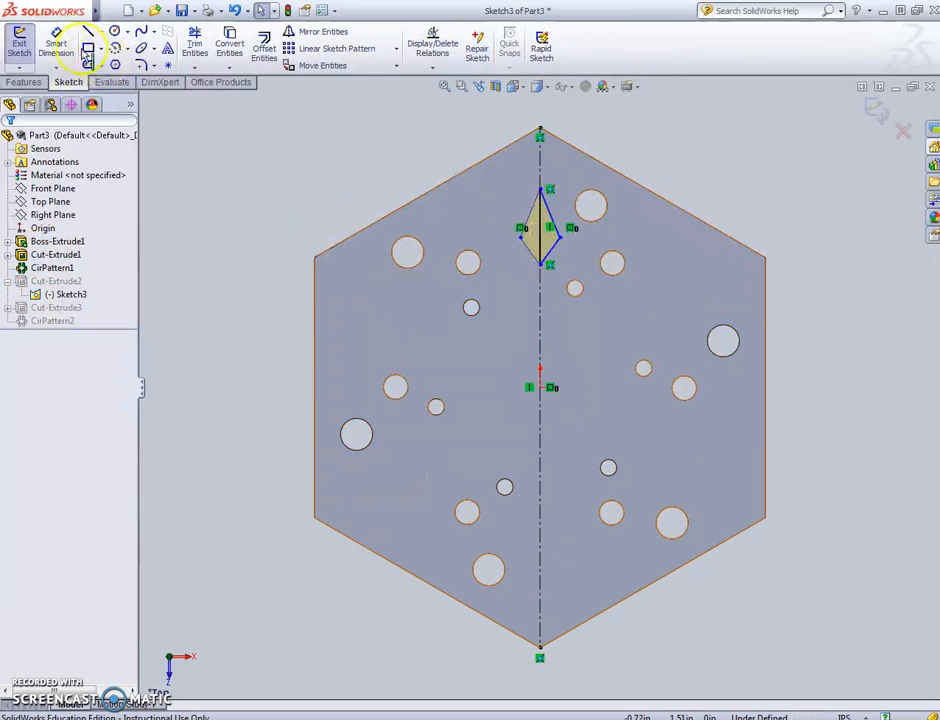
pyautogui.click(87, 31)
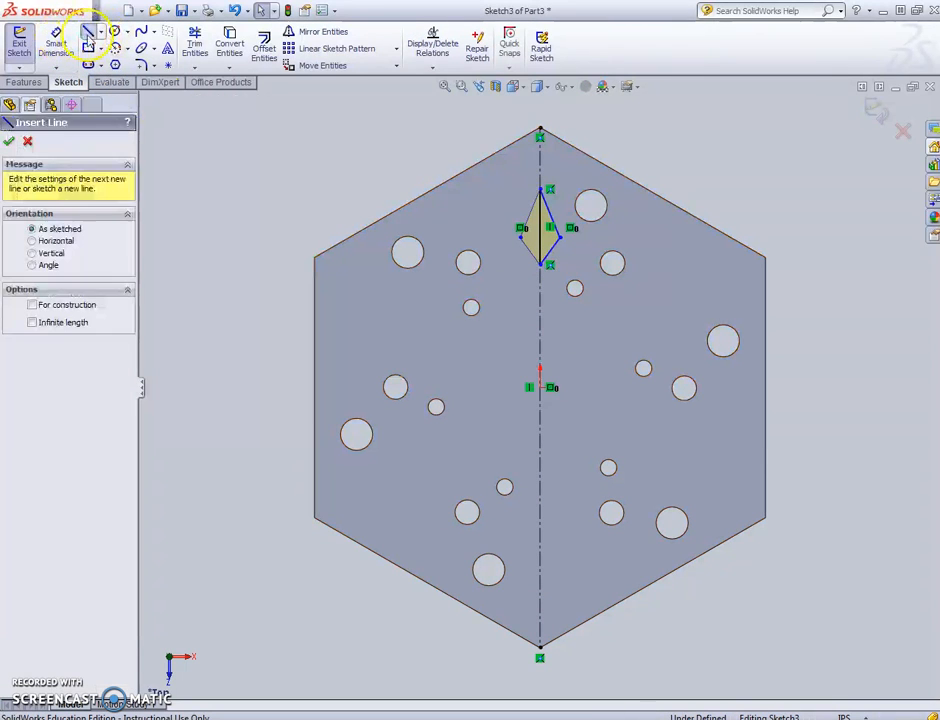
pyautogui.click(447, 185)
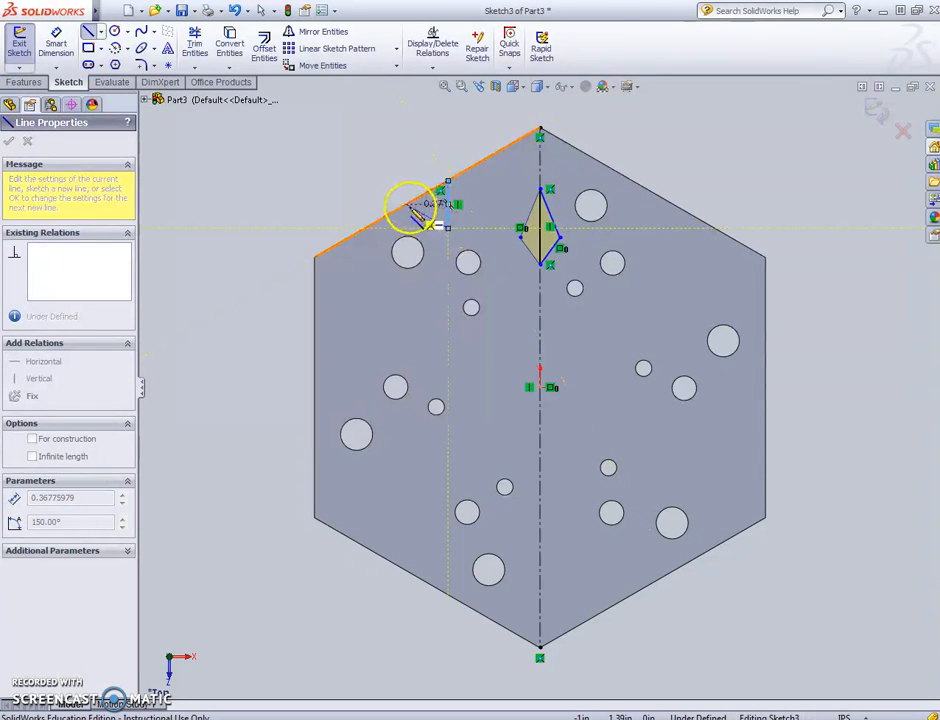
pyautogui.click(408, 208)
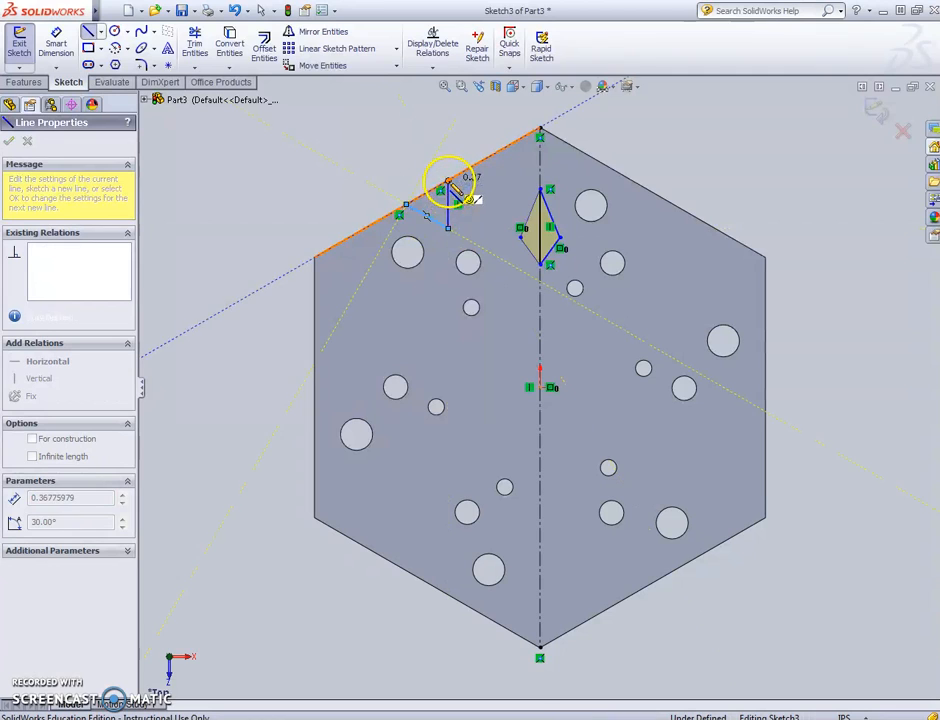
pyautogui.click(447, 183)
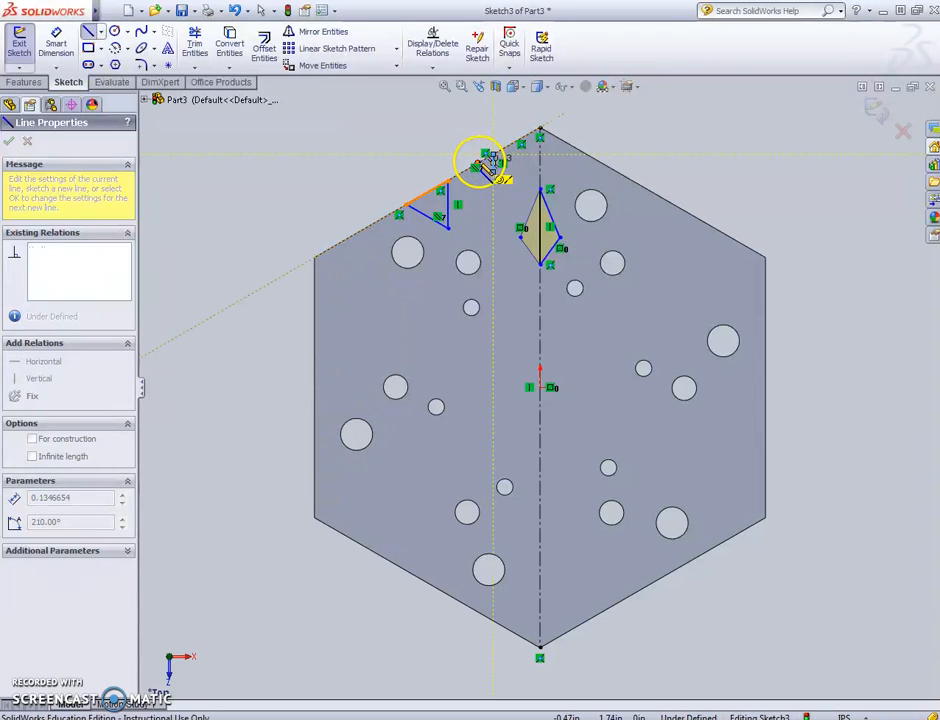
# Draw two smaller triangles on the same hexagon edge, about 0.13 in above and 0.15 in below the larger one, and exit the sketch.
pyautogui.click(485, 160)
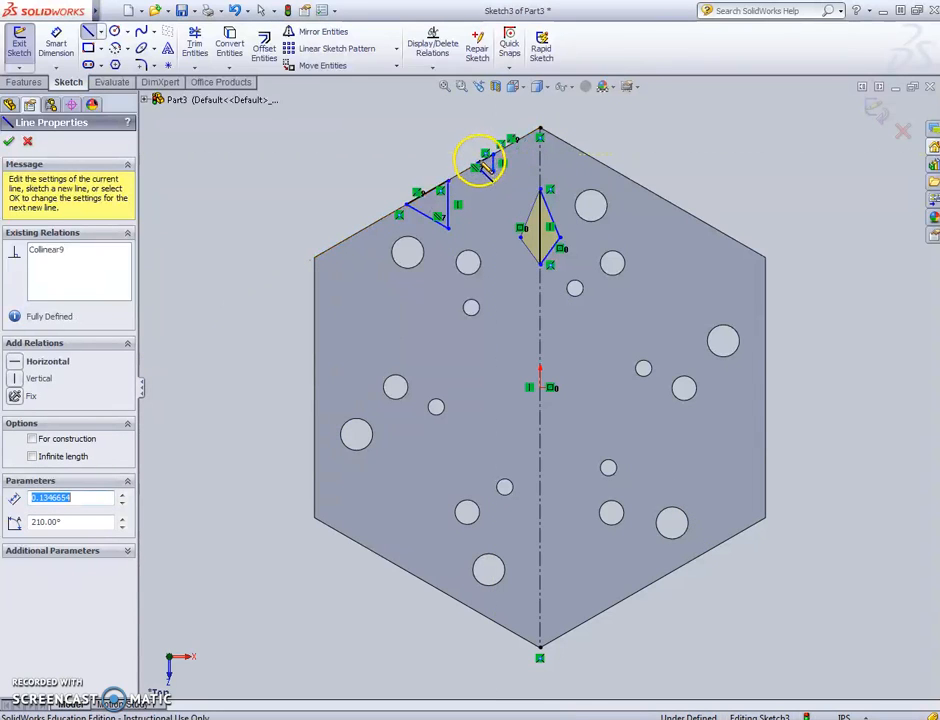
pyautogui.click(372, 243)
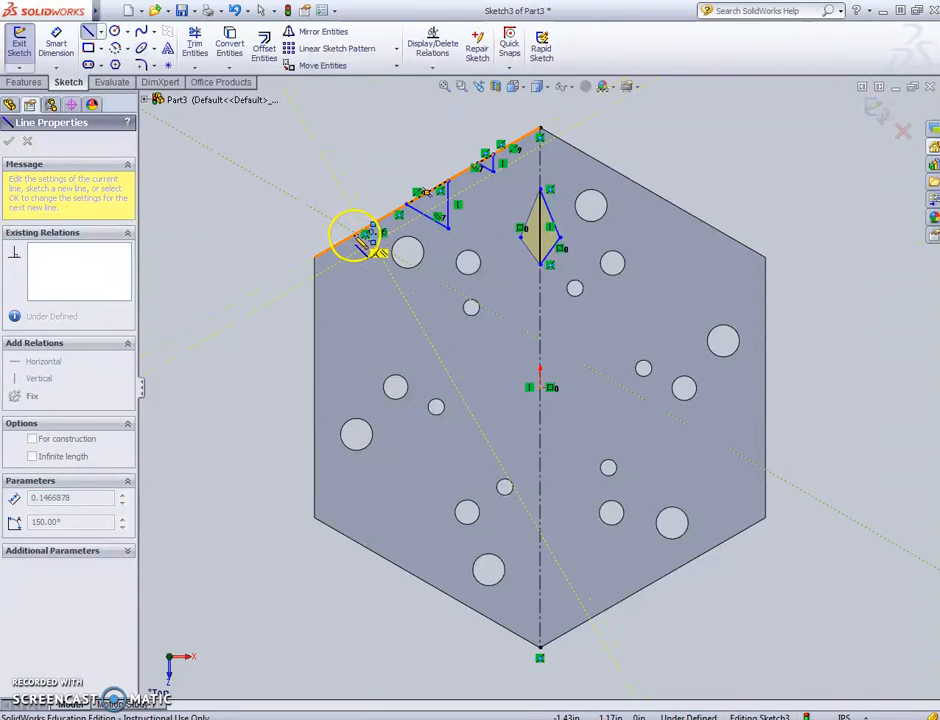
pyautogui.click(376, 229)
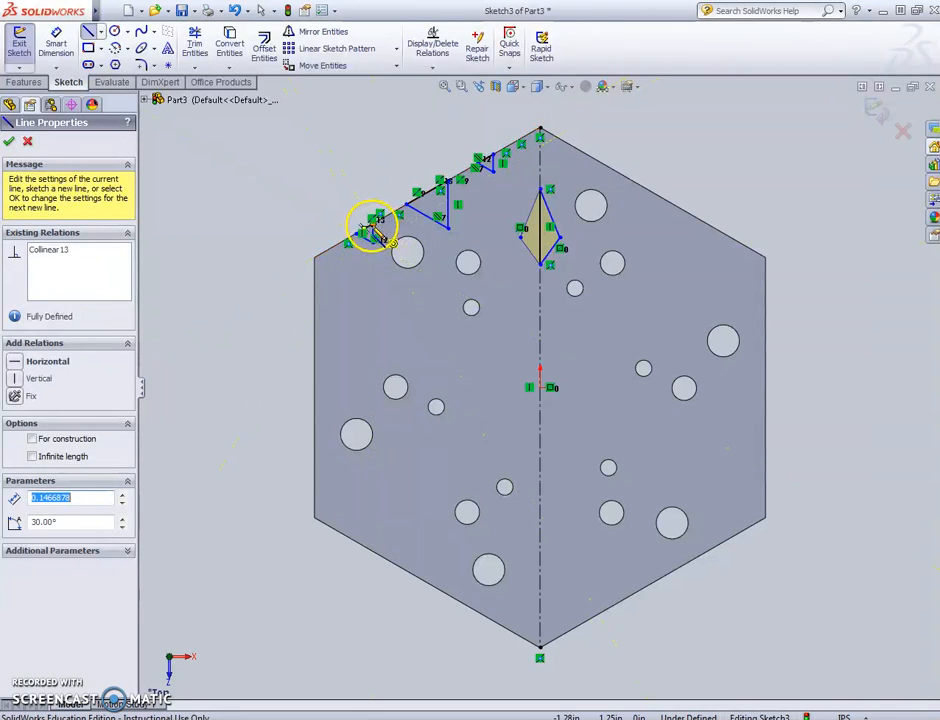
pyautogui.press('Escape')
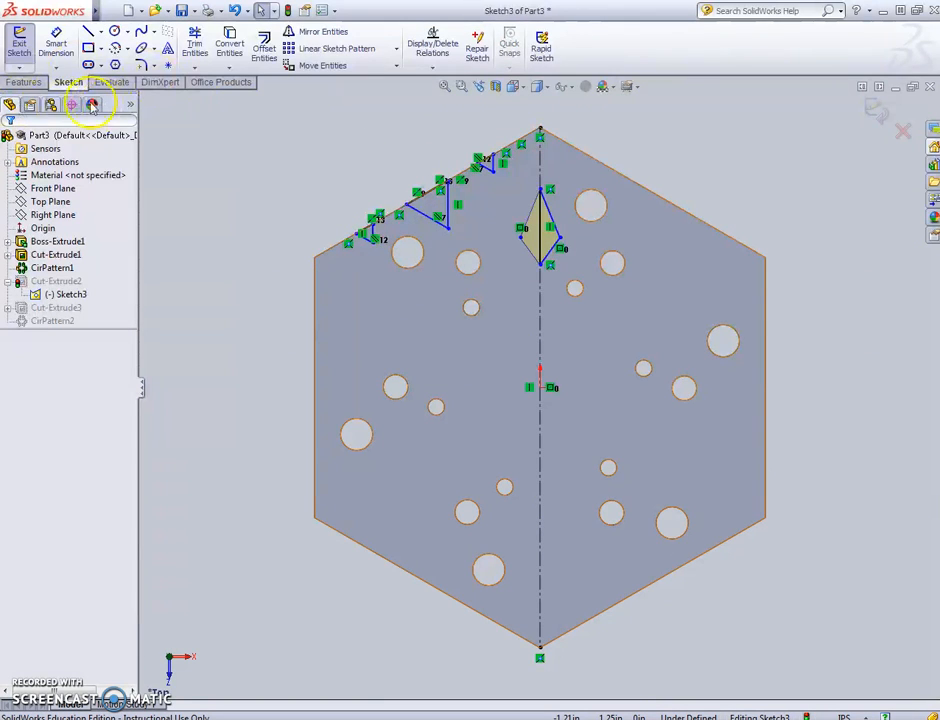
pyautogui.click(19, 53)
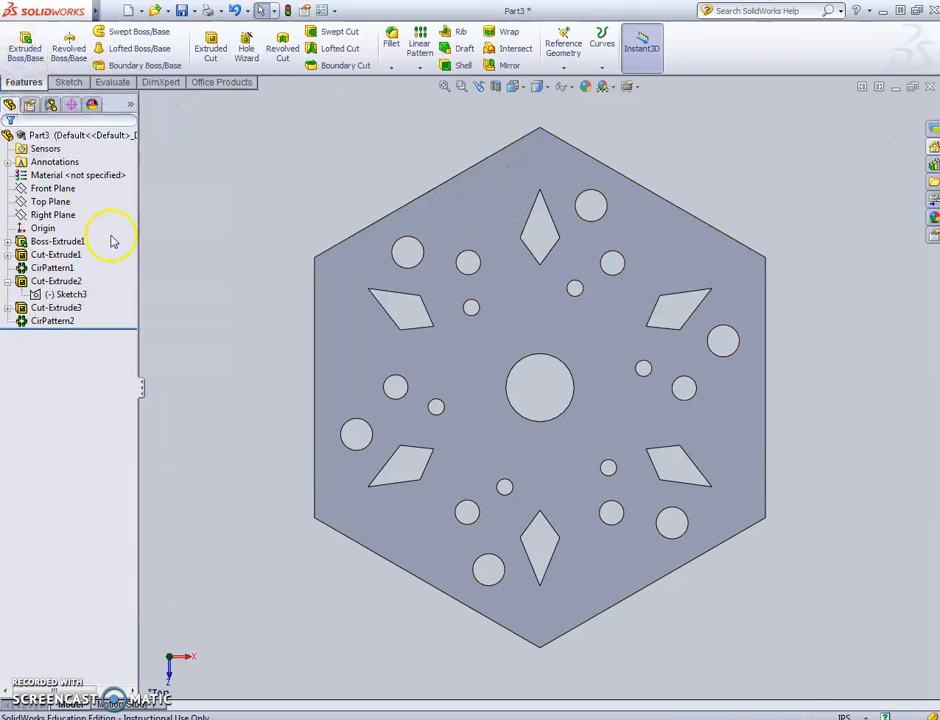
# Edit the kite cut feature to include the three edge triangles as selected contours and accept the change.
pyautogui.click(22, 286)
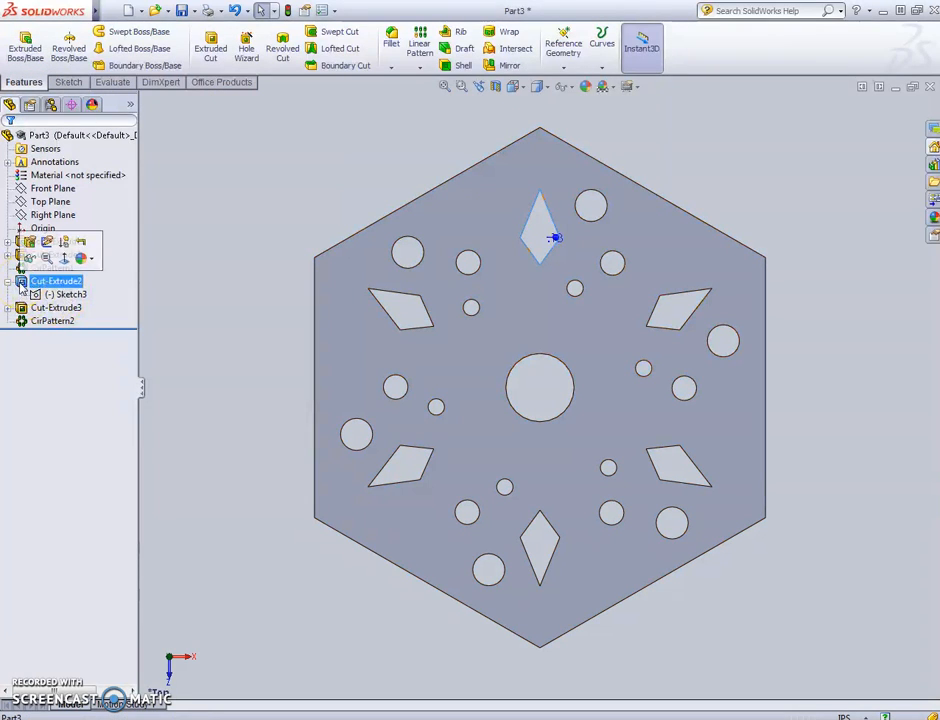
pyautogui.click(29, 241)
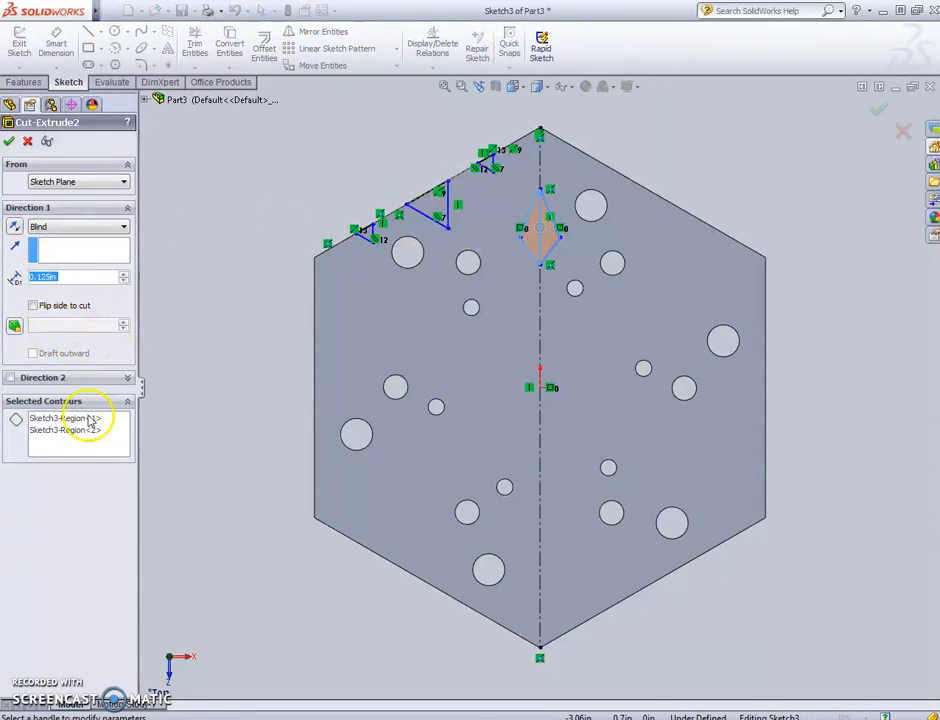
pyautogui.click(55, 431)
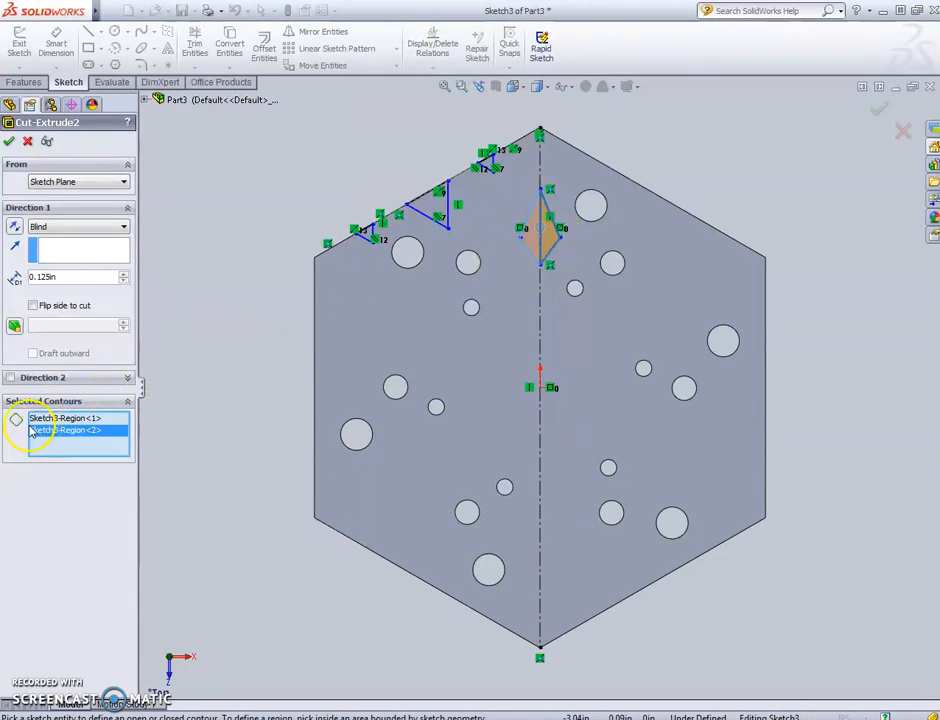
pyautogui.click(438, 216)
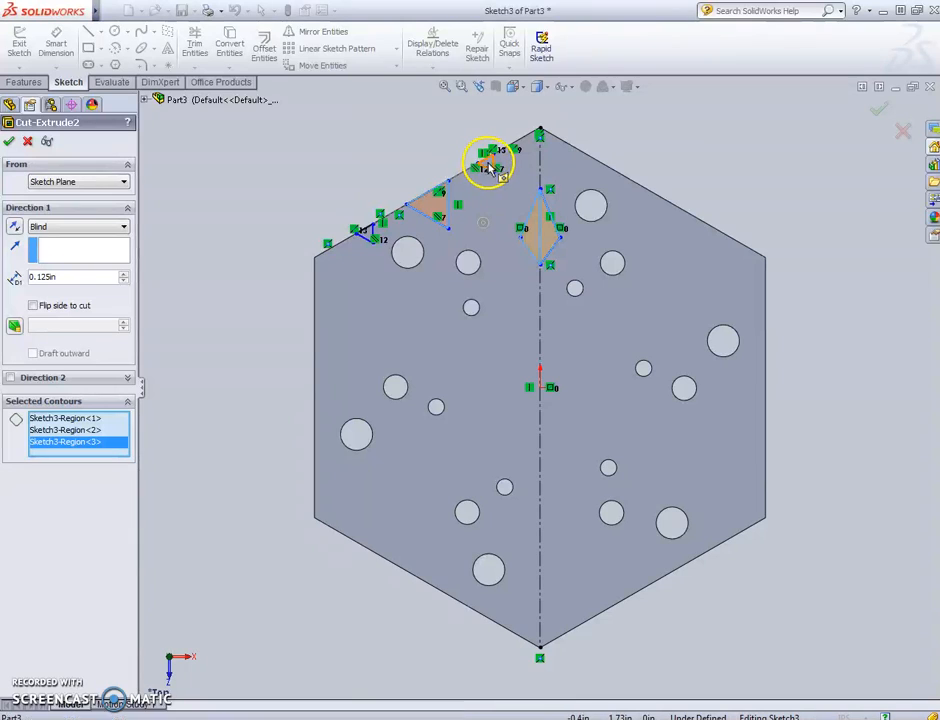
pyautogui.click(489, 166)
pyautogui.click(368, 234)
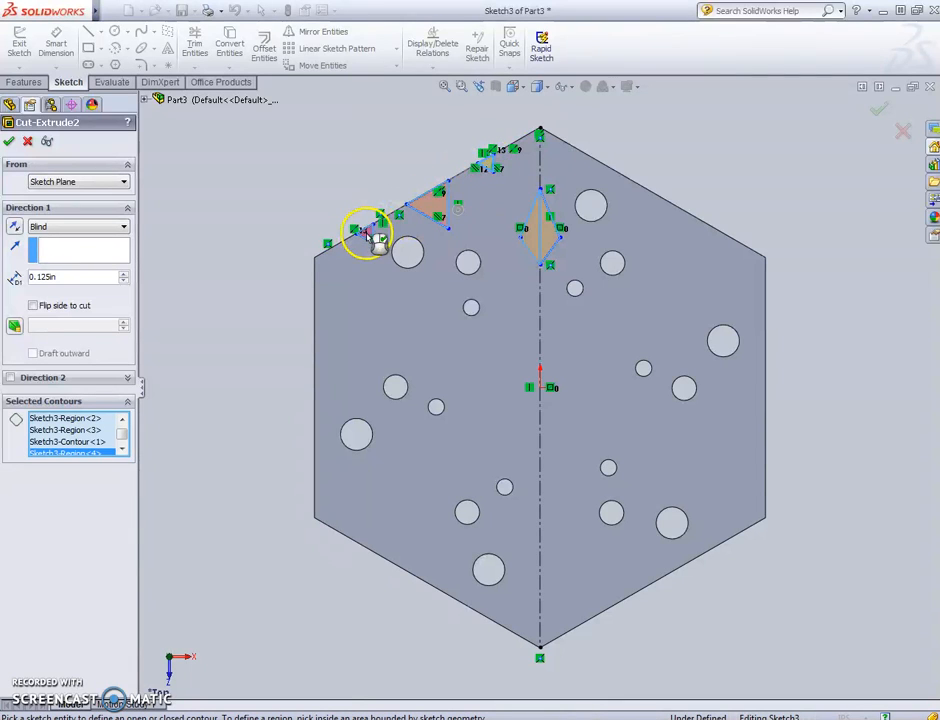
pyautogui.click(10, 141)
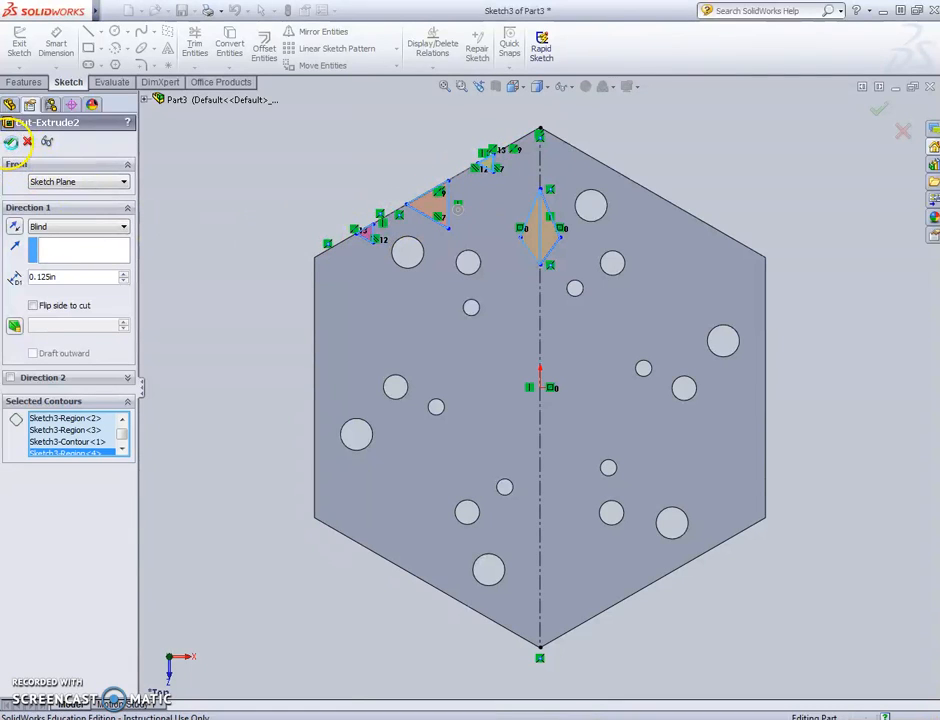